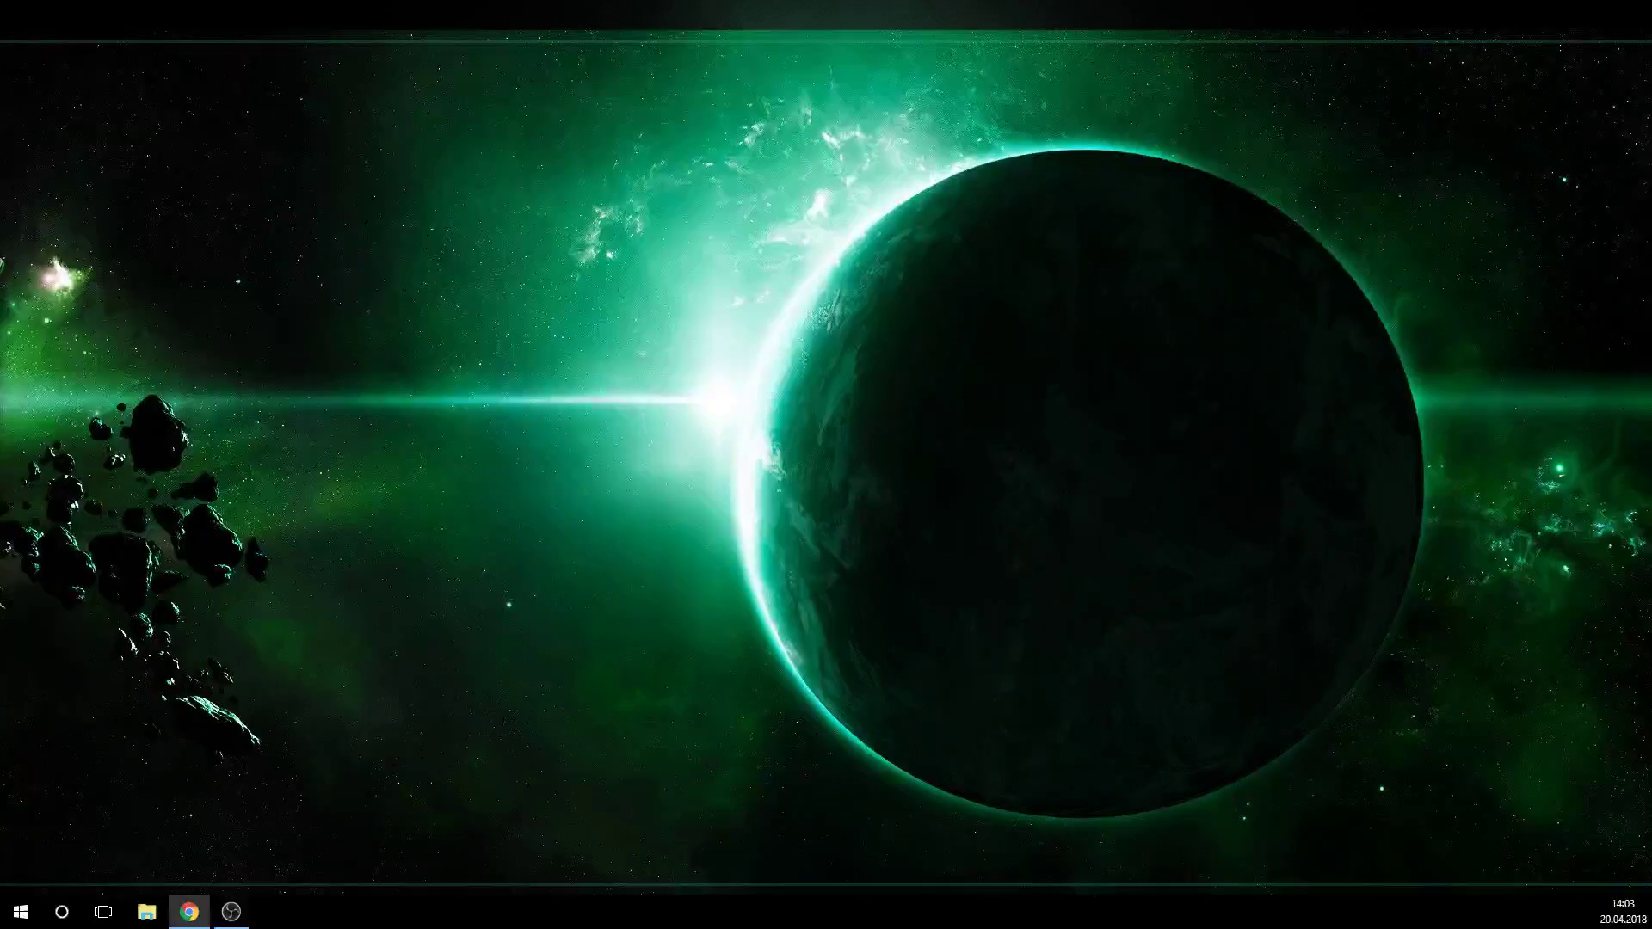
# Bring the release-page browser back full-screen, then minimize it to reveal the desktop
pyautogui.click(189, 911)
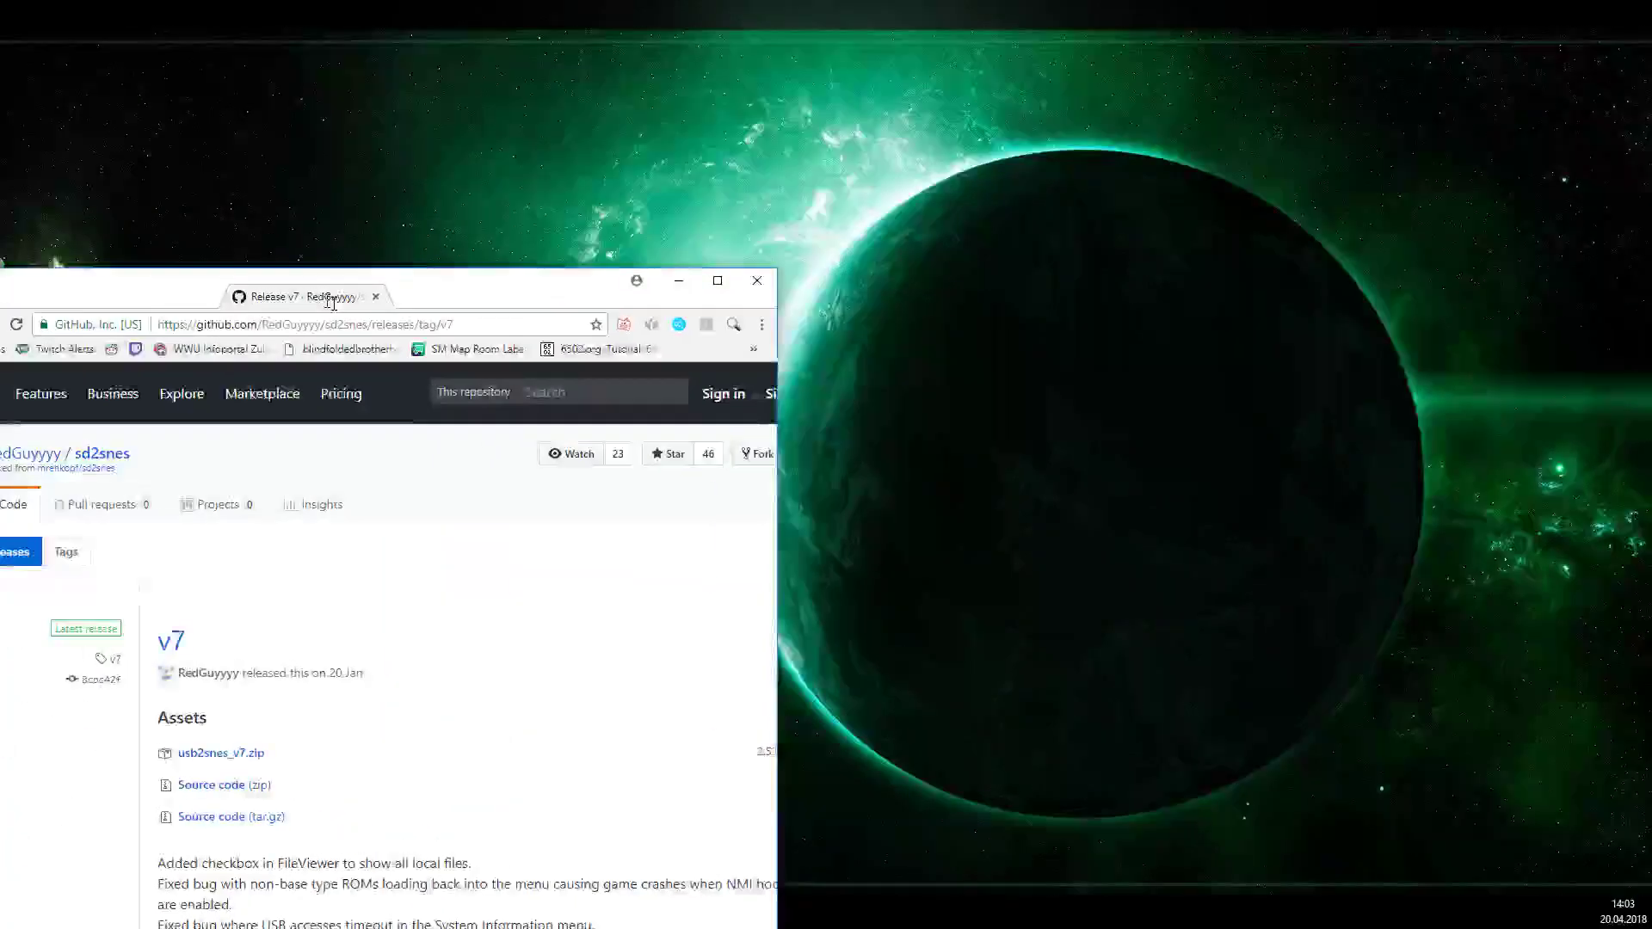
pyautogui.moveTo(321, 269); pyautogui.dragTo(903, 3)
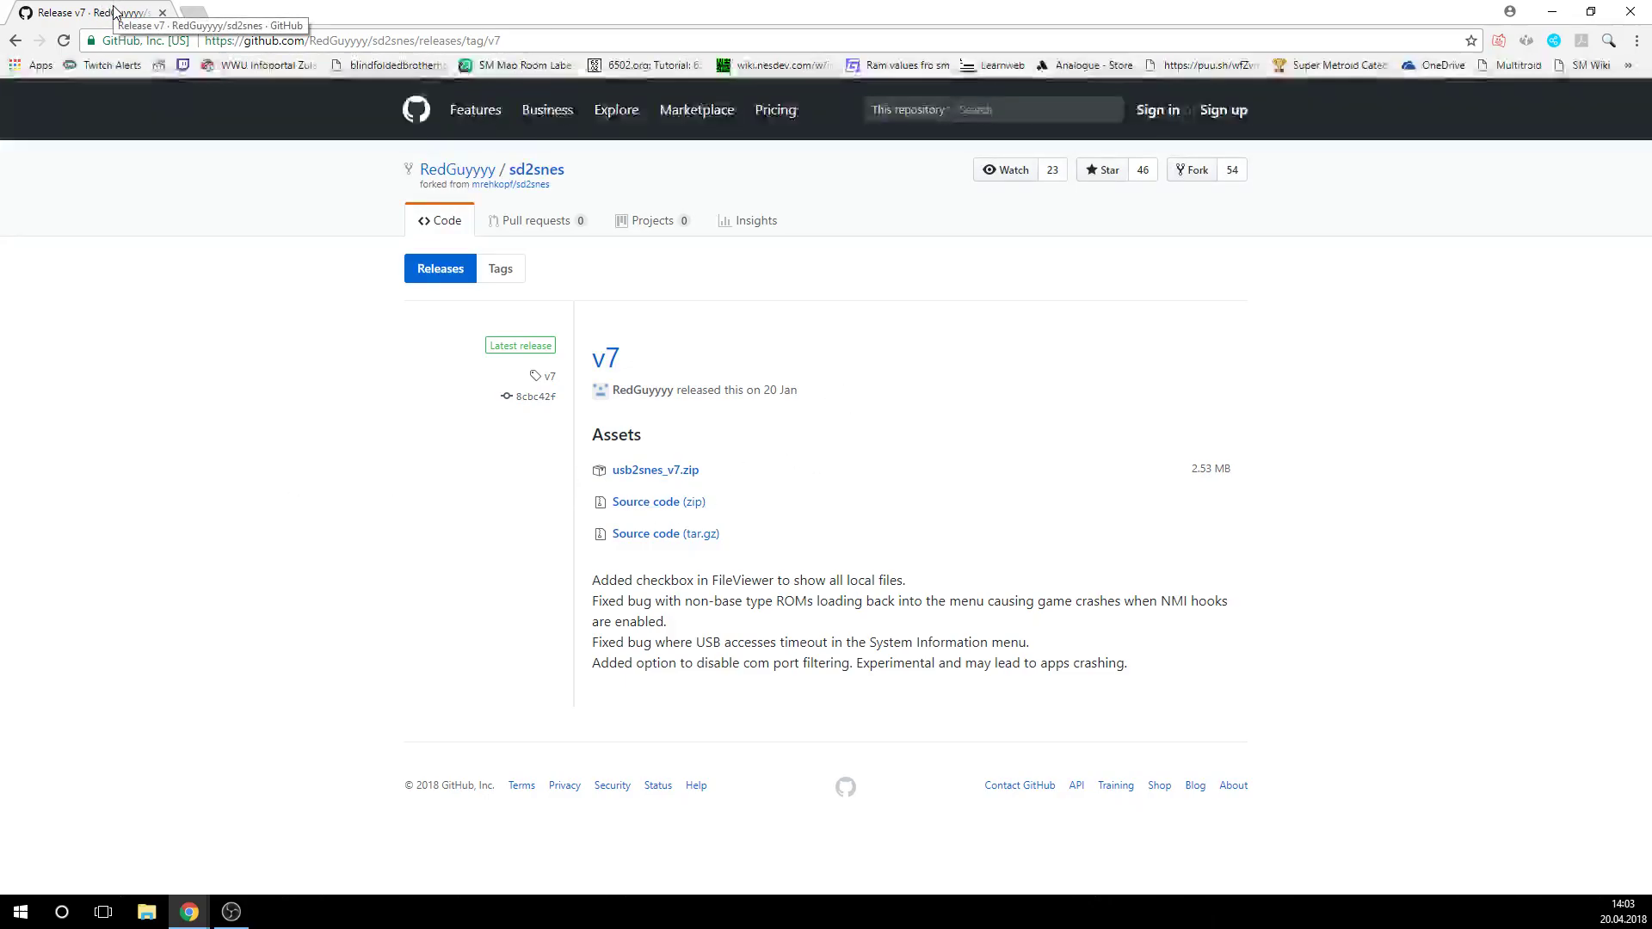
pyautogui.press('super+d')
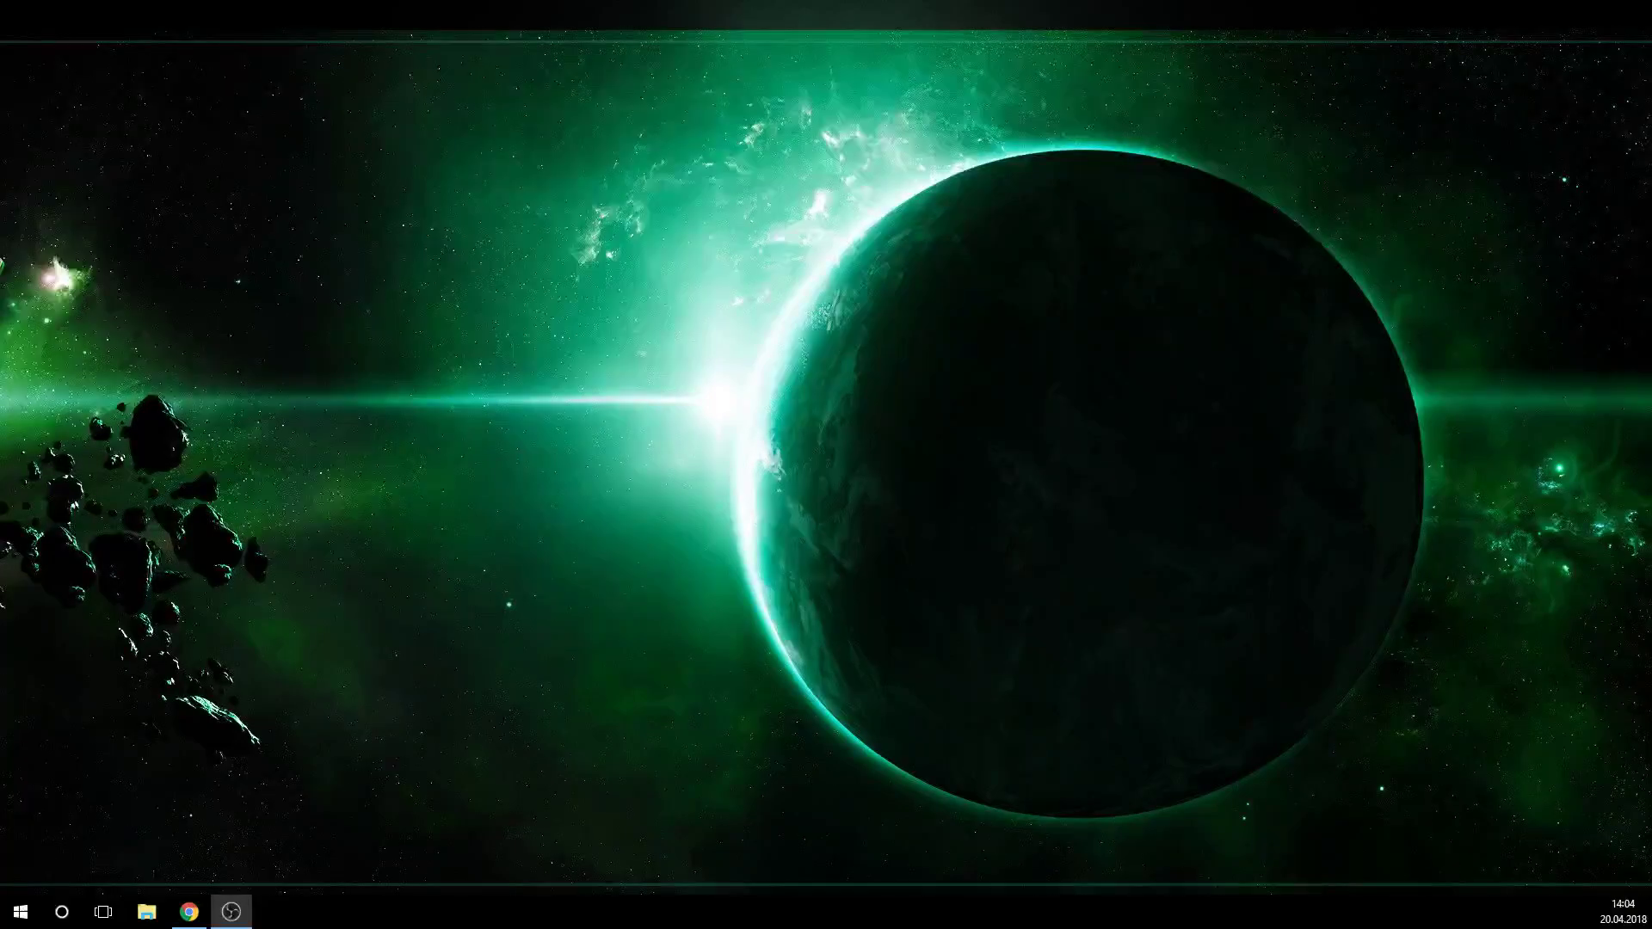
# Put the usb2snes_v7 folder on the desktop and browse into its apps subfolder
pyautogui.moveTo(0, 602); pyautogui.dragTo(658, 193)
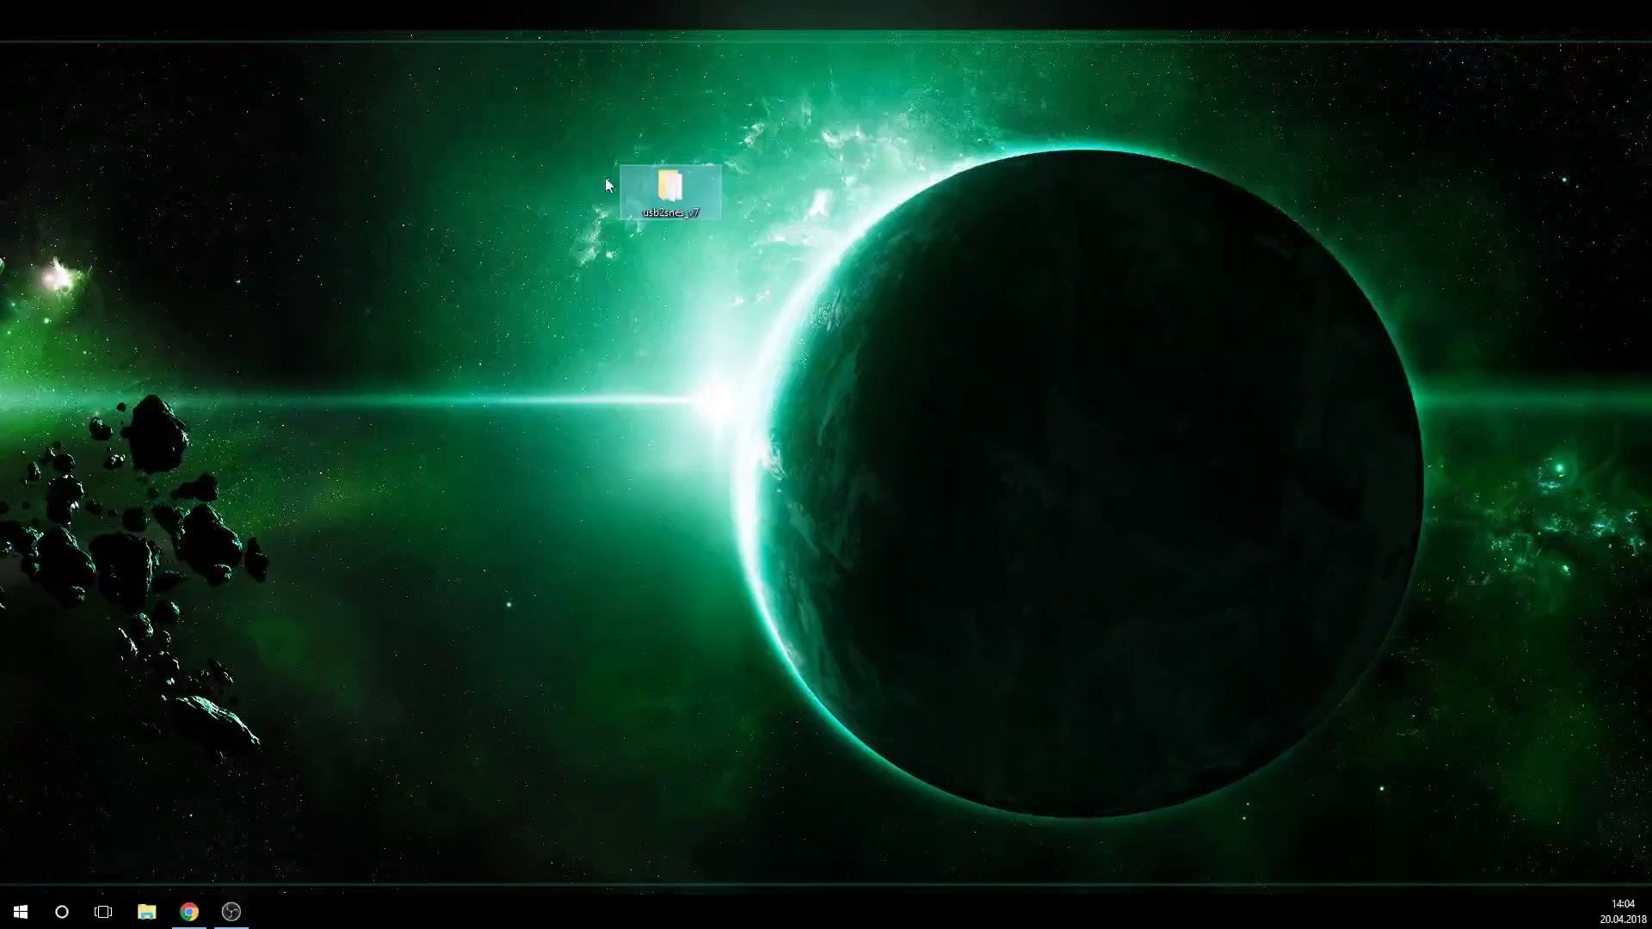
pyautogui.doubleClick(685, 190)
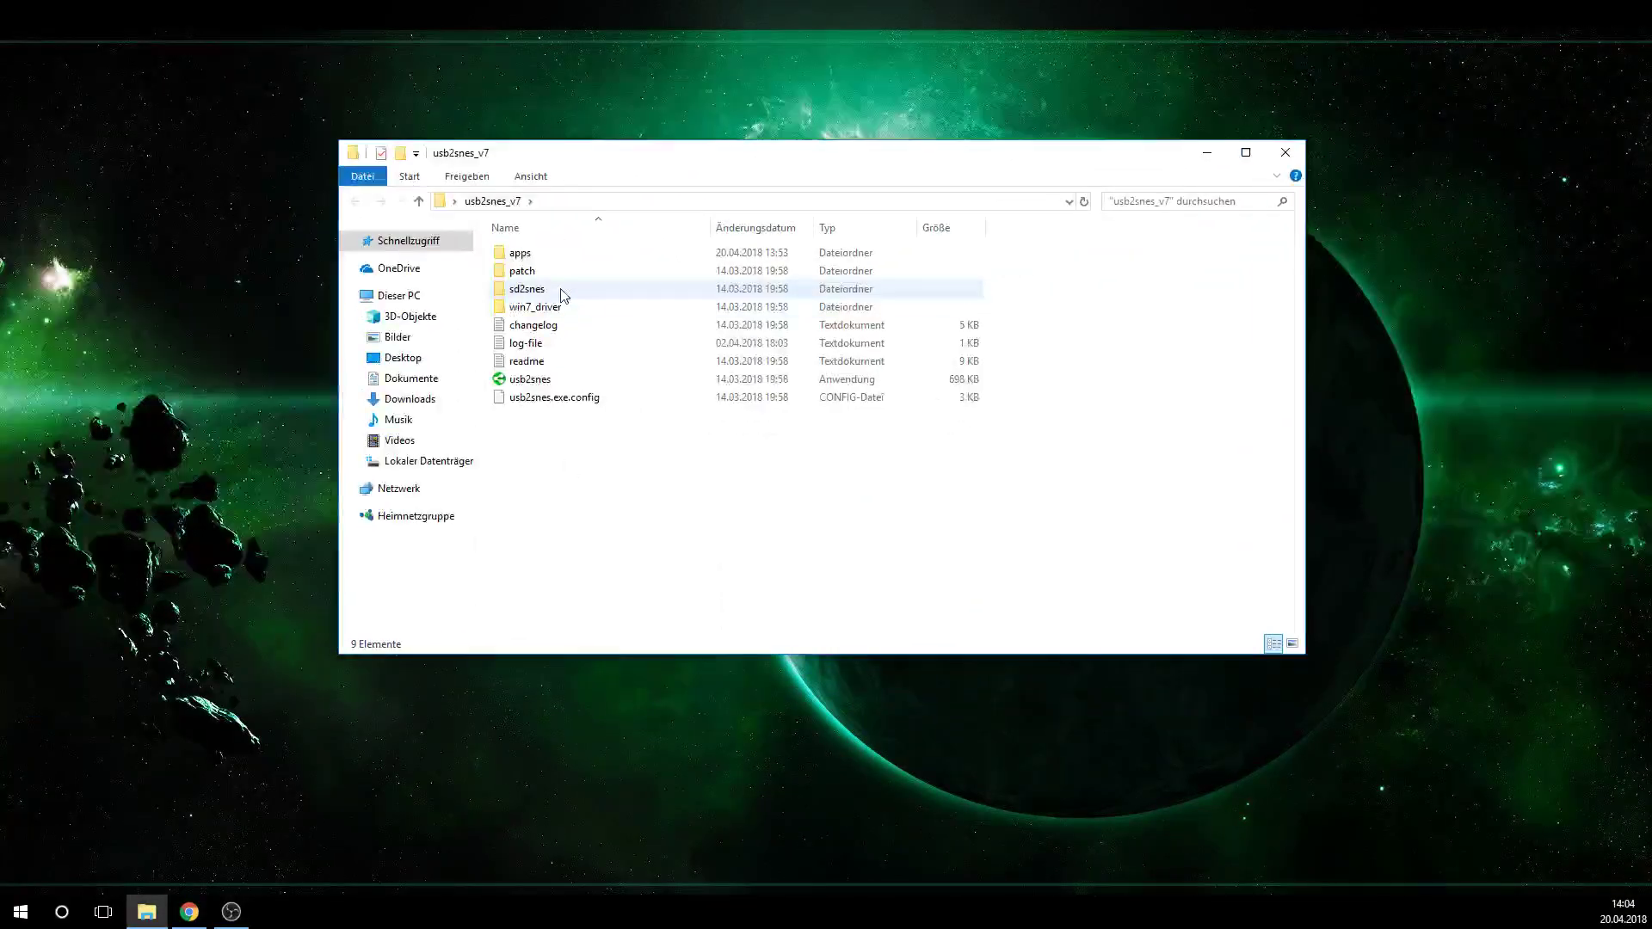
pyautogui.click(563, 295)
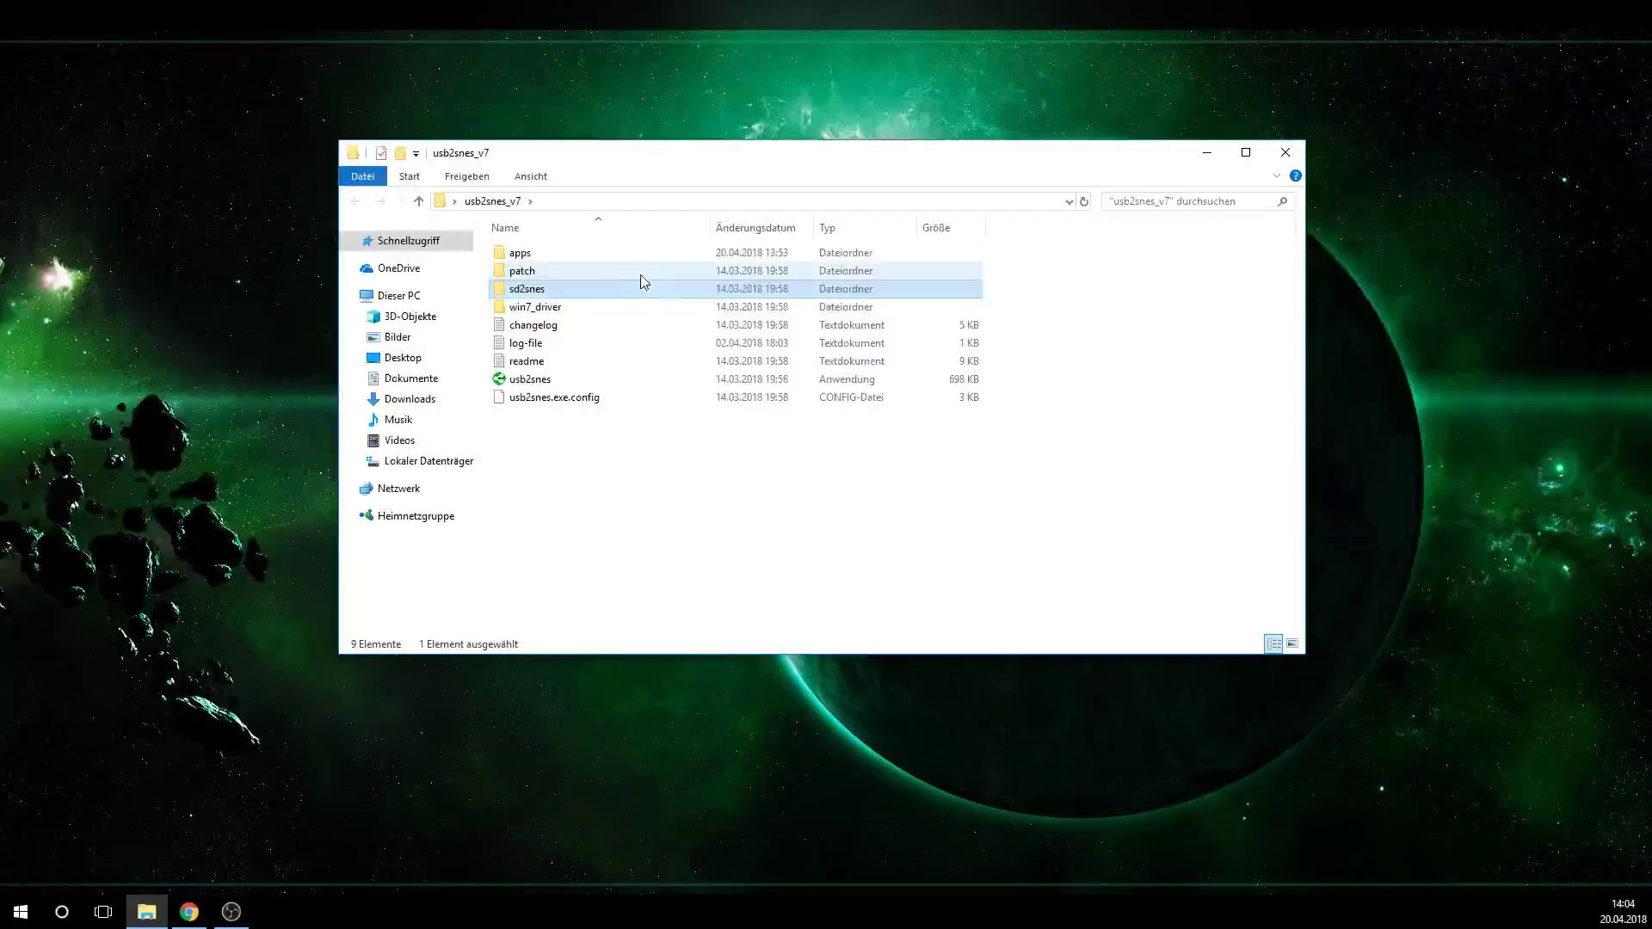
pyautogui.moveTo(611, 292); pyautogui.dragTo(543, 261)
pyautogui.doubleClick(543, 261)
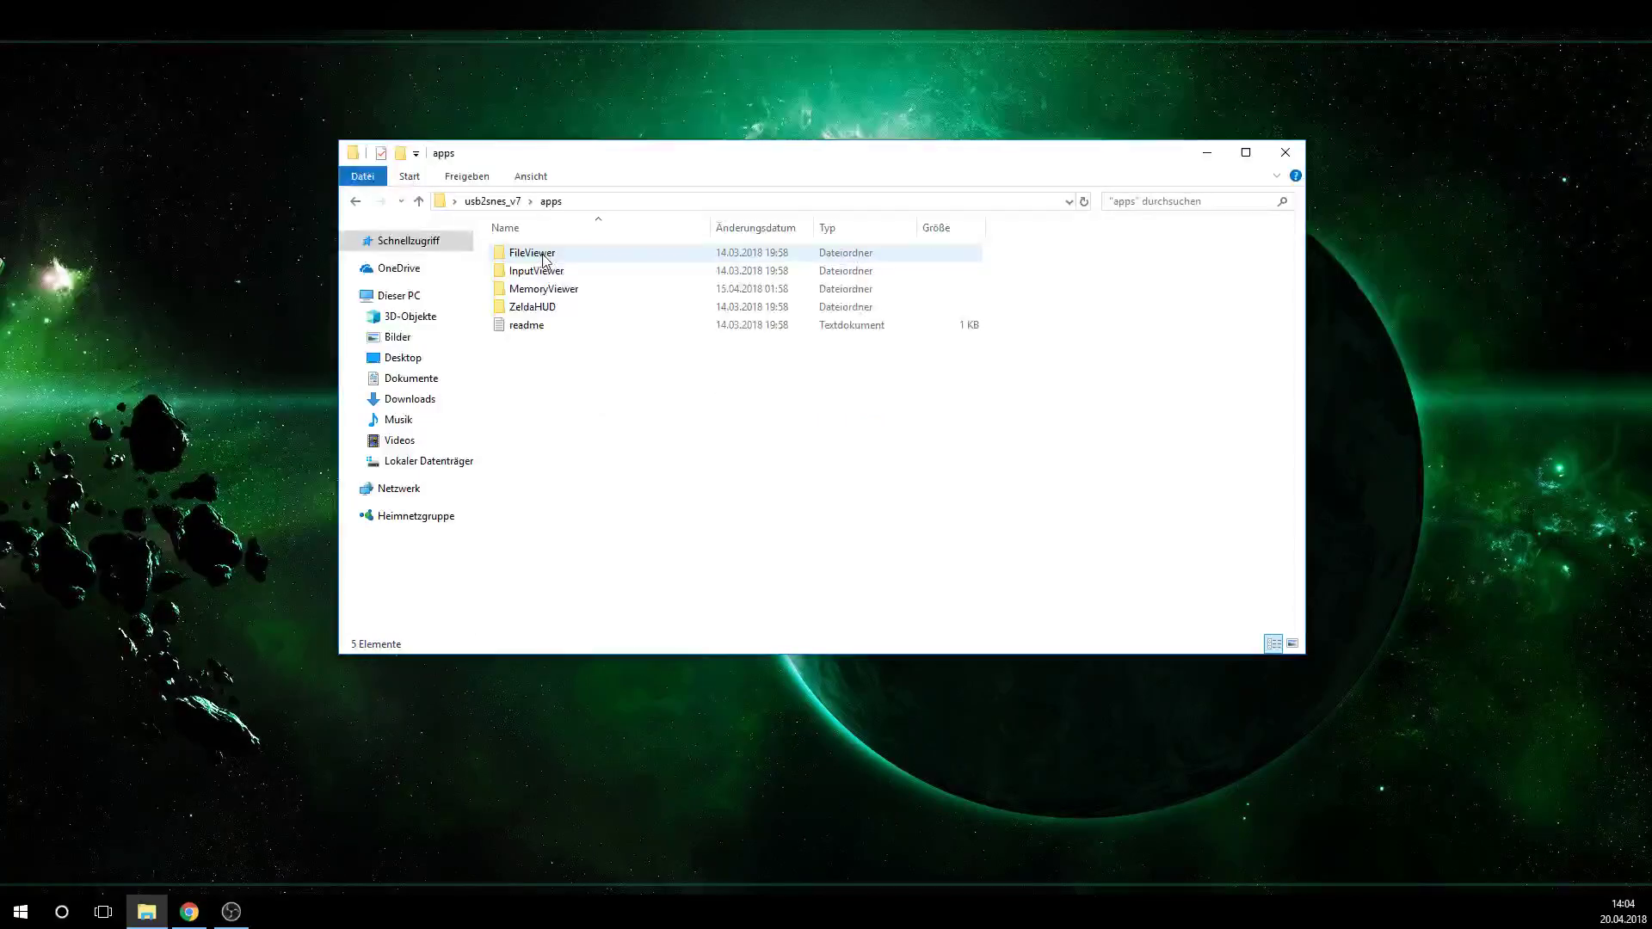
pyautogui.moveTo(1022, 249); pyautogui.dragTo(641, 315)
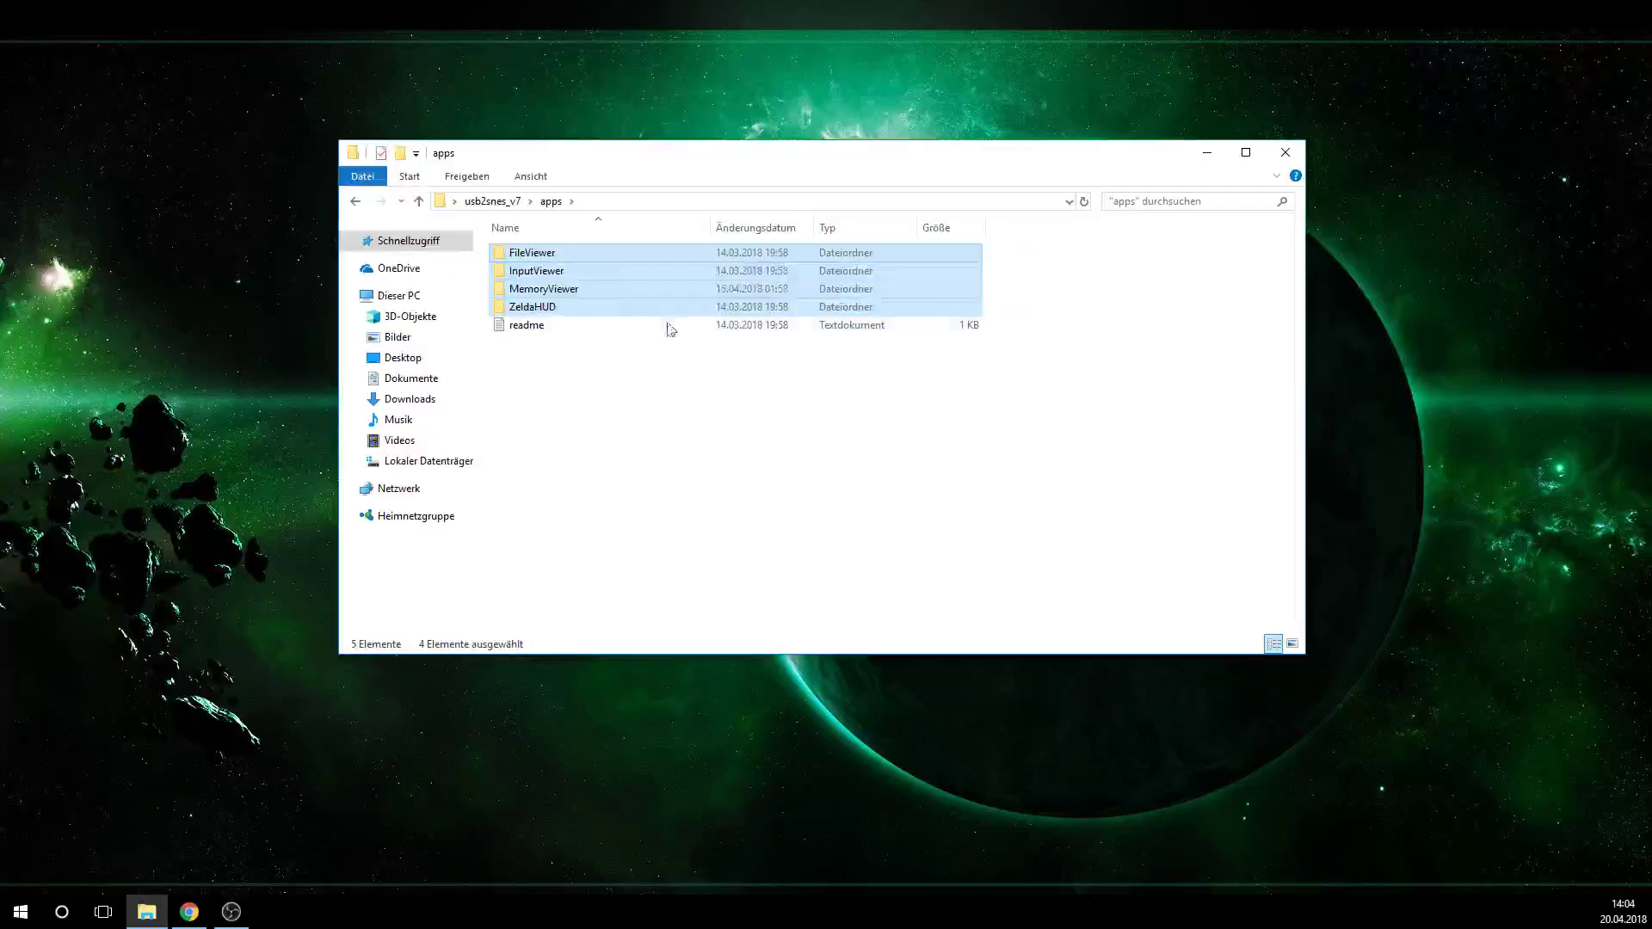
pyautogui.click(615, 389)
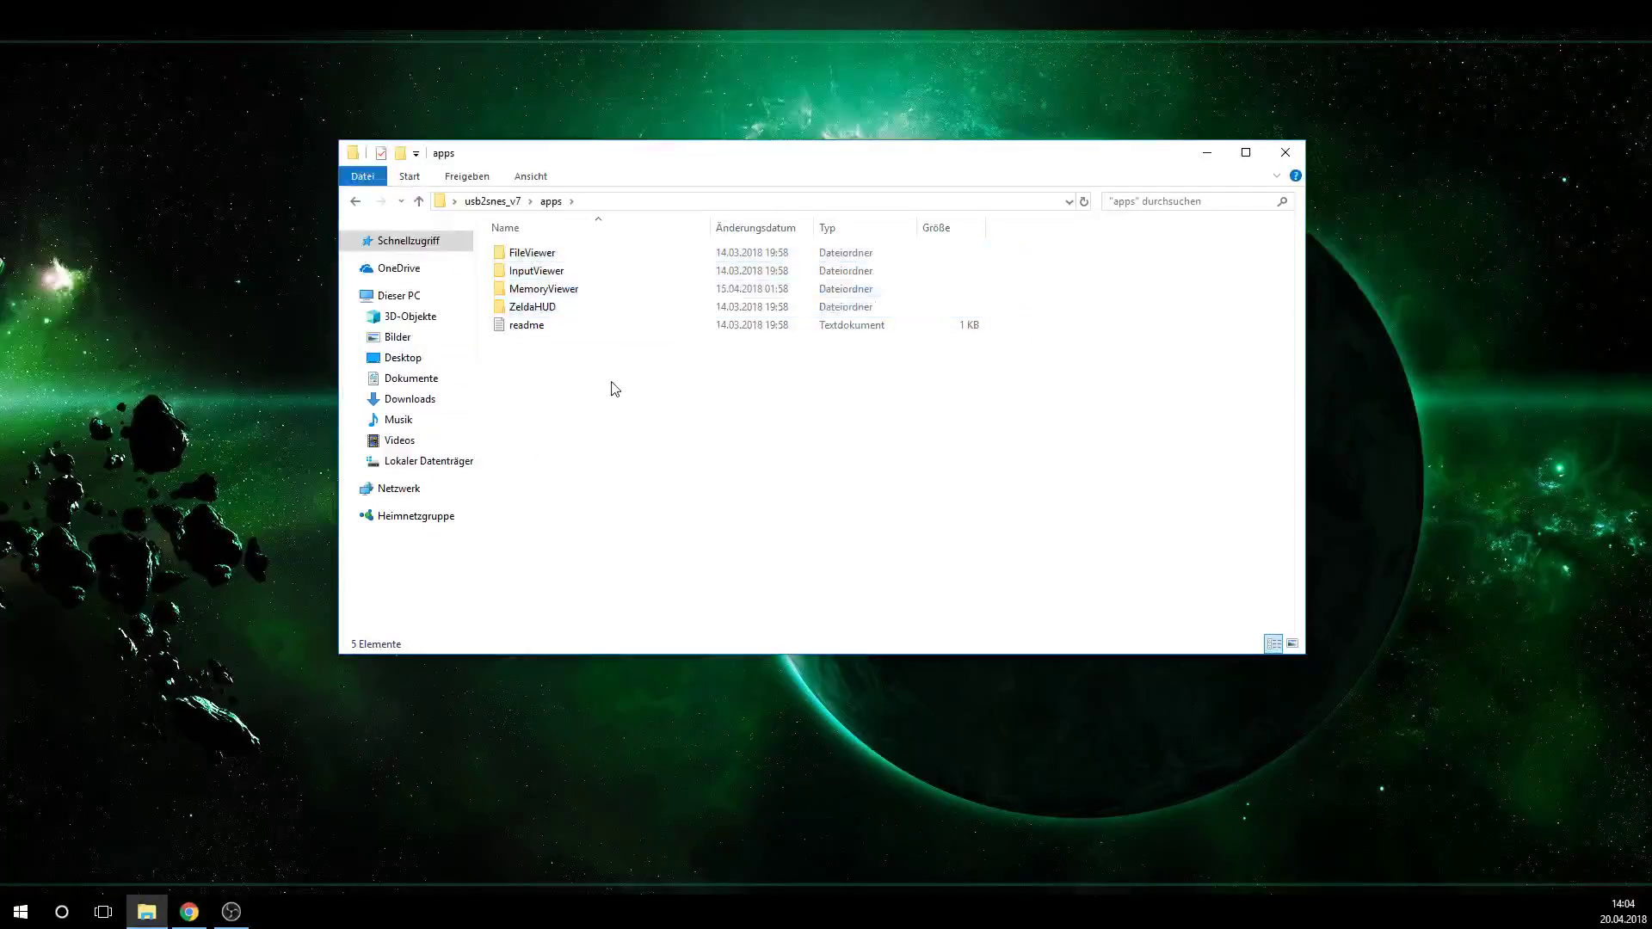
# Download the Savestate2snes archive from its project page in the browser
pyautogui.click(1209, 153)
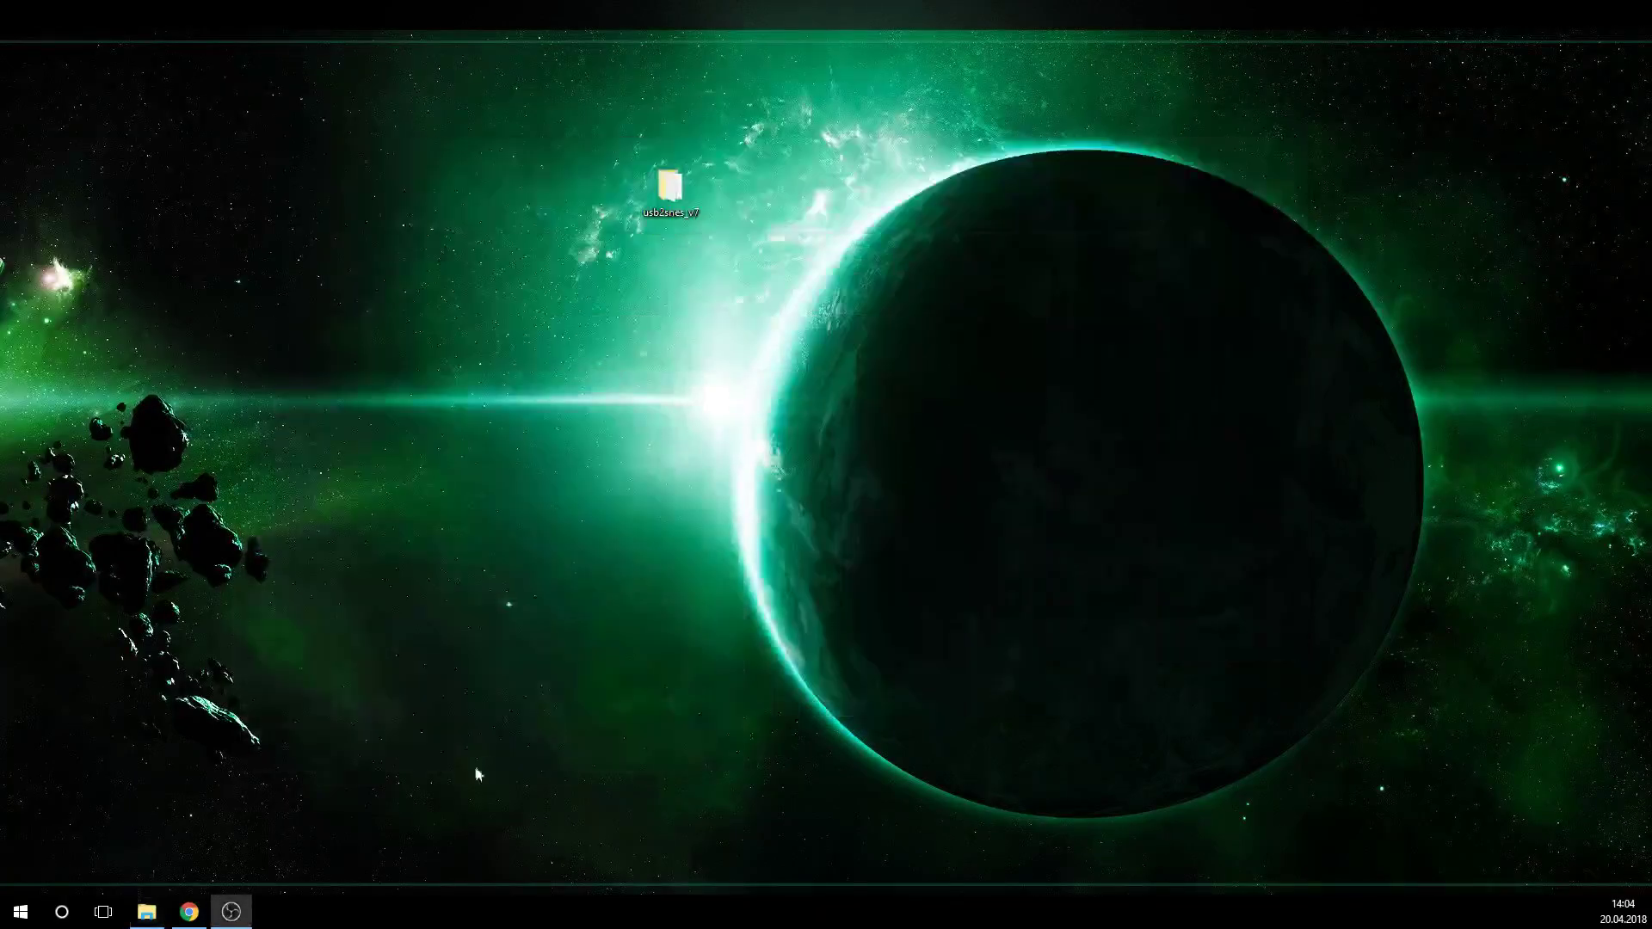
pyautogui.click(189, 910)
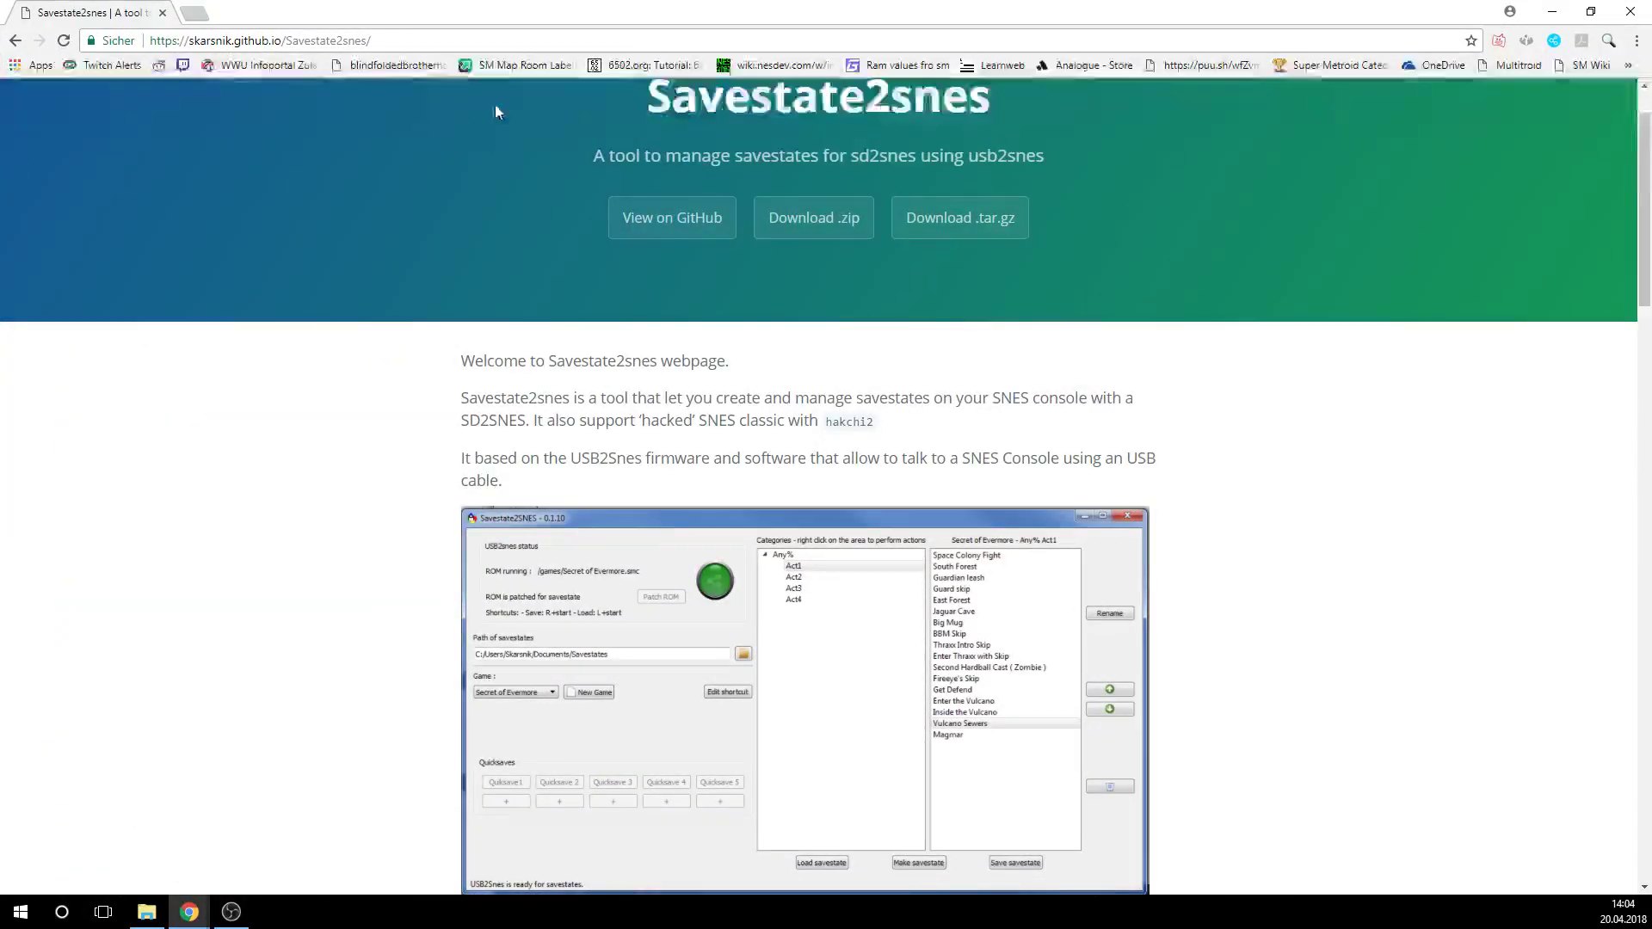
pyautogui.scroll(1, 608, 287)
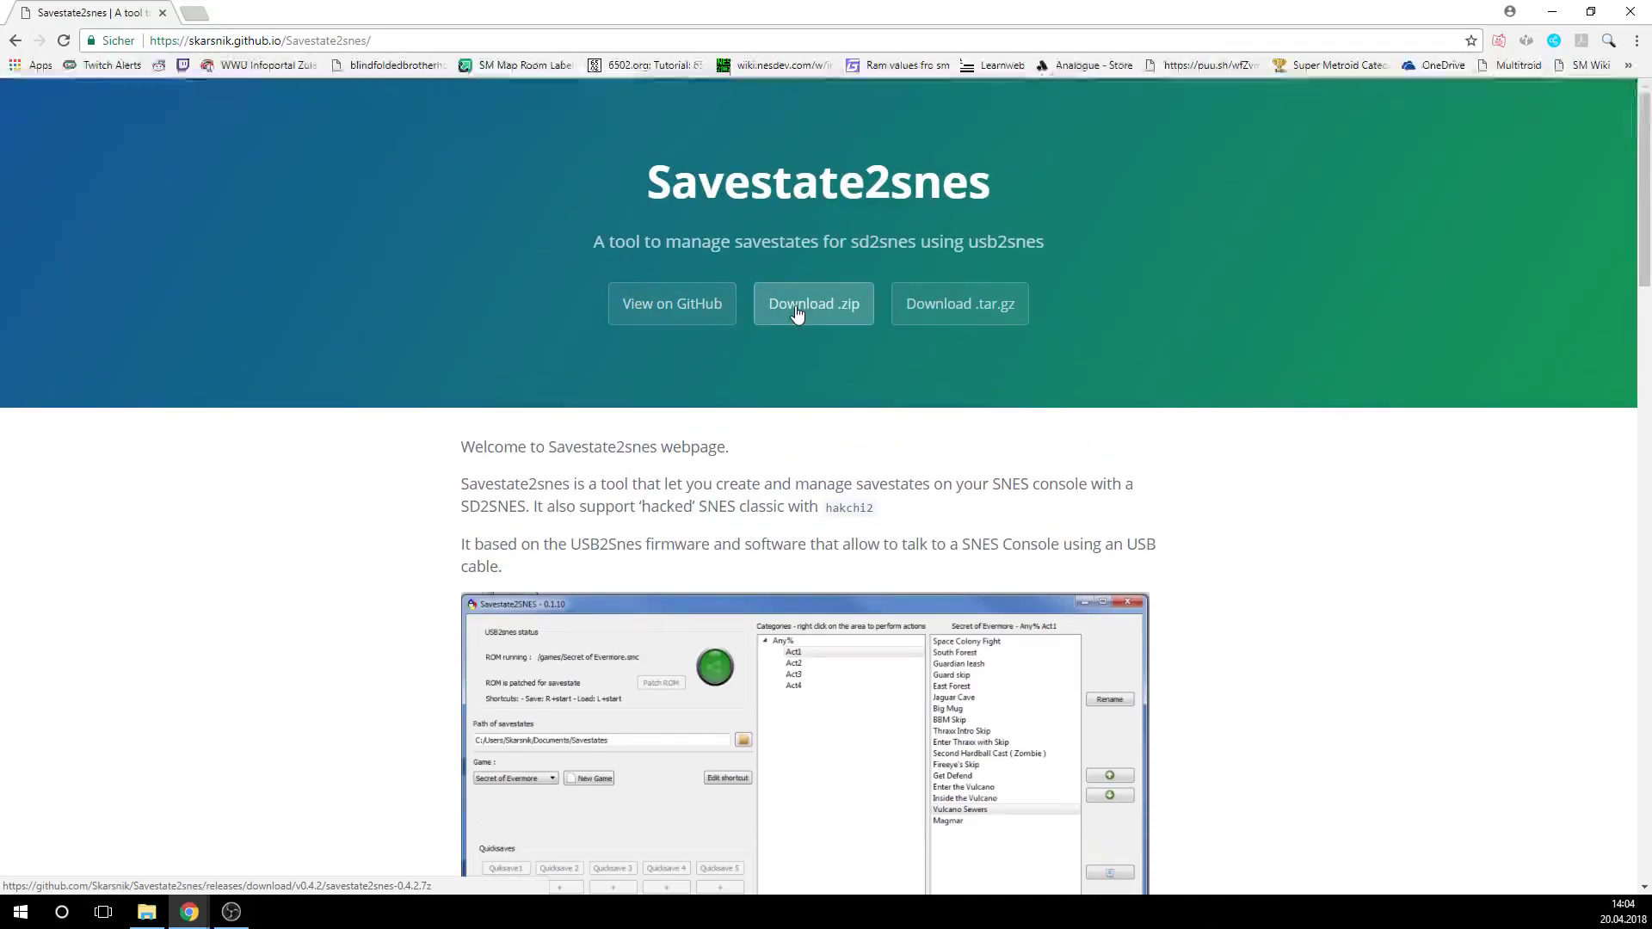
pyautogui.click(843, 307)
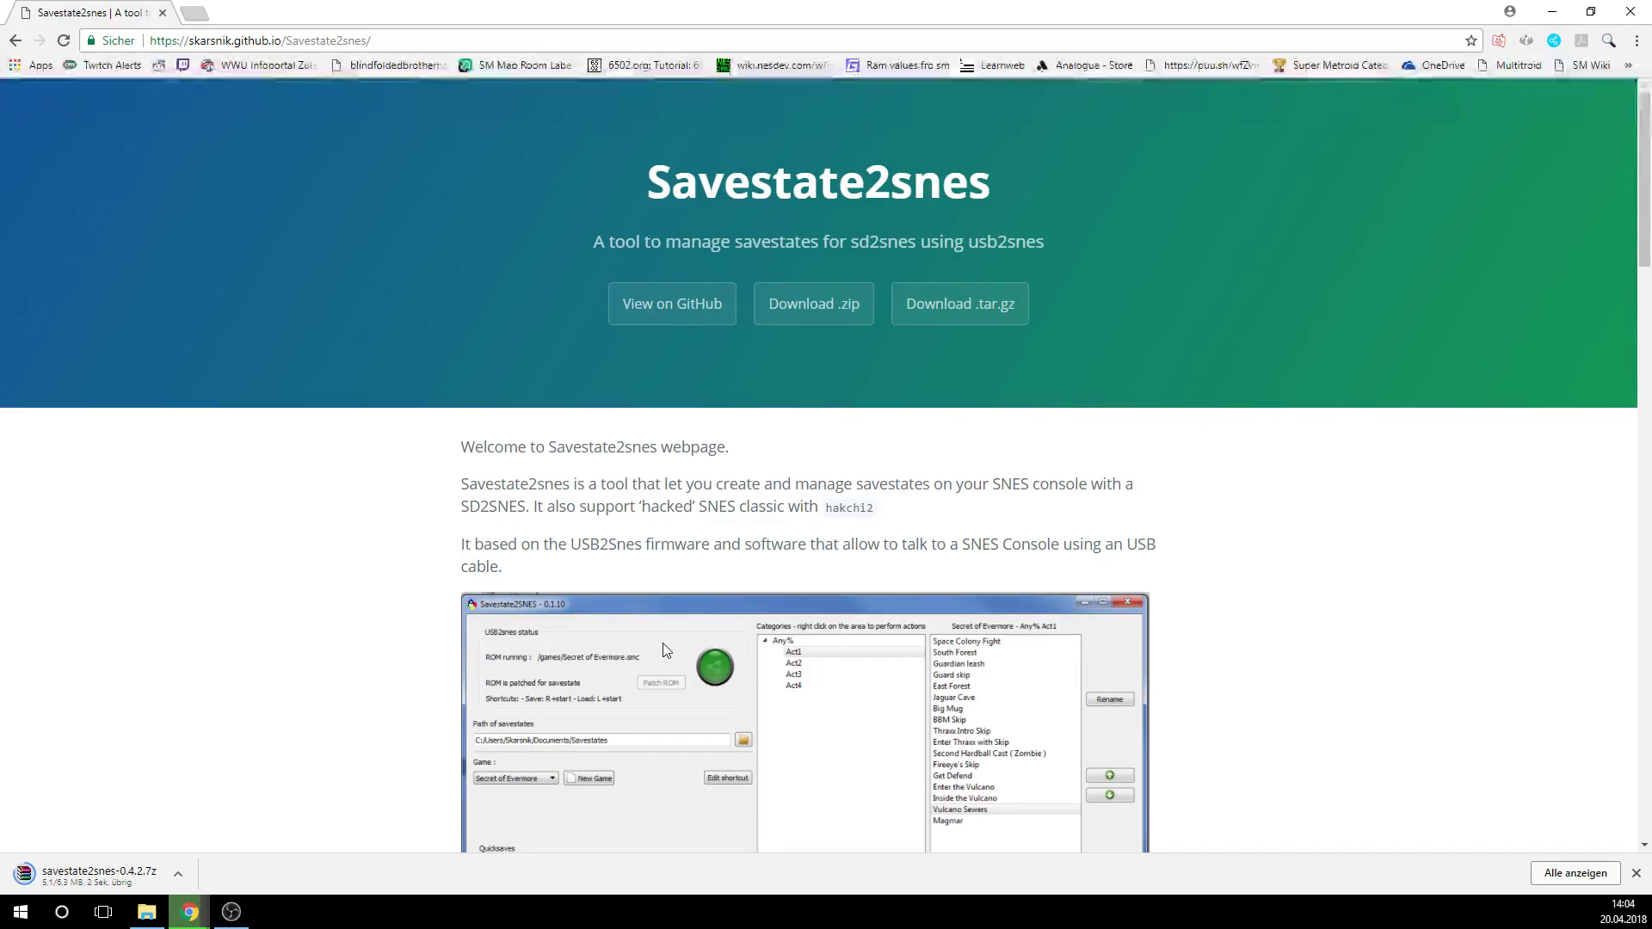
# Read through the tutorial, then open the finished savestate2snes-0.4.2.7z download
pyautogui.scroll(-4, 688, 508)
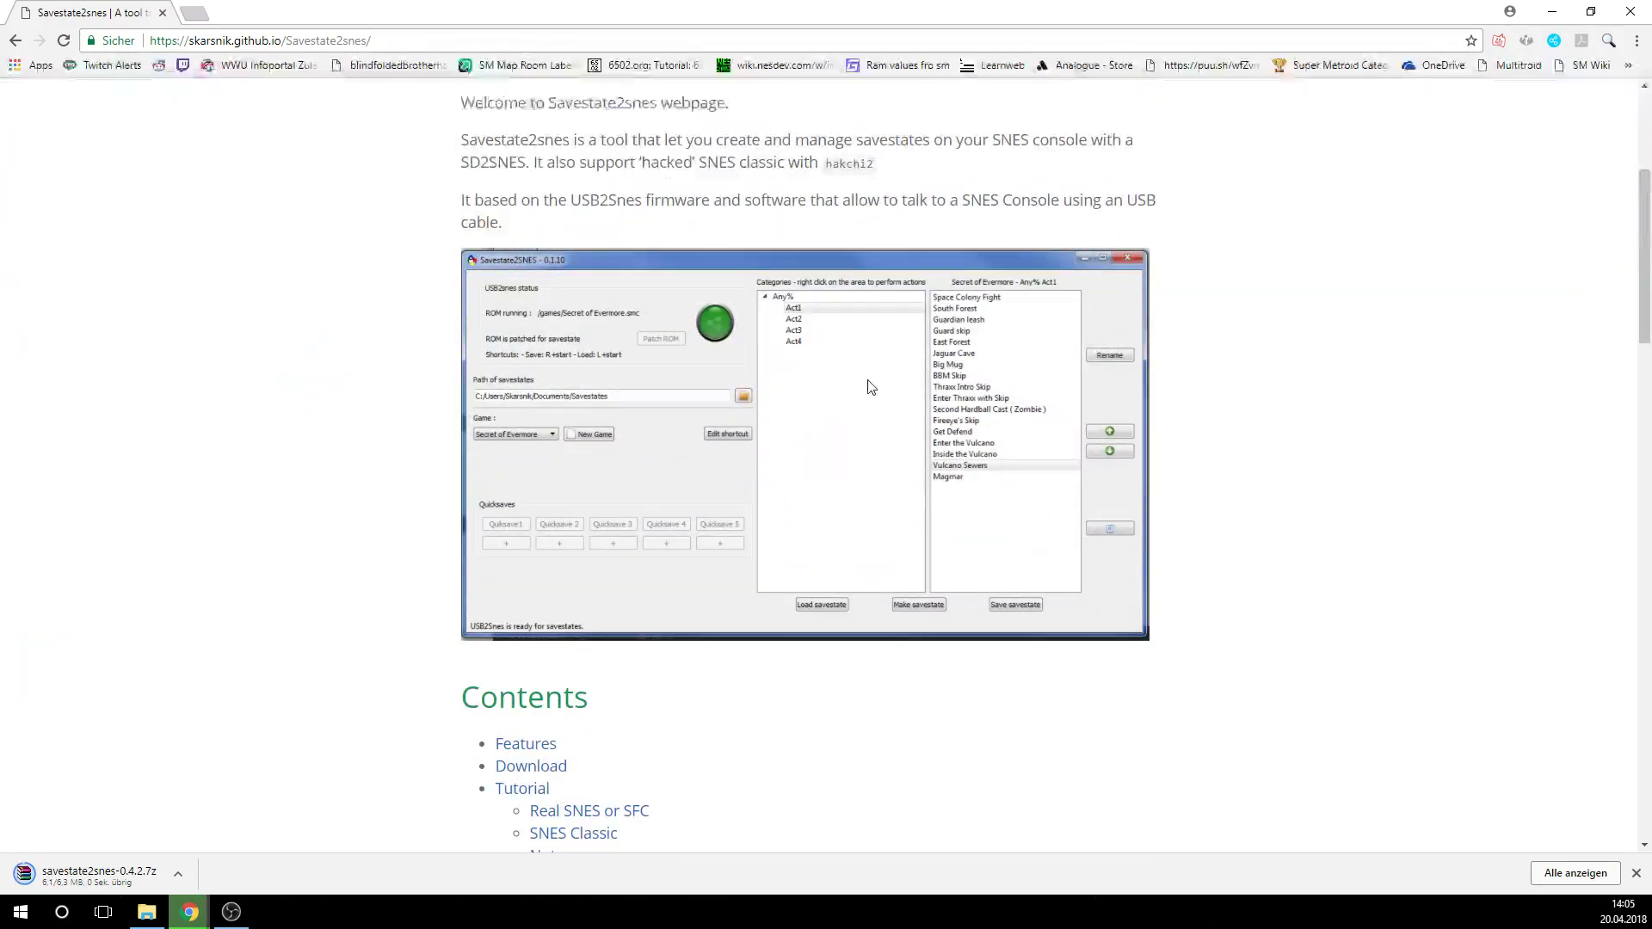
pyautogui.scroll(2, 826, 413)
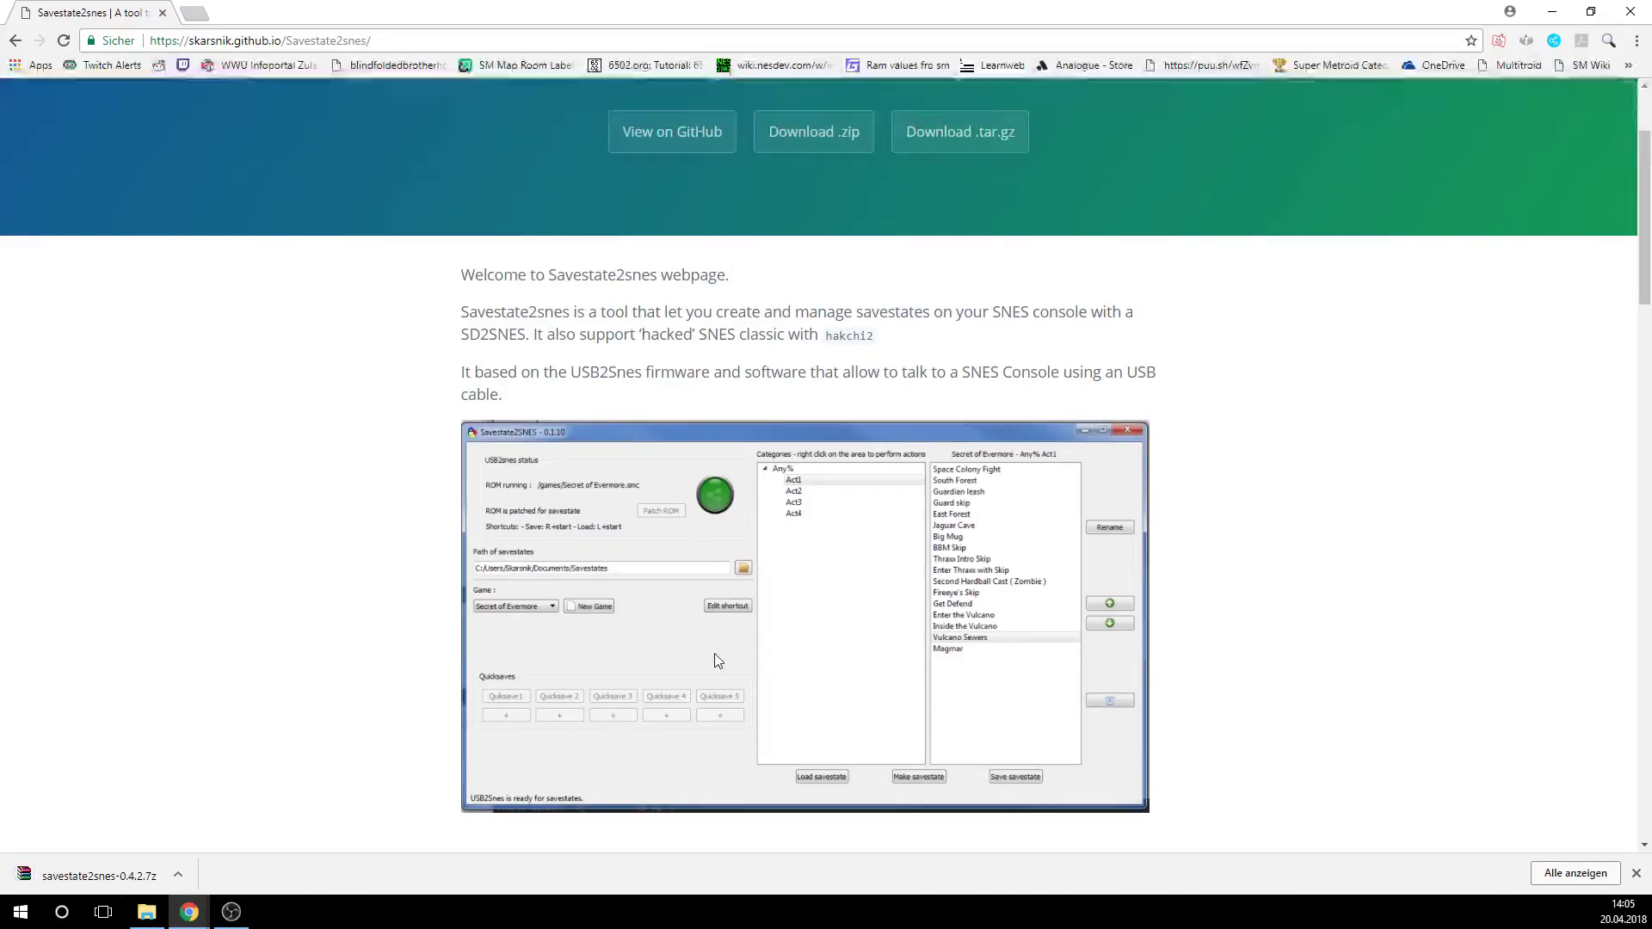
pyautogui.scroll(-1, 751, 420)
pyautogui.scroll(-12, 751, 420)
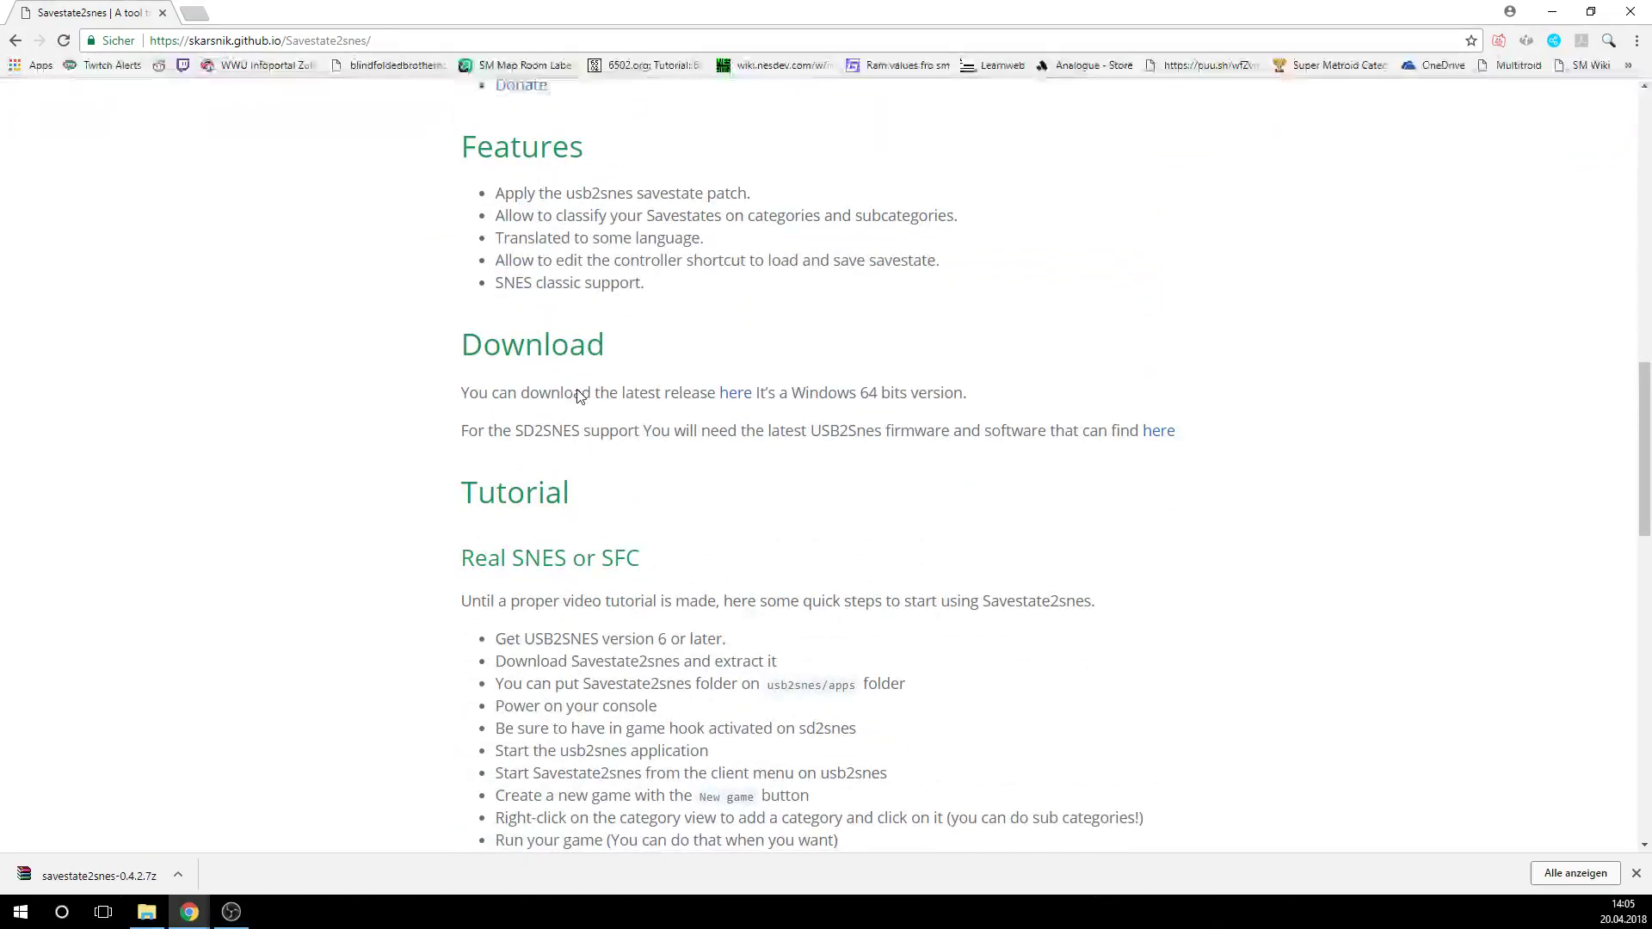
pyautogui.scroll(-3, 512, 425)
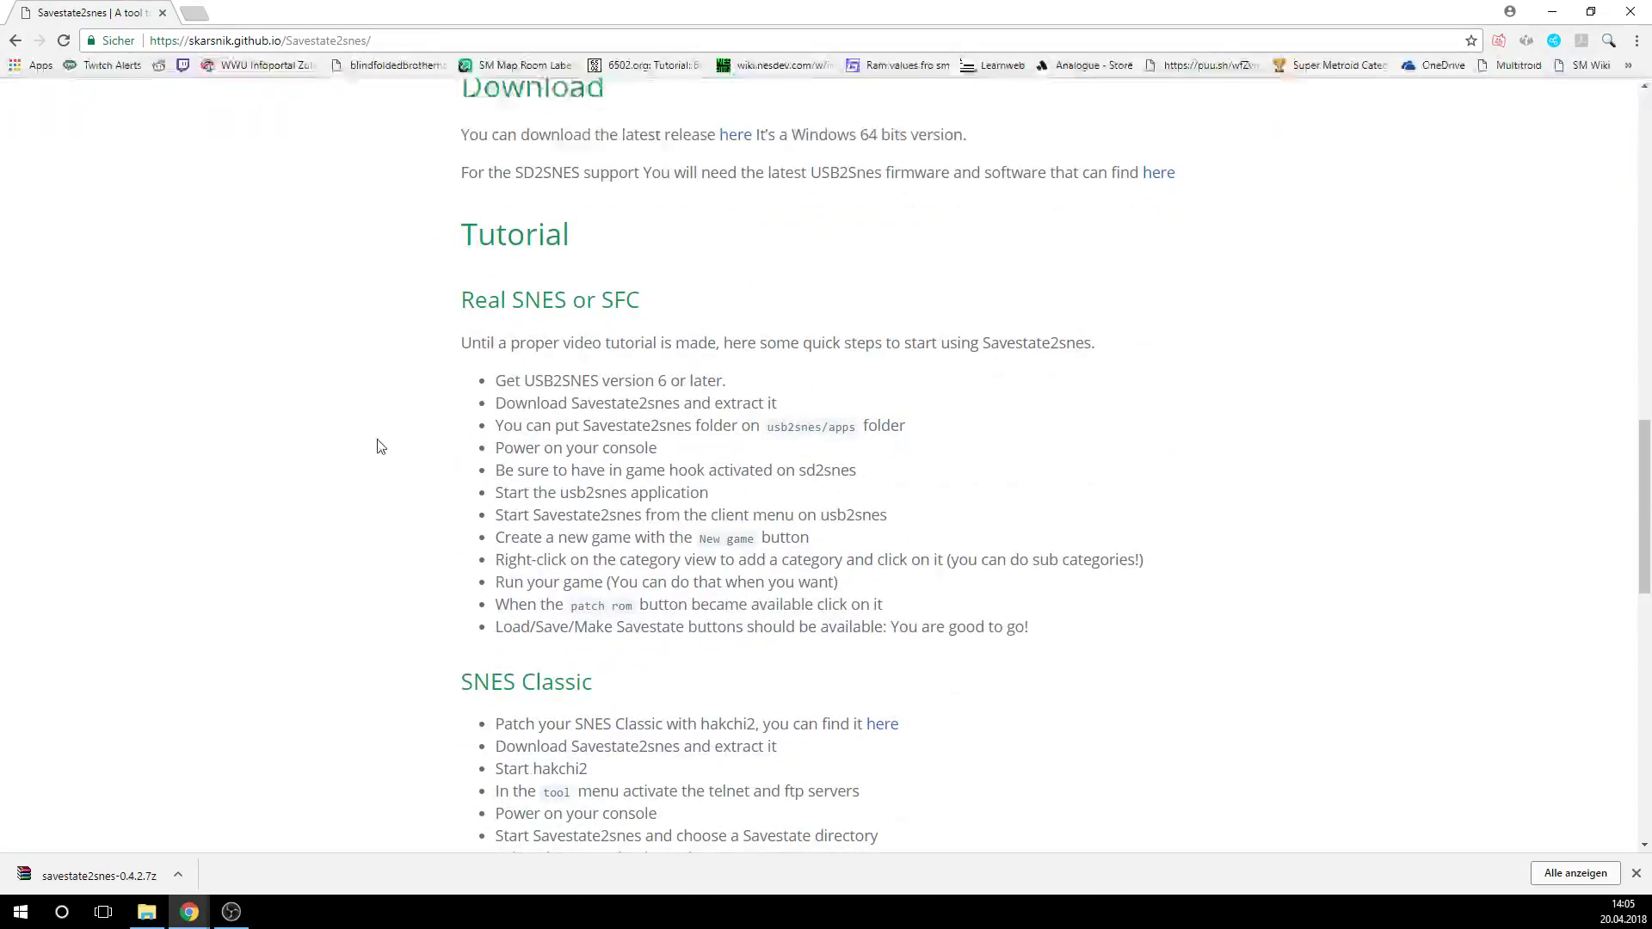
pyautogui.scroll(-3, 665, 572)
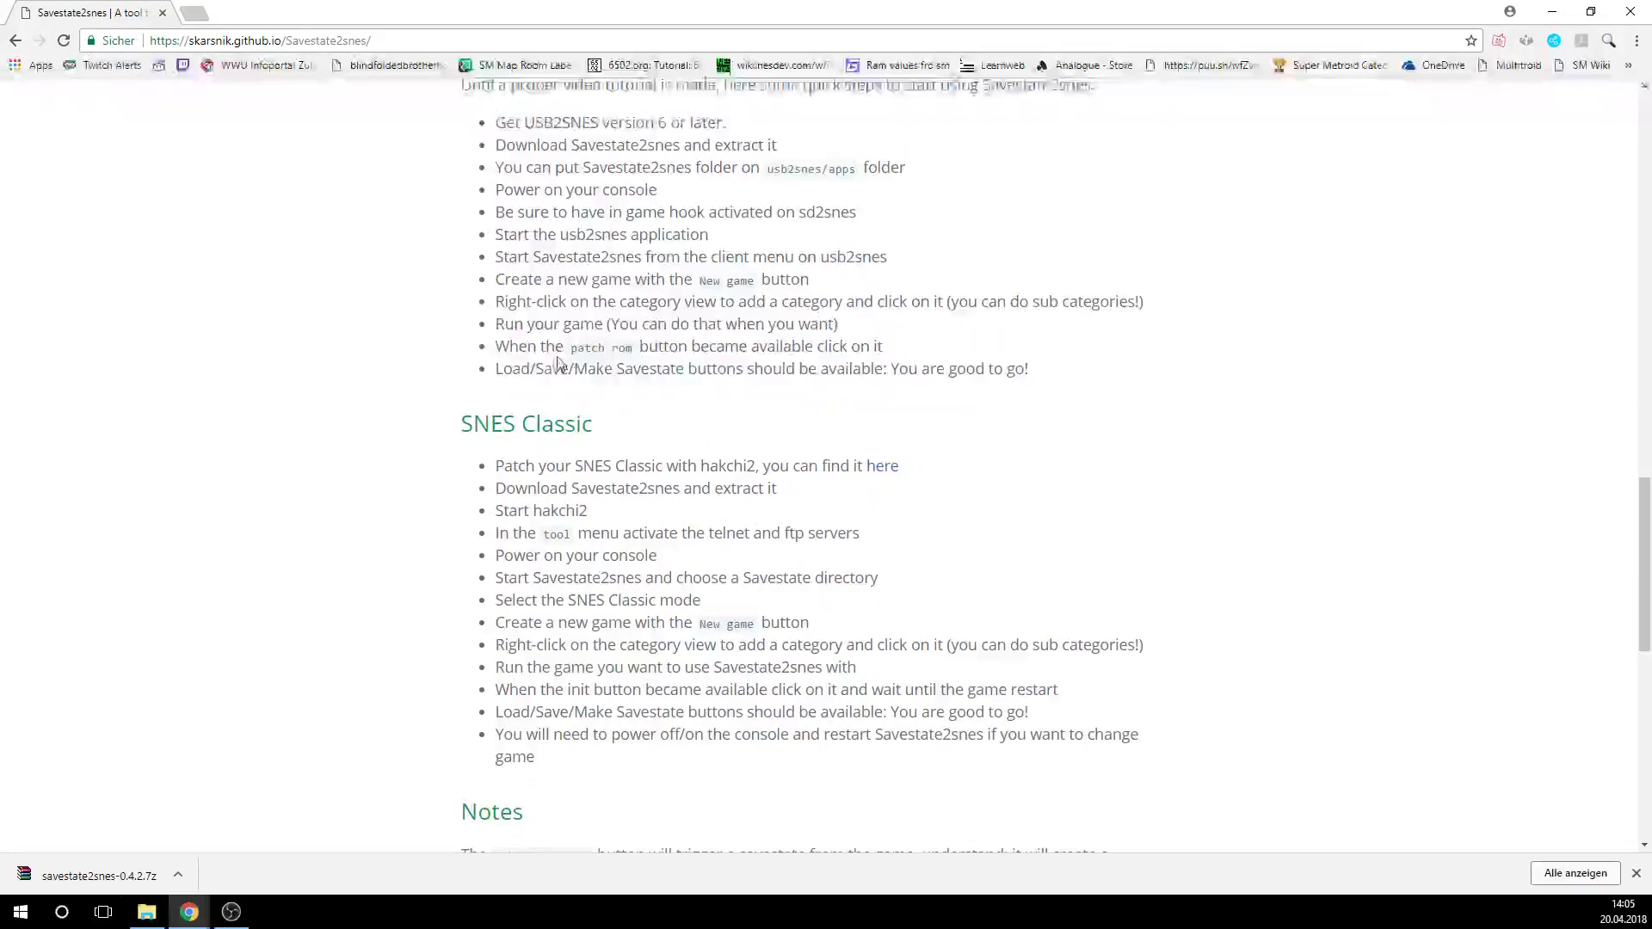
pyautogui.scroll(-8, 571, 517)
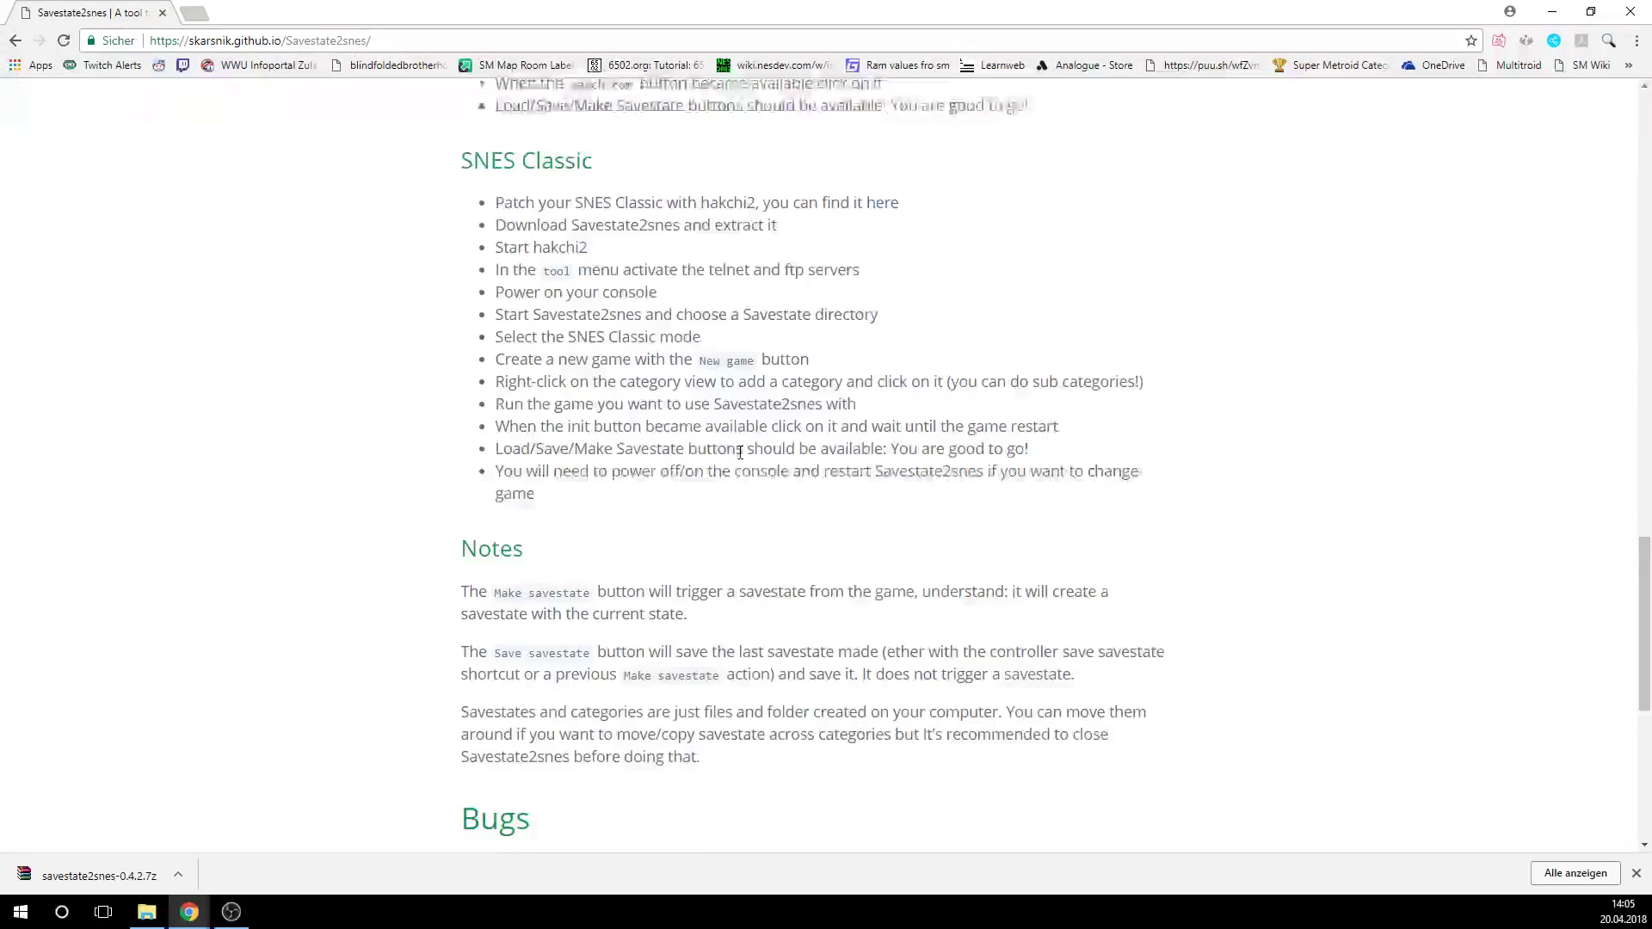
pyautogui.scroll(-2, 691, 590)
pyautogui.scroll(20, 598, 457)
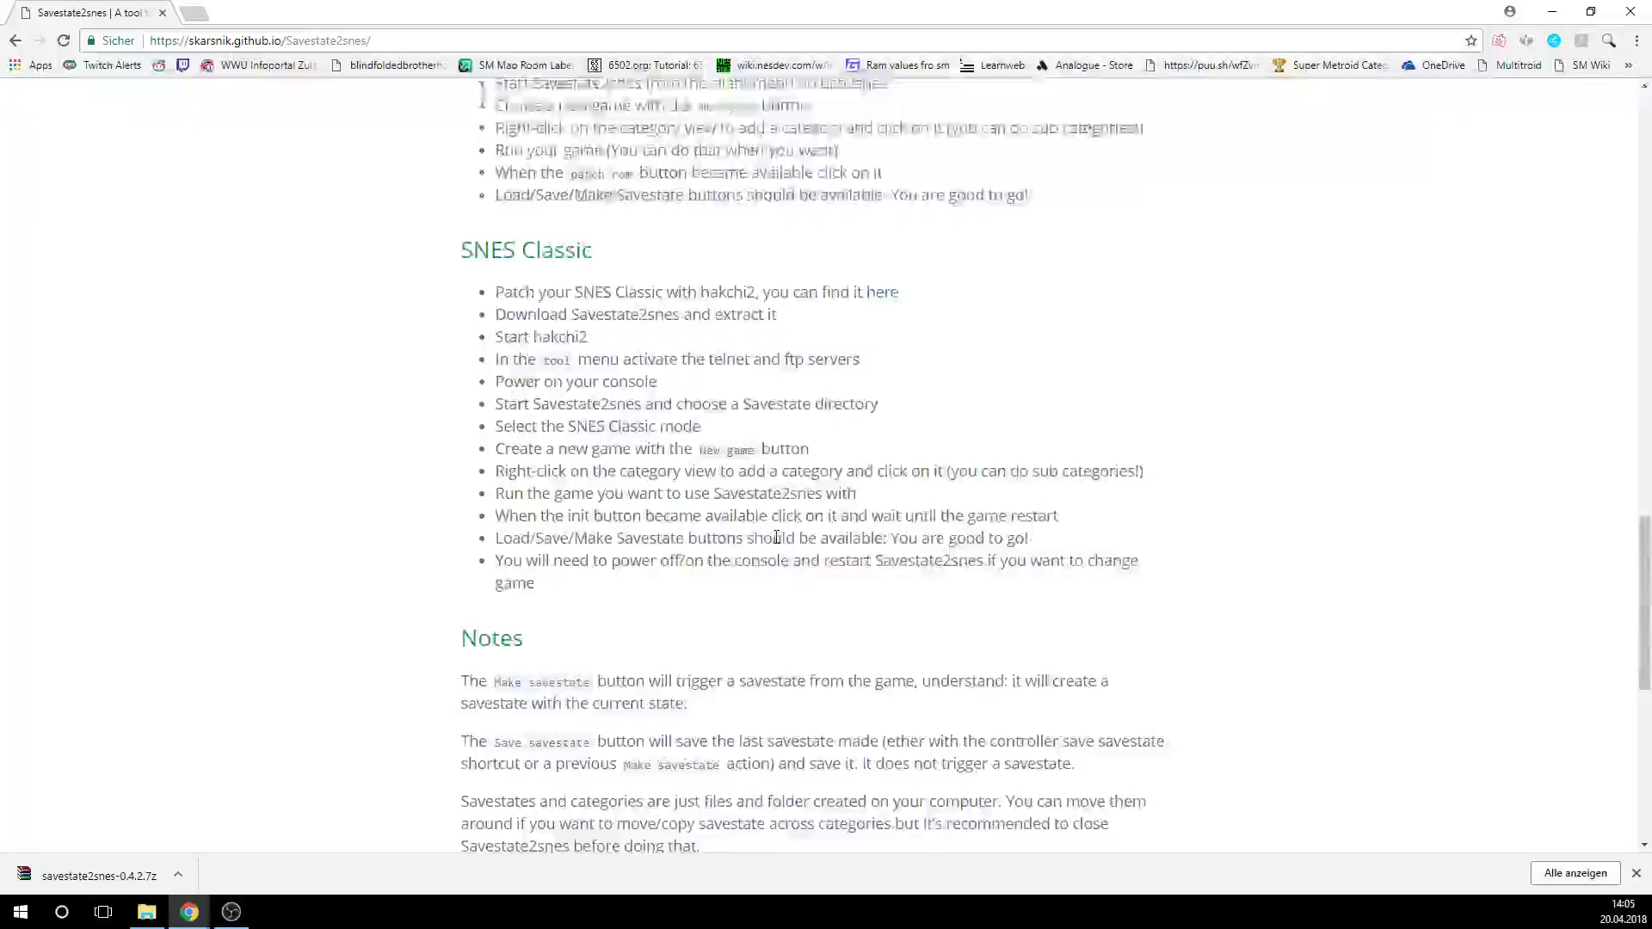
pyautogui.scroll(5, 711, 483)
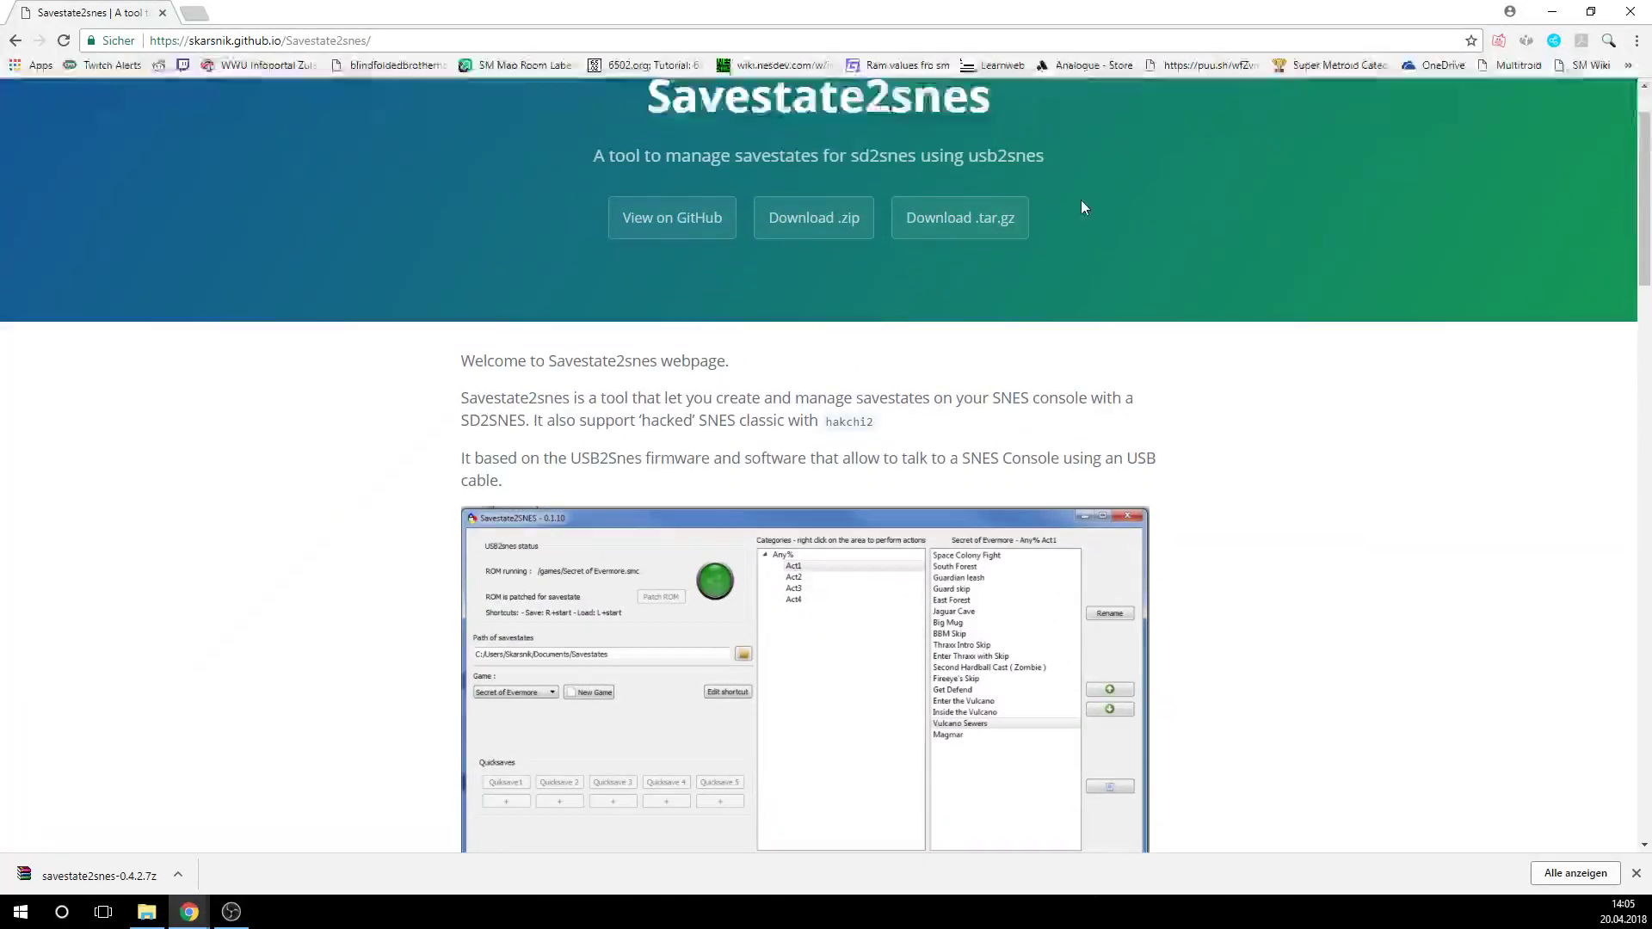
pyautogui.click(89, 878)
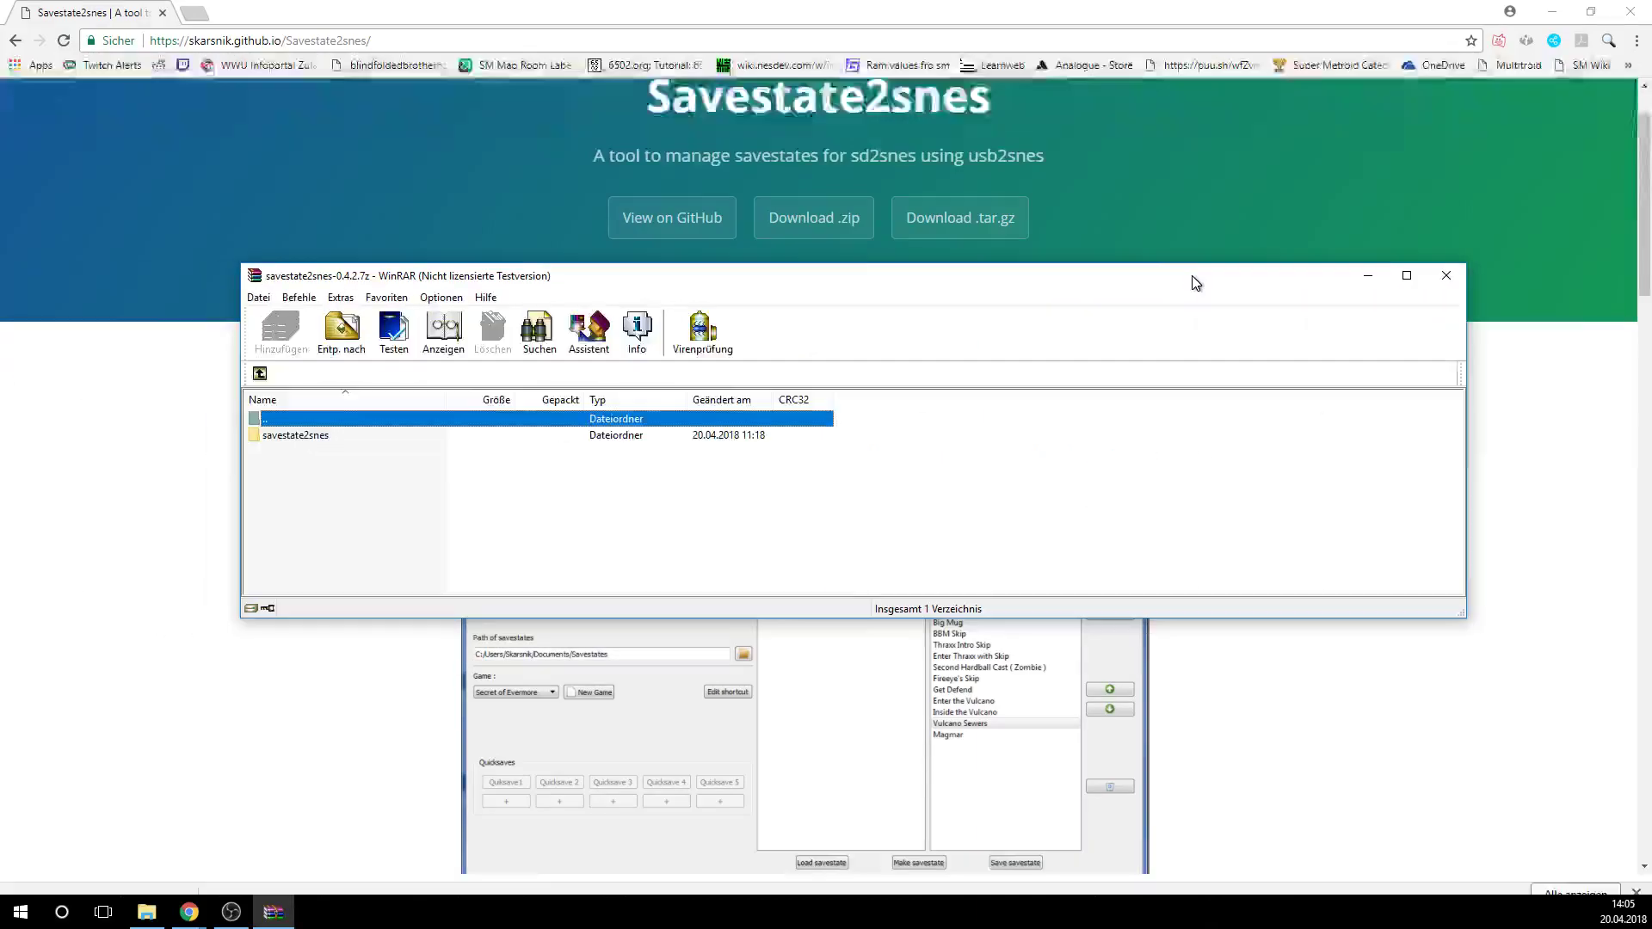
# Extract the savestate2snes folder from the archive onto the desktop and close WinRAR
pyautogui.press('super+Home')
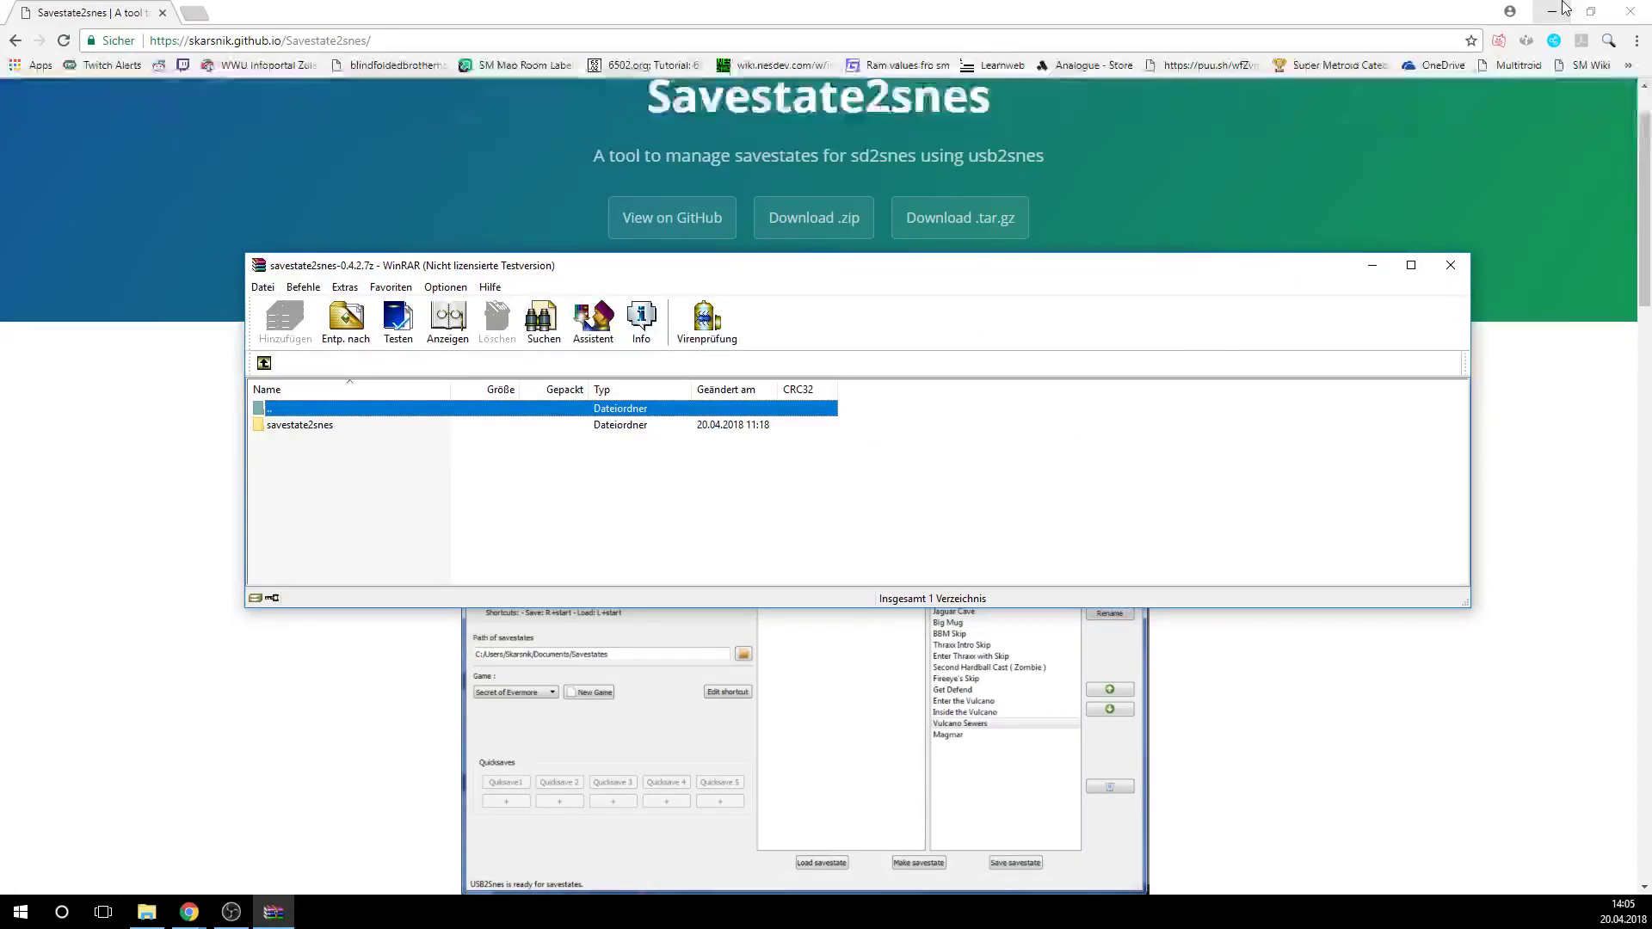
pyautogui.click(586, 425)
pyautogui.moveTo(587, 430); pyautogui.dragTo(670, 189)
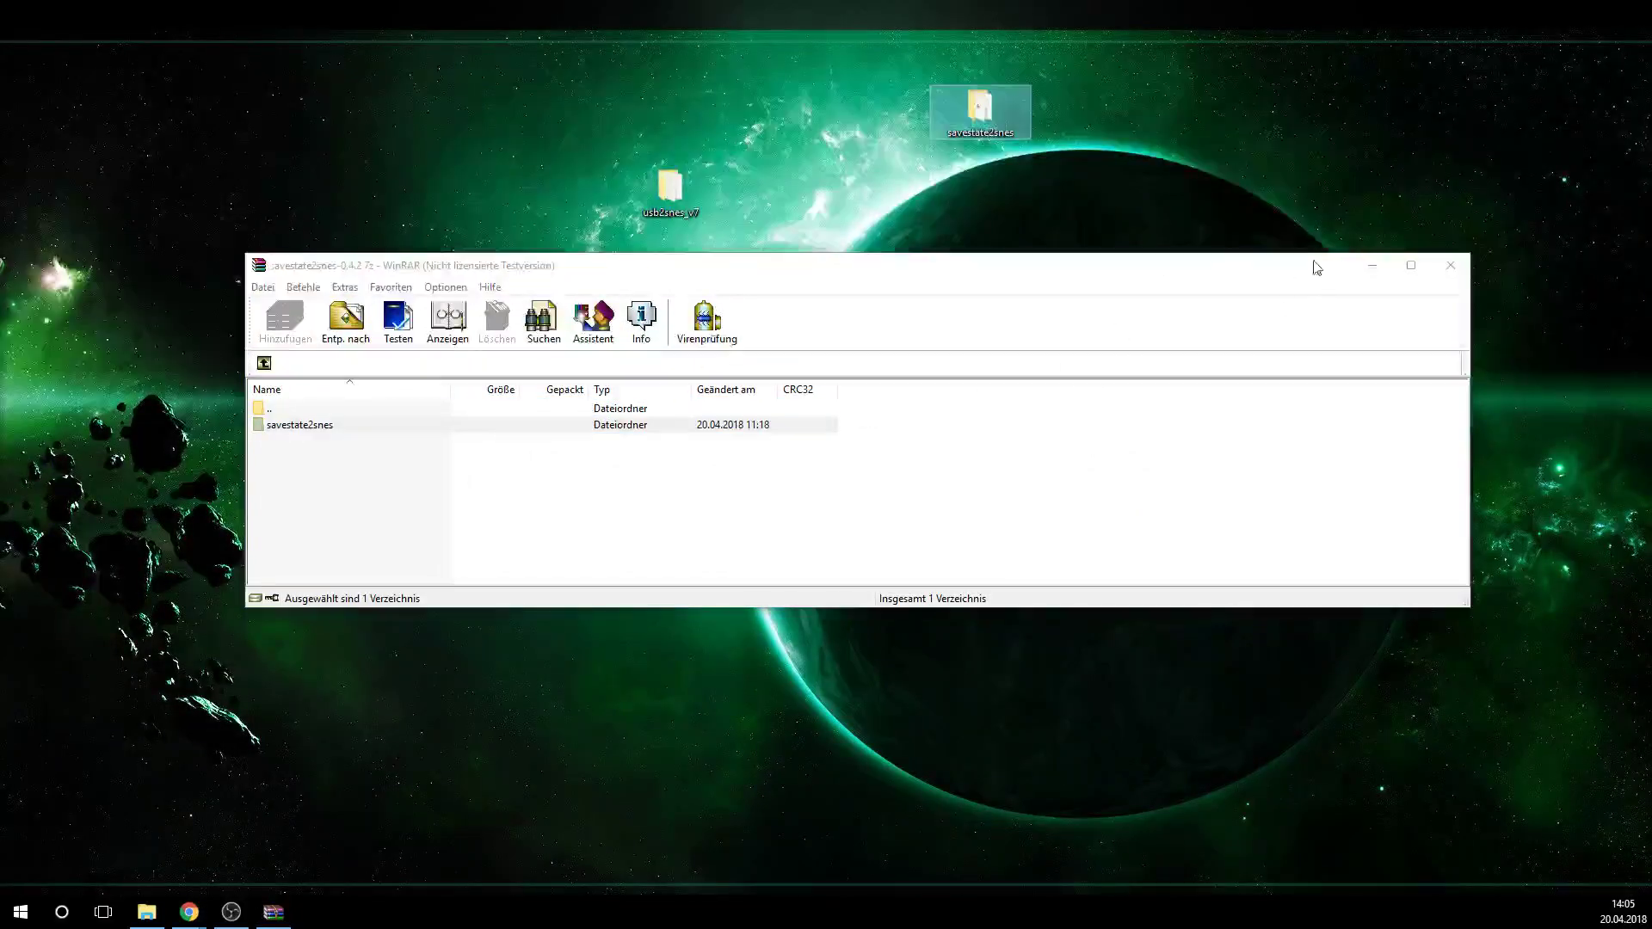
pyautogui.click(1450, 265)
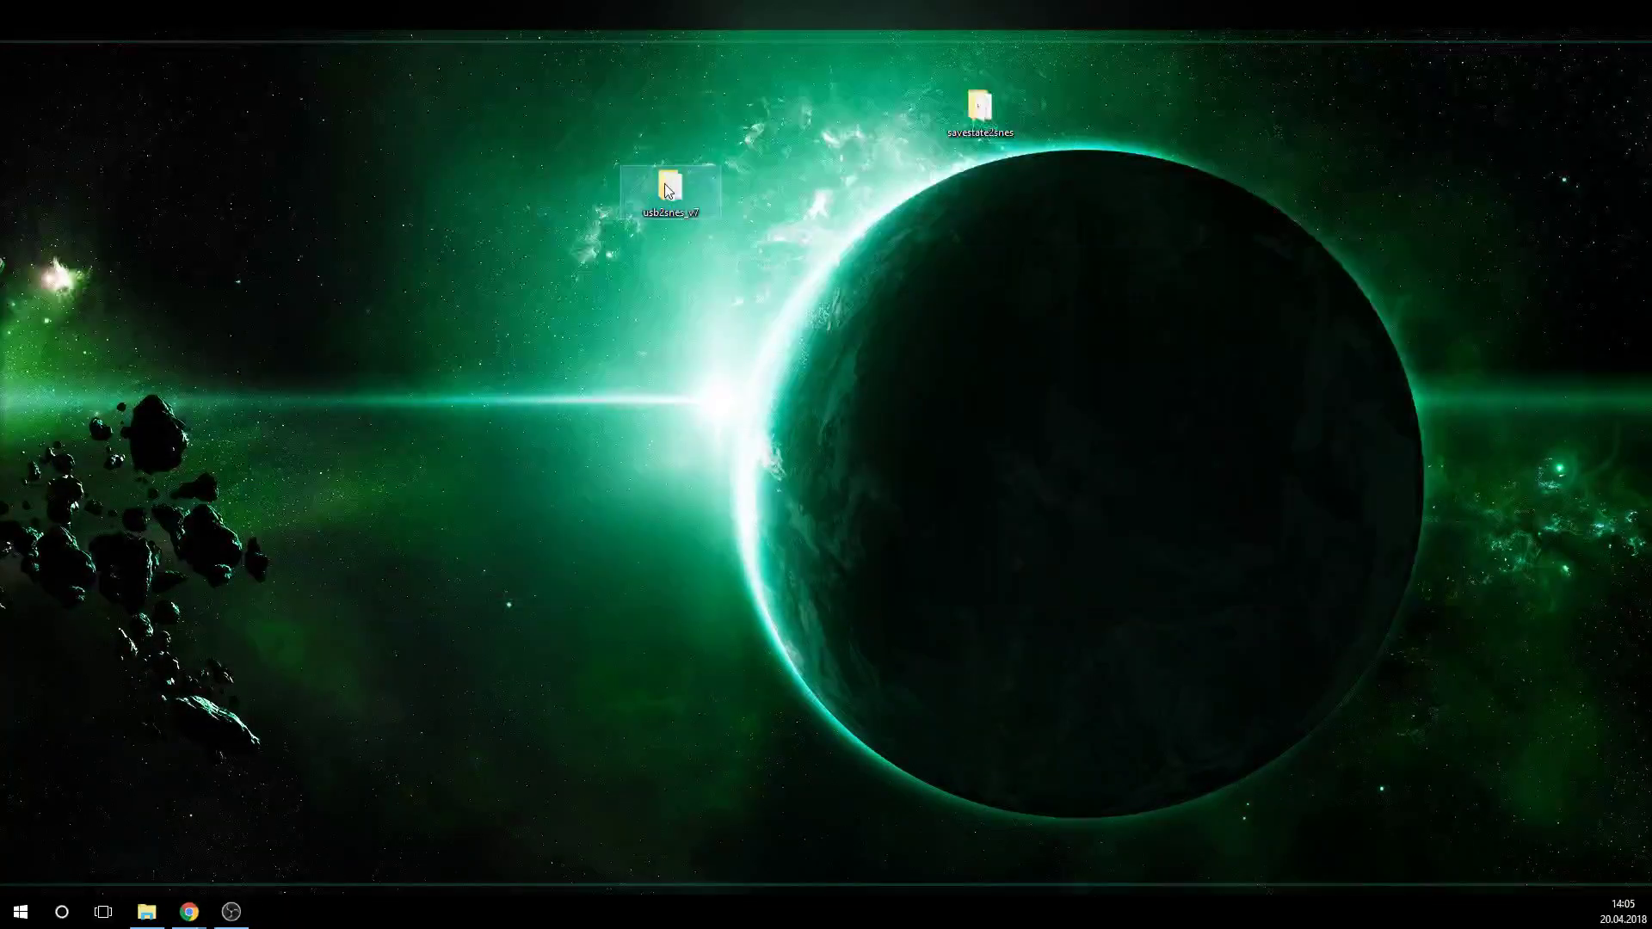
# Move the desktop savestate2snes folder into usb2snes_v7\apps, then return to usb2snes_v7
pyautogui.doubleClick(664, 197)
pyautogui.moveTo(680, 172); pyautogui.dragTo(486, 320)
pyautogui.doubleClick(981, 130)
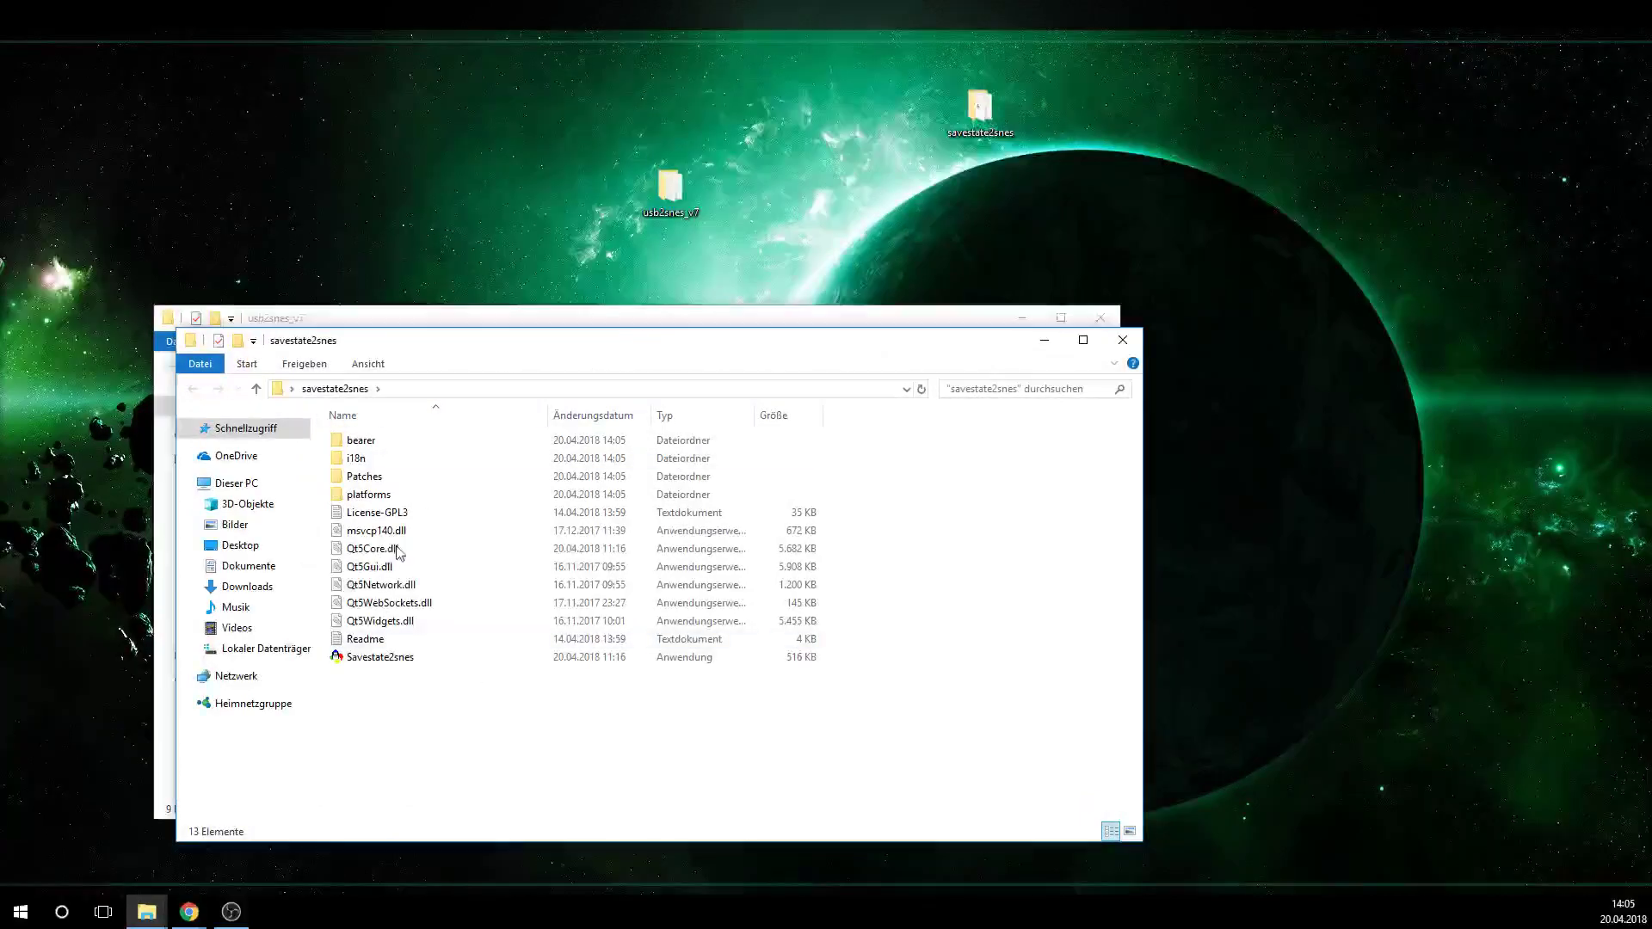
pyautogui.click(1122, 340)
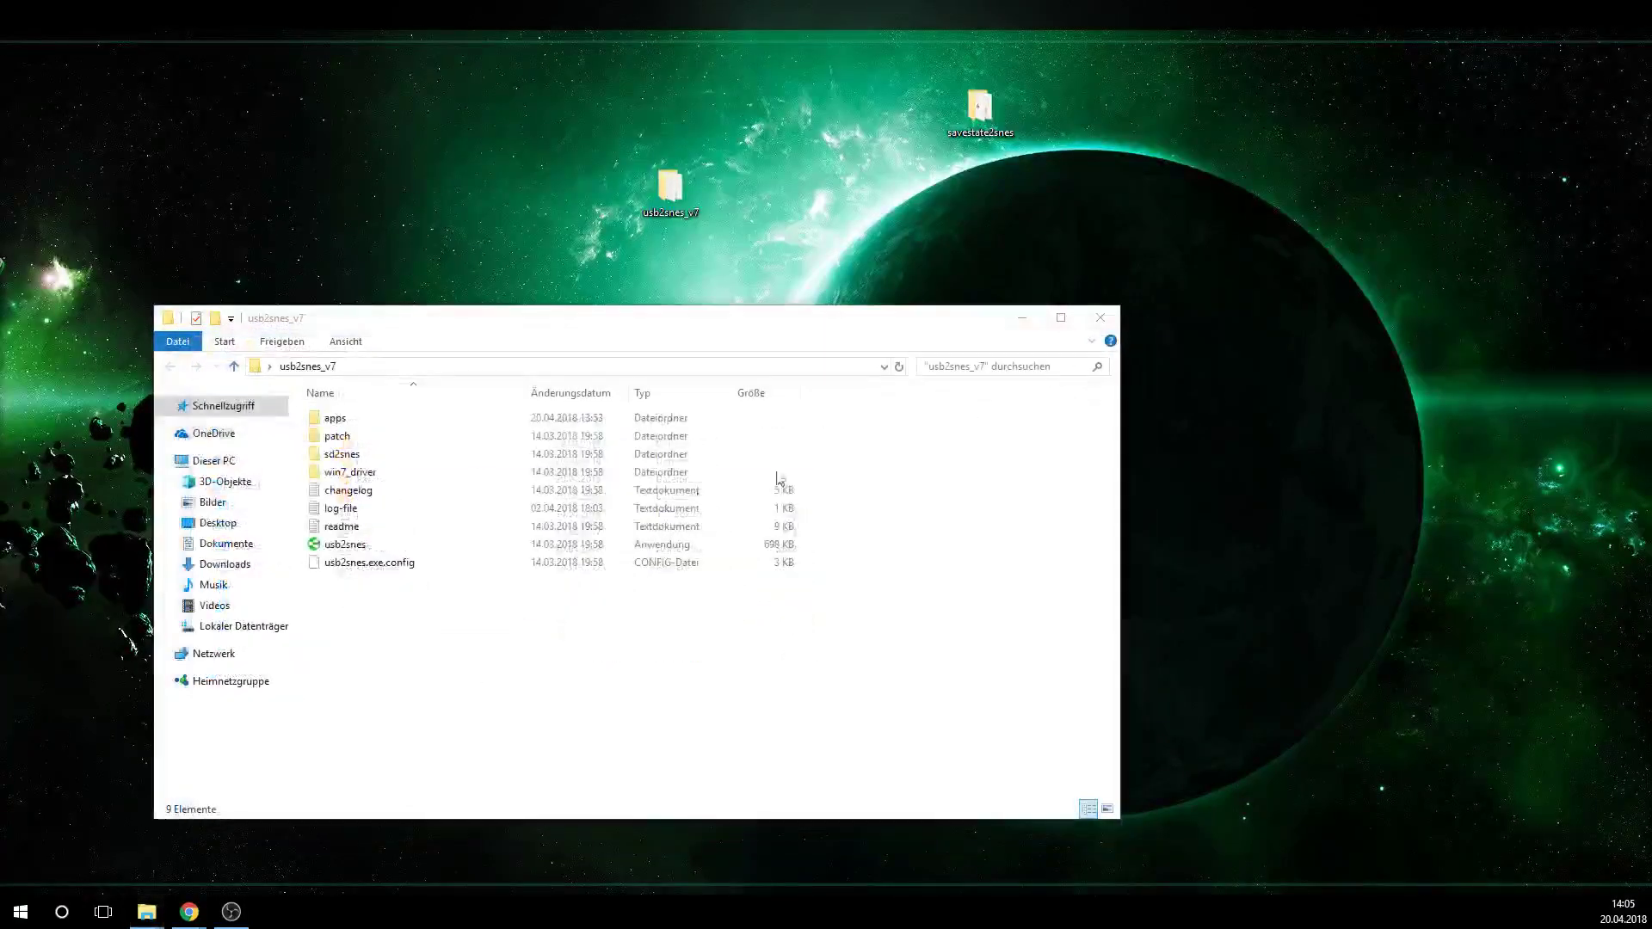
pyautogui.doubleClick(353, 420)
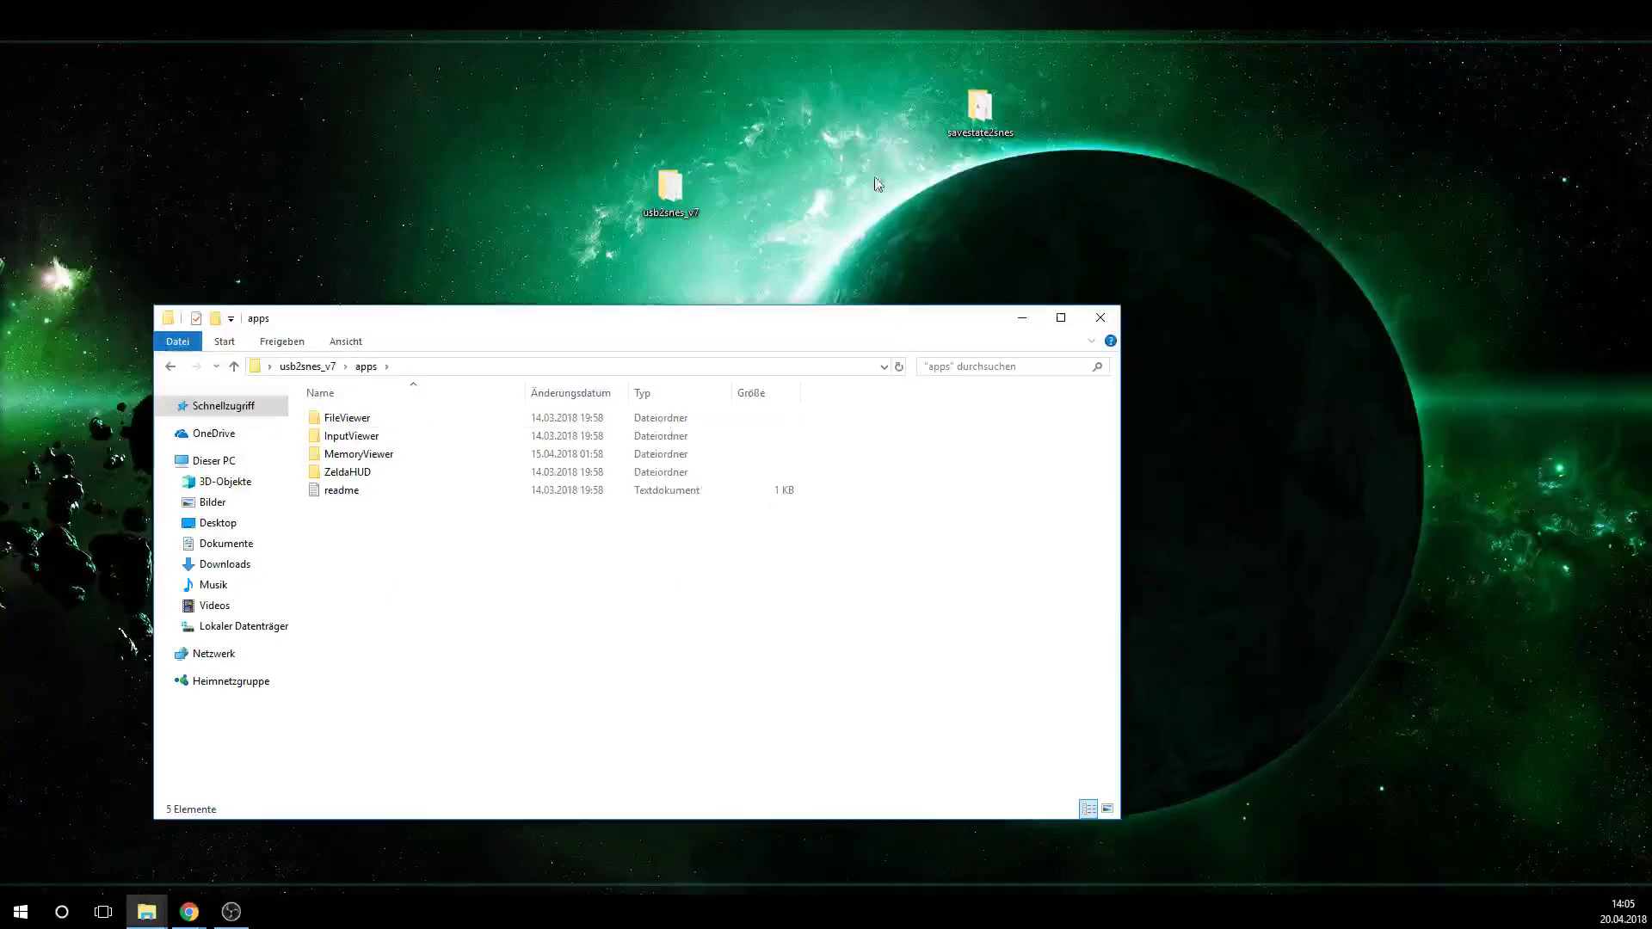
pyautogui.moveTo(667, 600); pyautogui.dragTo(490, 598)
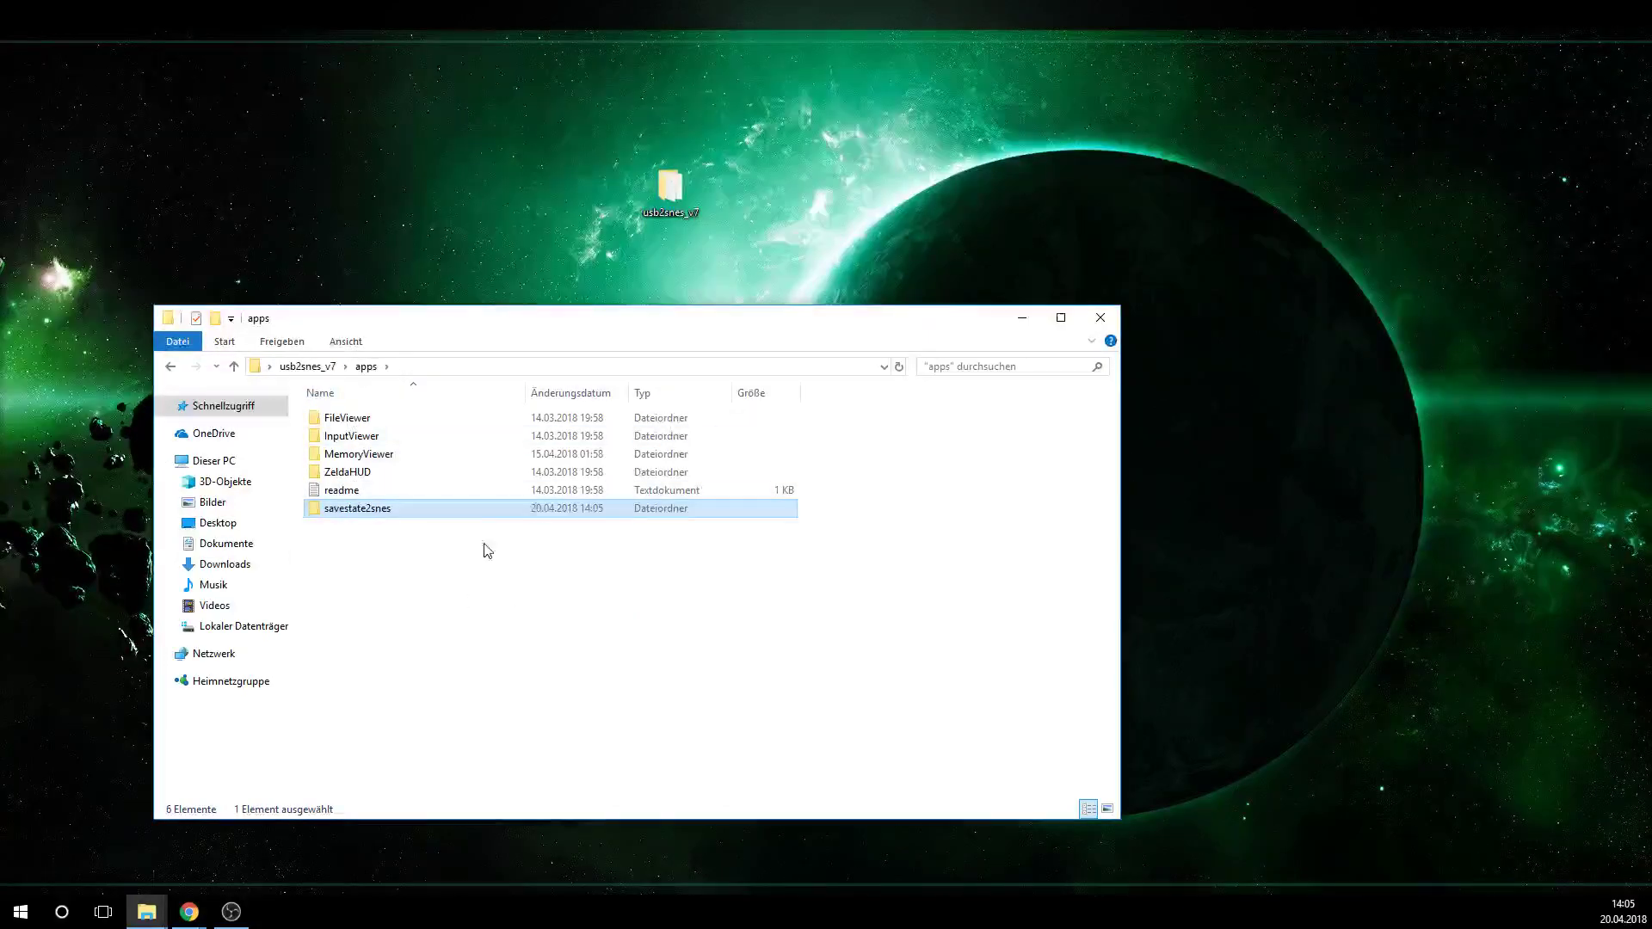
pyautogui.click(307, 367)
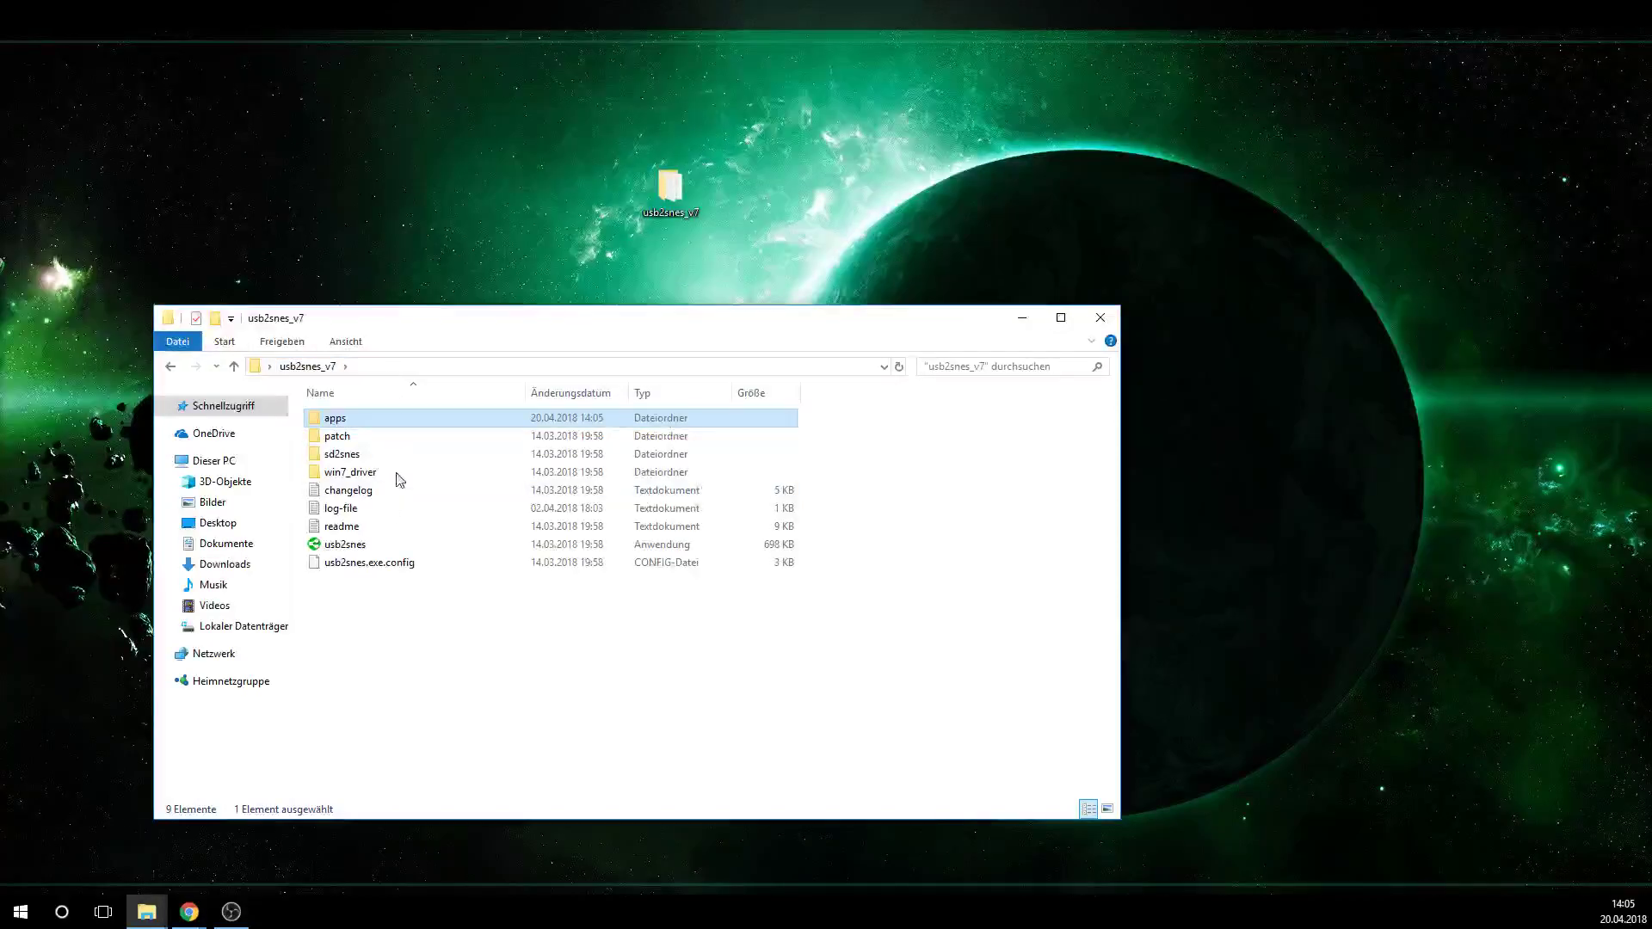
# Launch usb2snes.exe from the usb2snes_v7 folder
pyautogui.doubleClick(372, 550)
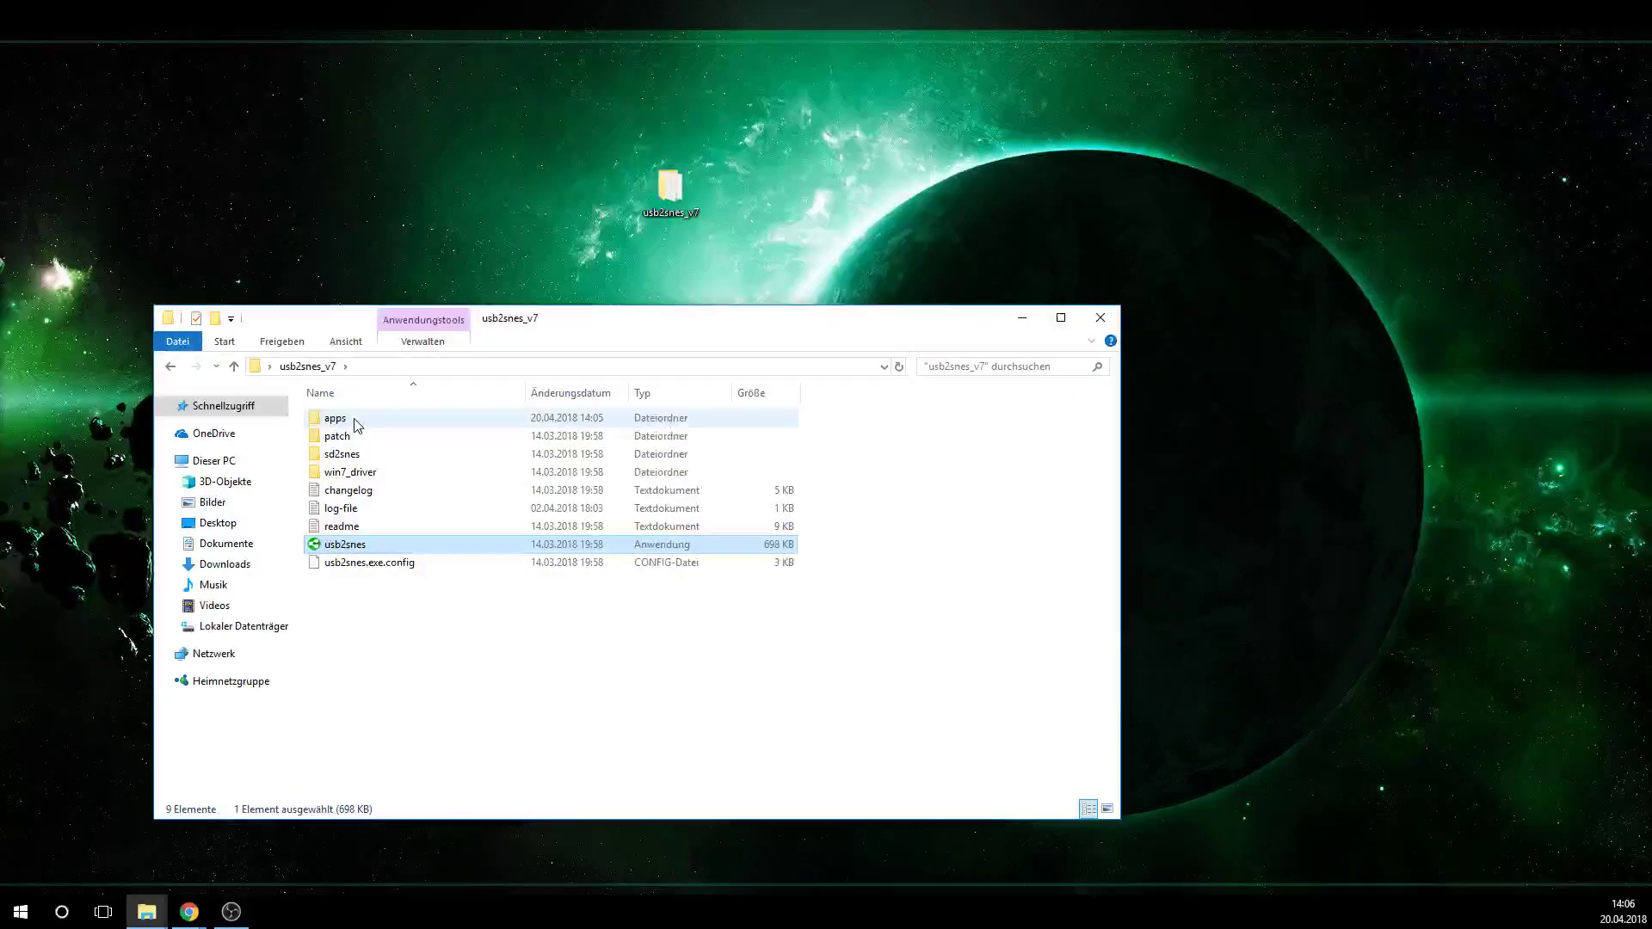
pyautogui.moveTo(357, 425)
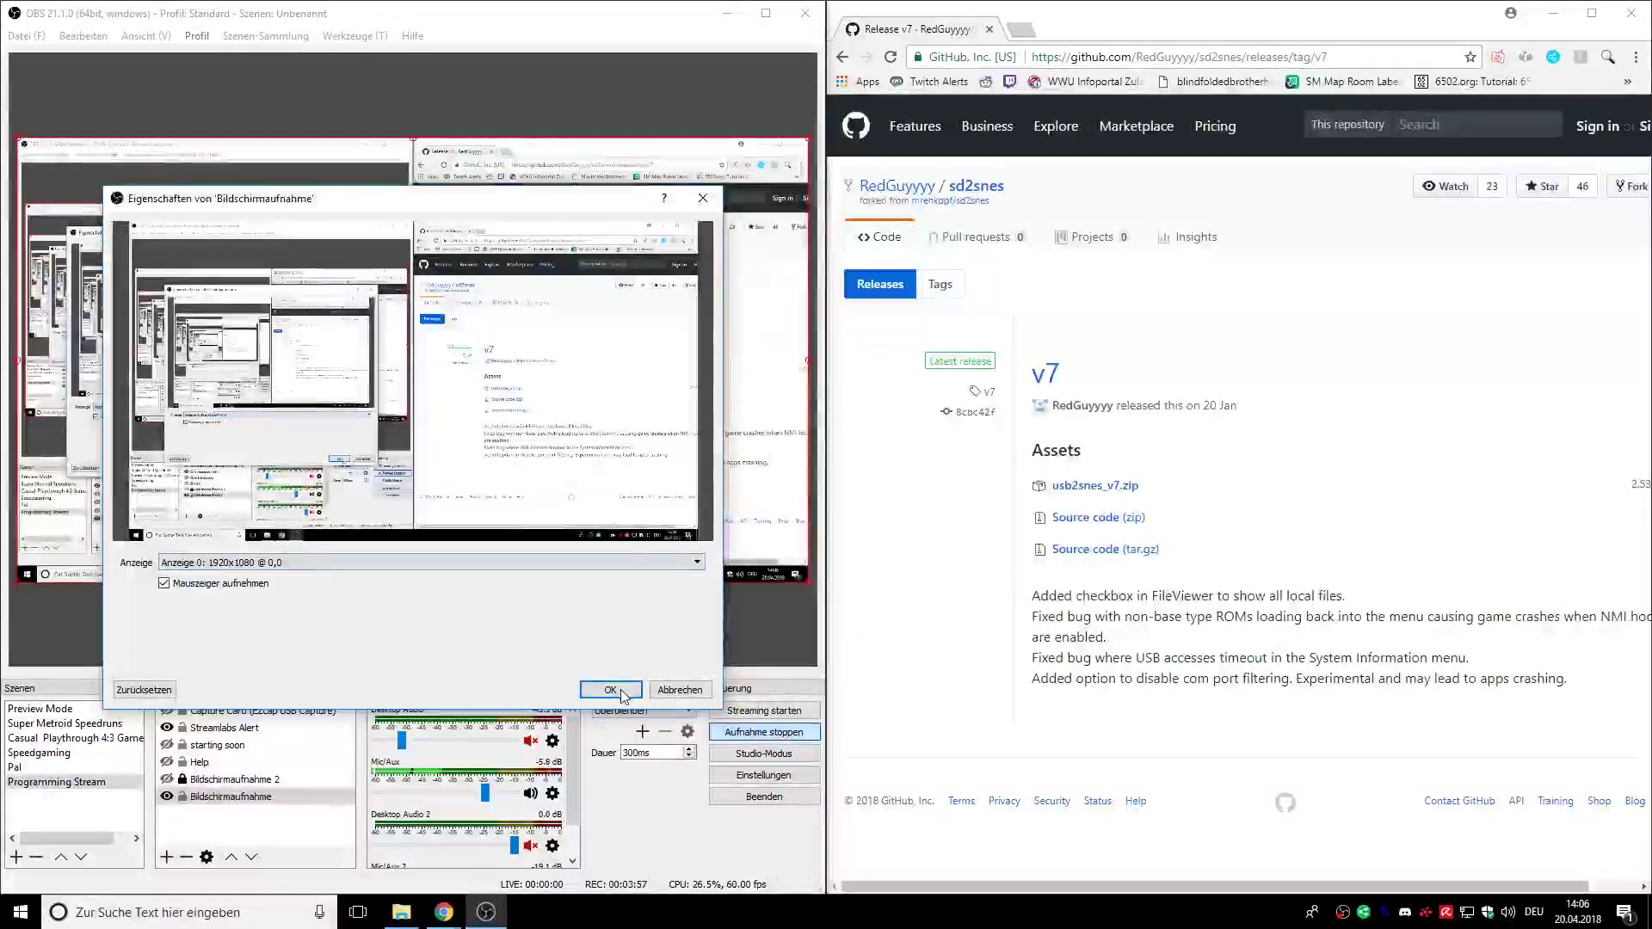
# Try launching the savestate2snes client from the usb2snes tray menu and dismiss the resulting error
pyautogui.click(612, 687)
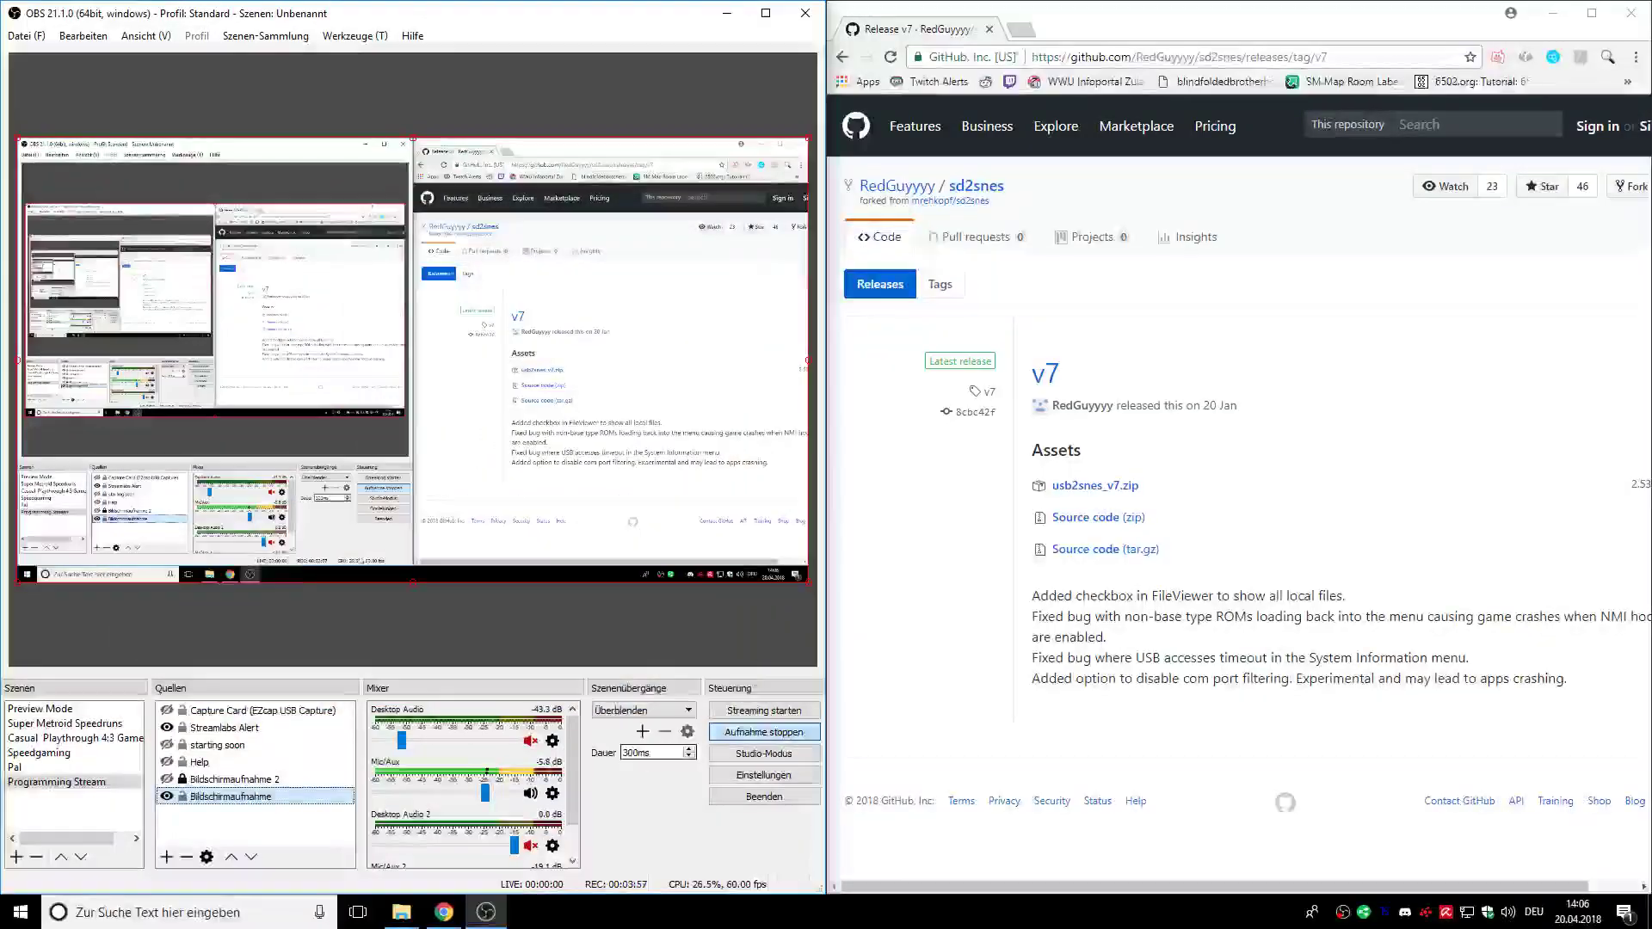
pyautogui.rightClick(1364, 917)
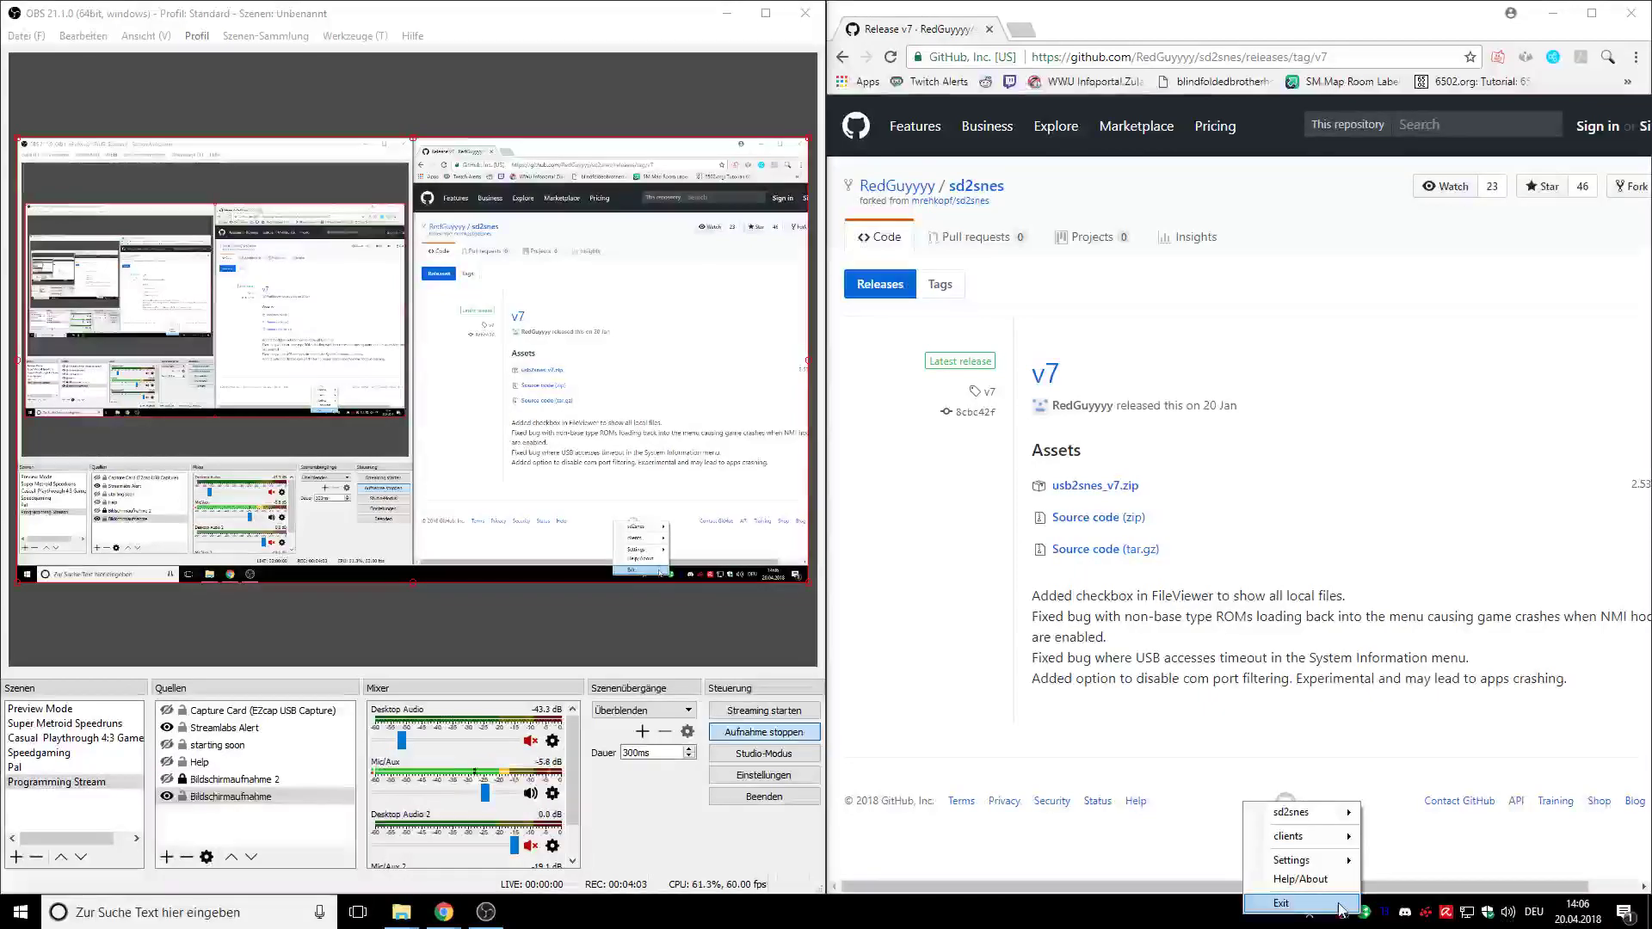
pyautogui.moveTo(1316, 839)
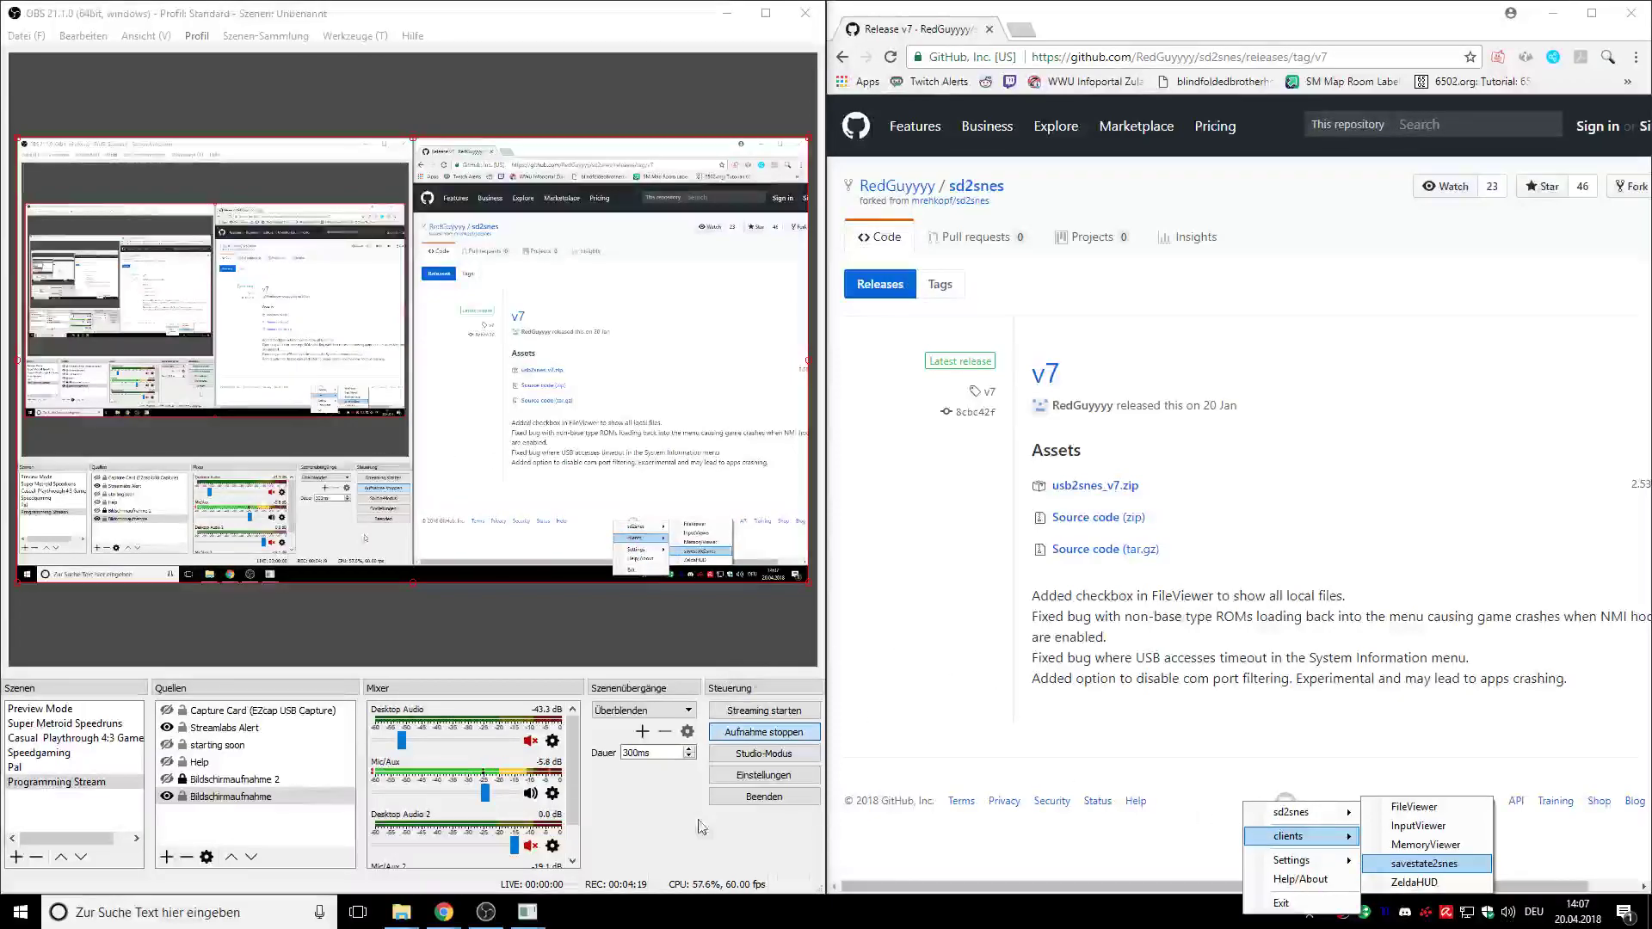
pyautogui.click(1351, 873)
pyautogui.click(1307, 827)
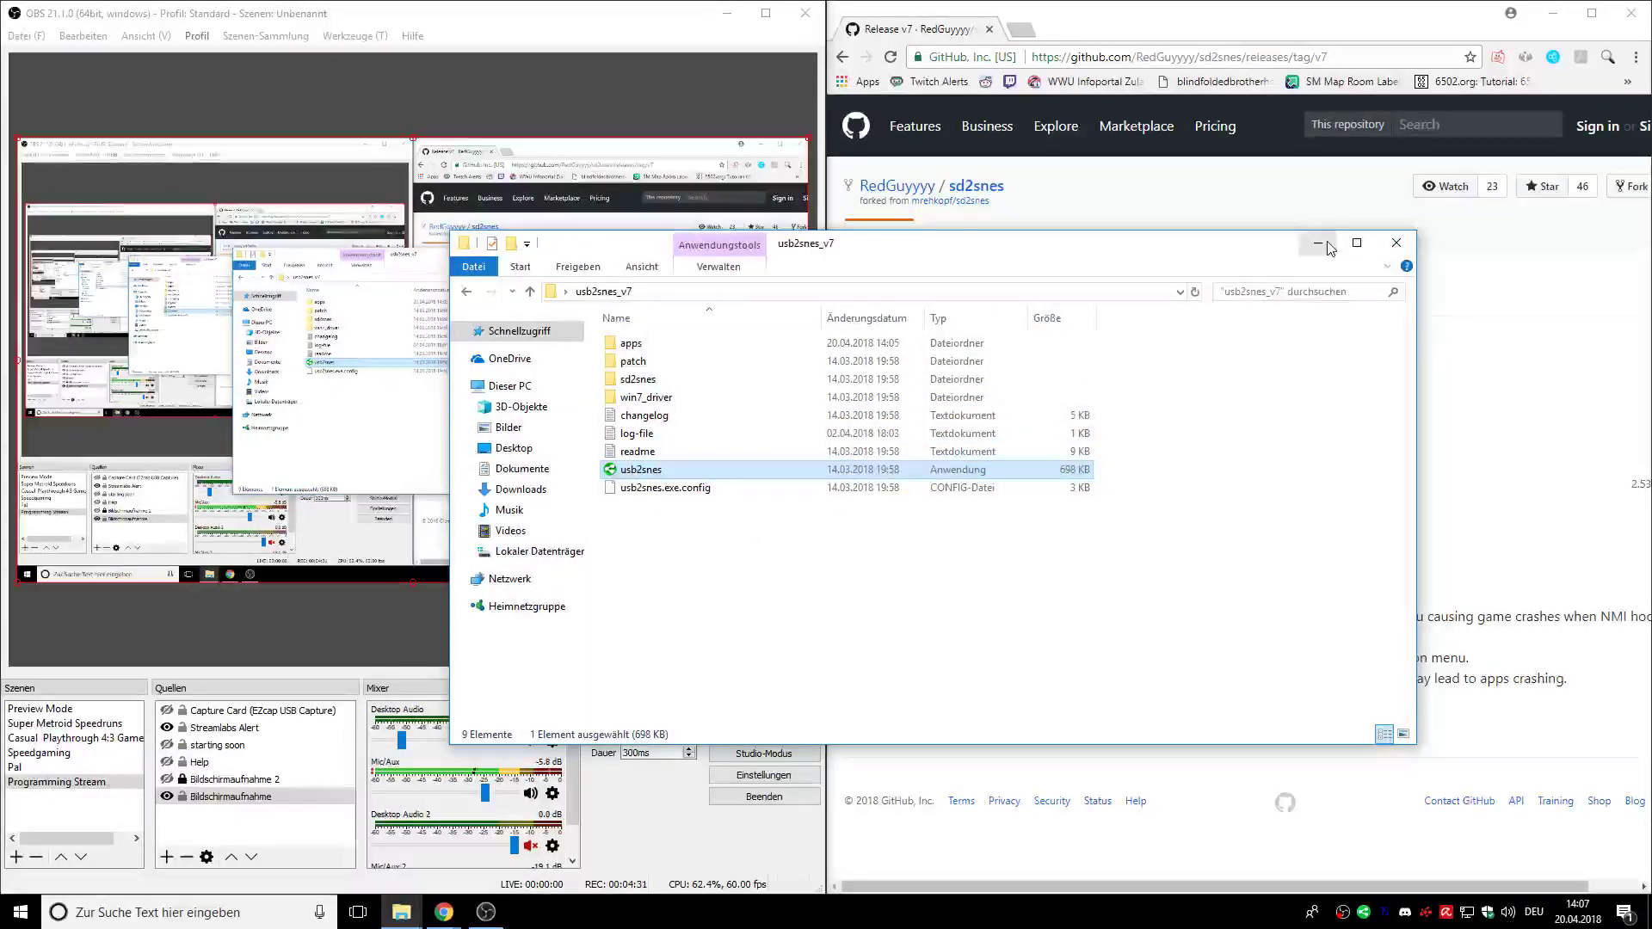
# Close the usb2snes_v7 window and launch savestate2snes from the usb2snes tray menu's clients list
pyautogui.click(1396, 246)
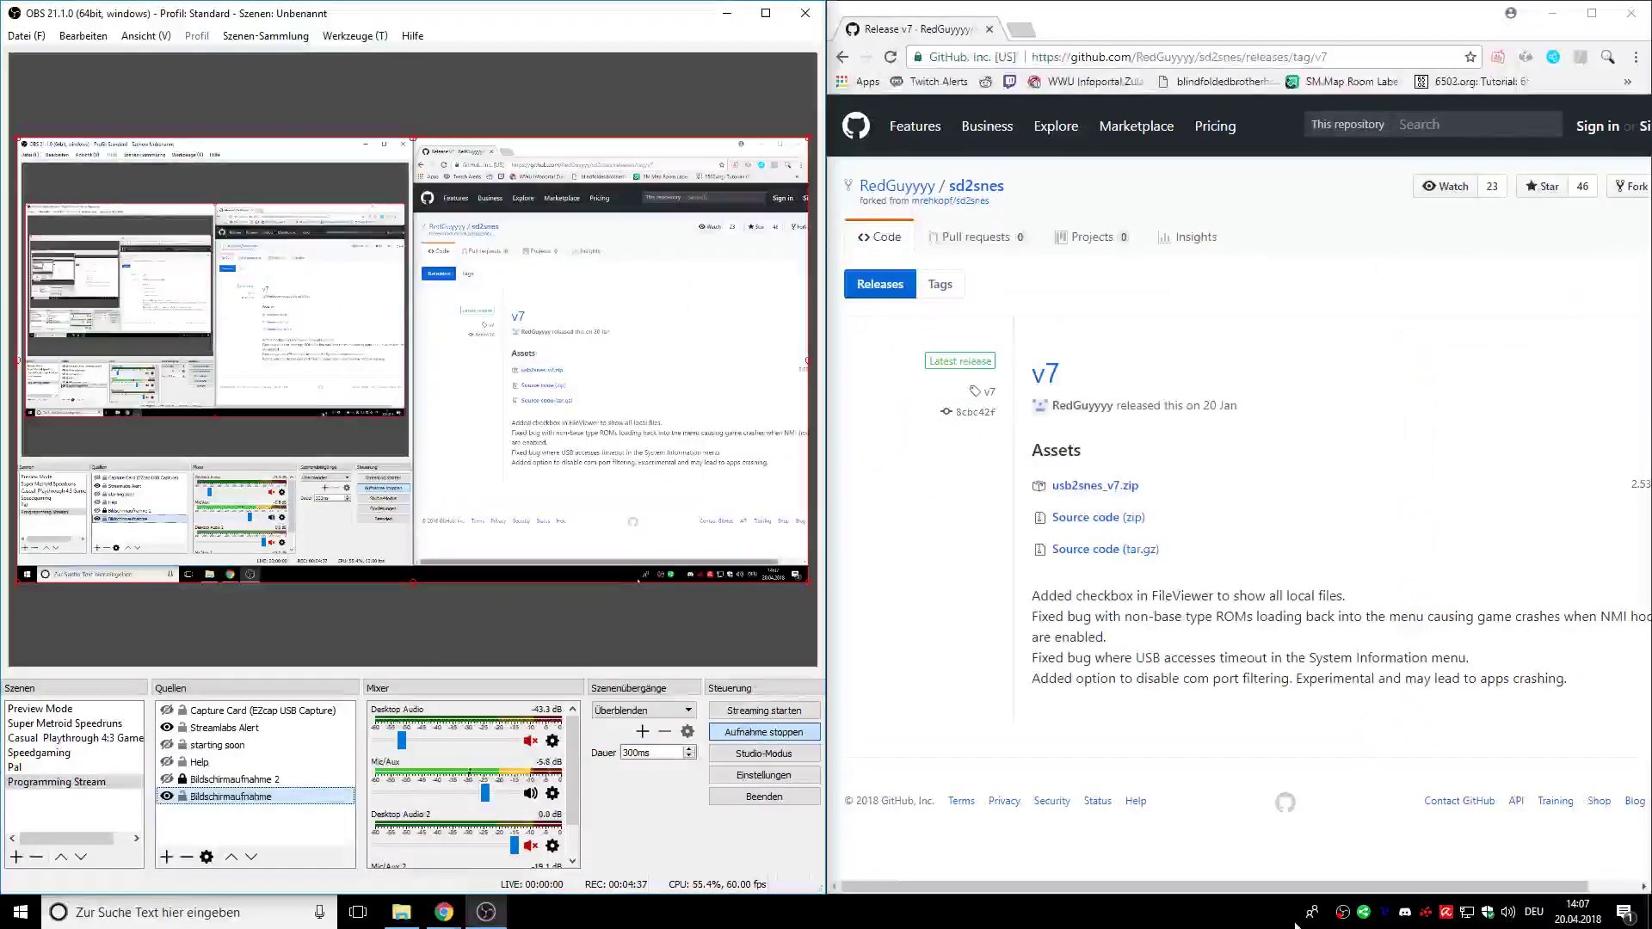
pyautogui.rightClick(1359, 913)
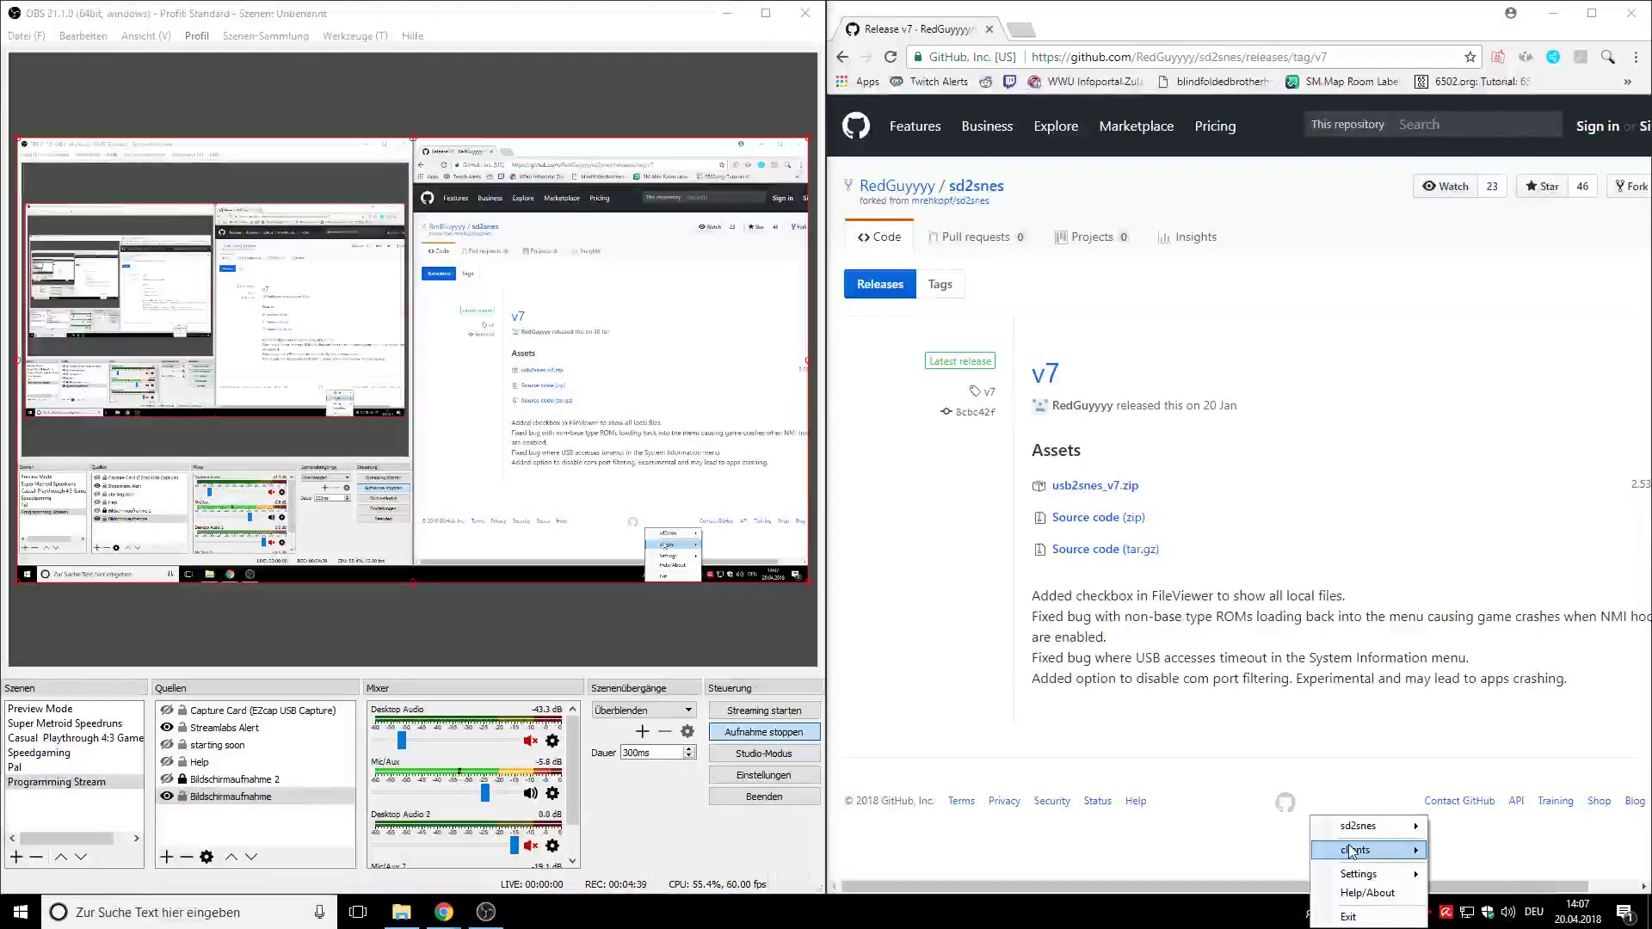
pyautogui.moveTo(1368, 850)
pyautogui.click(1511, 846)
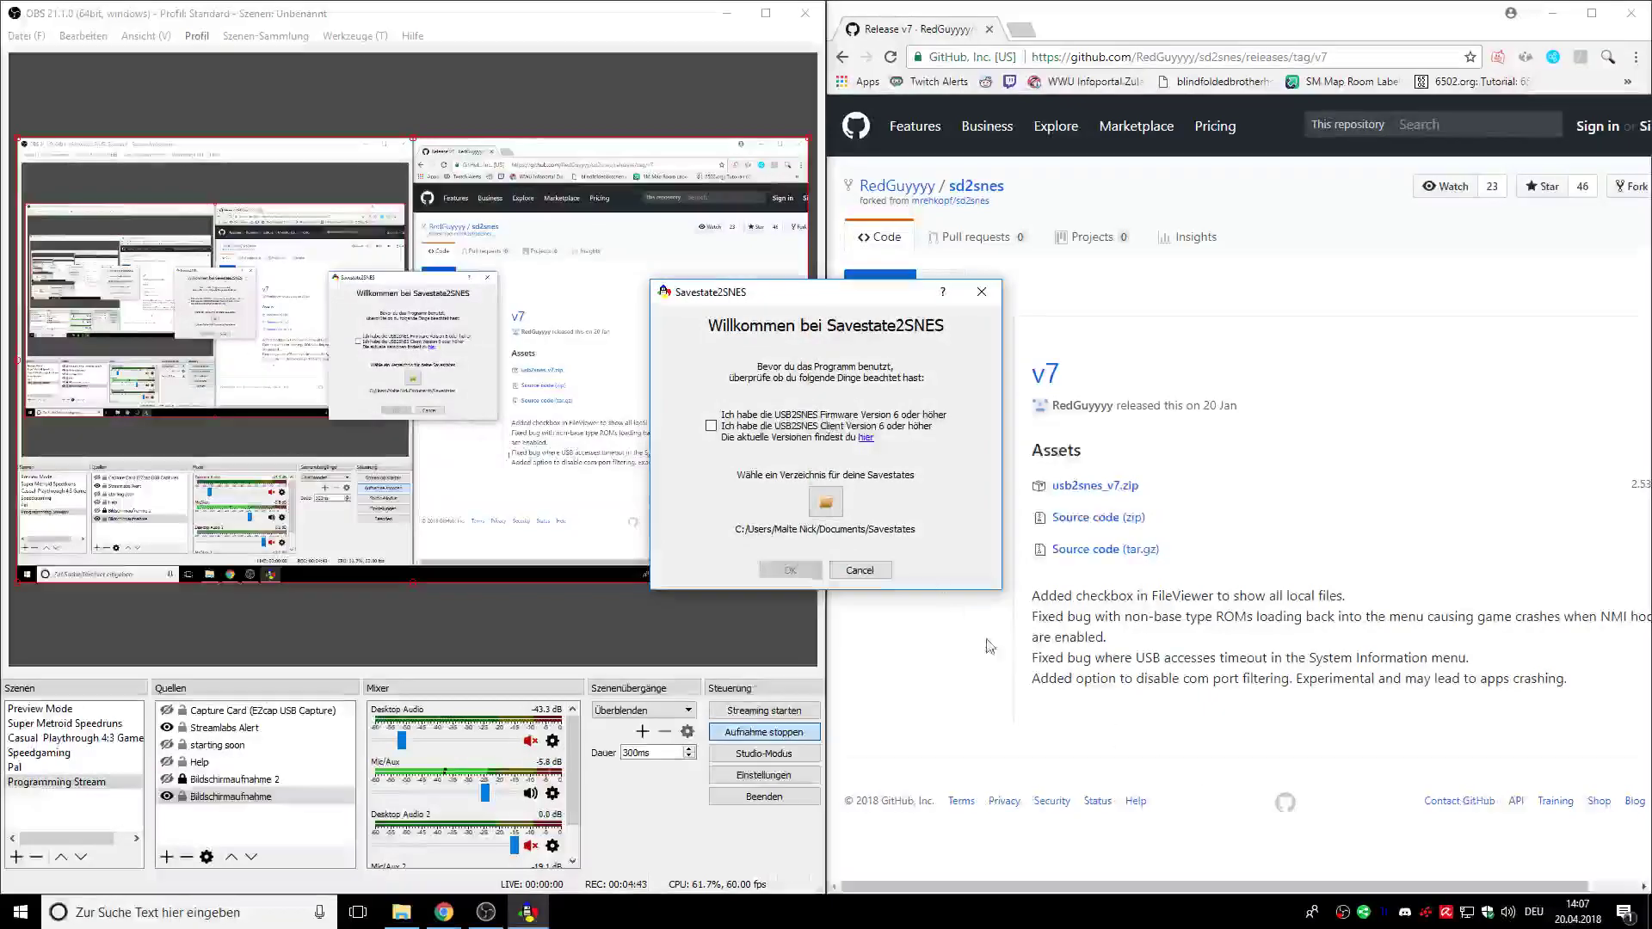
# Switch the screen capture source to the display showing the welcome dialog
pyautogui.press('Escape')
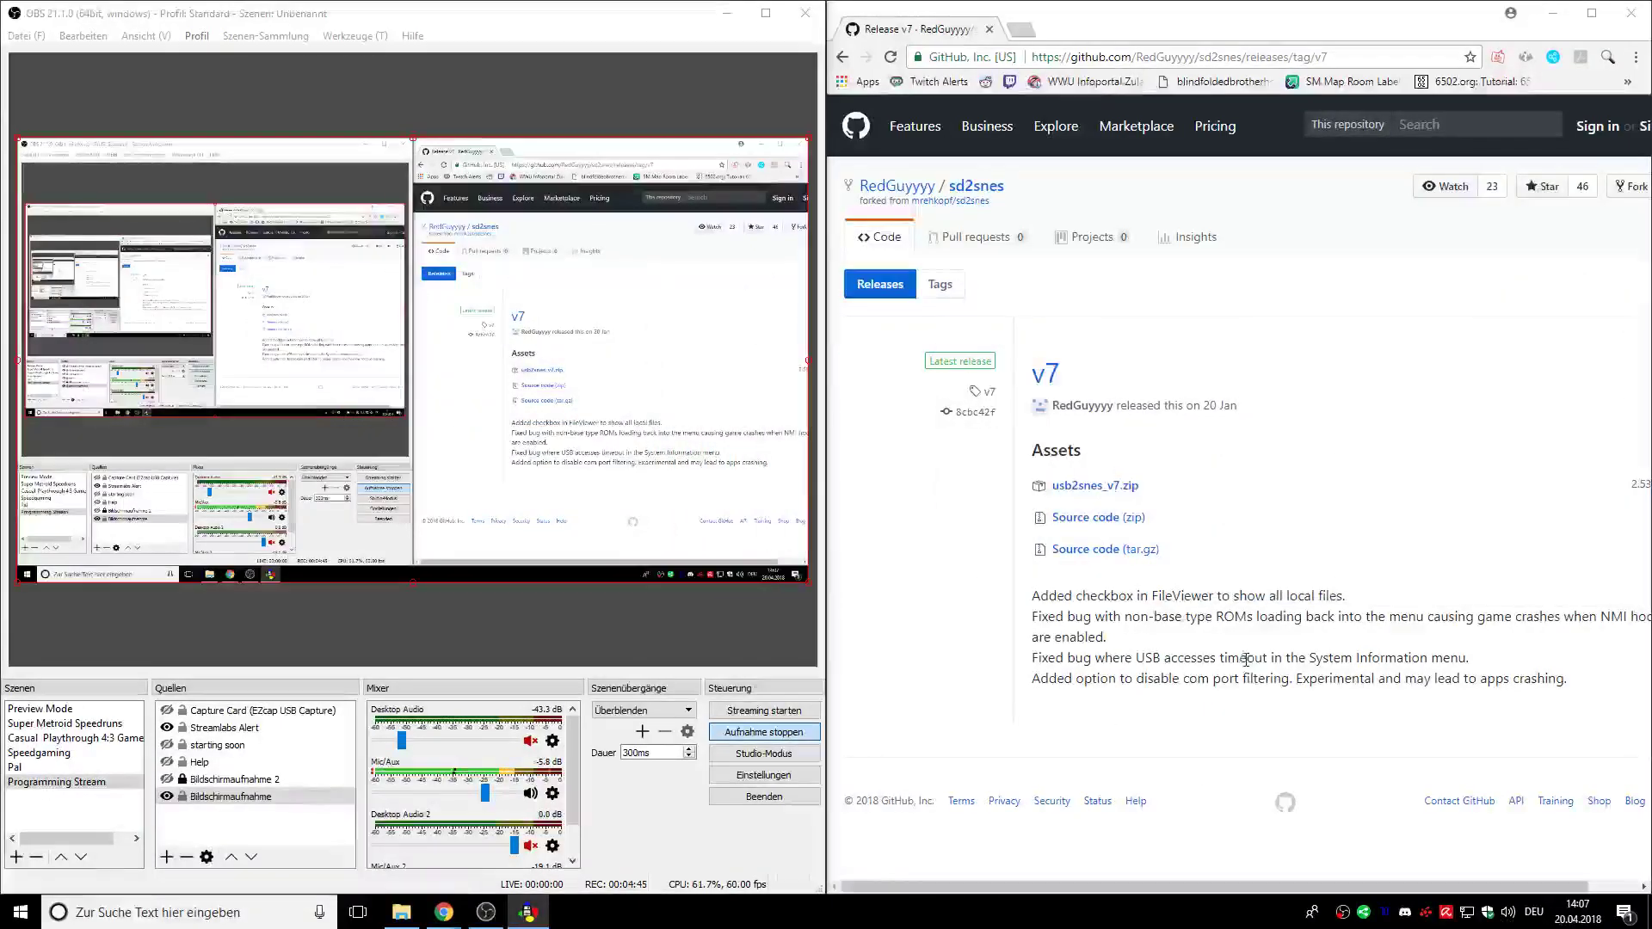
pyautogui.rightClick(185, 795)
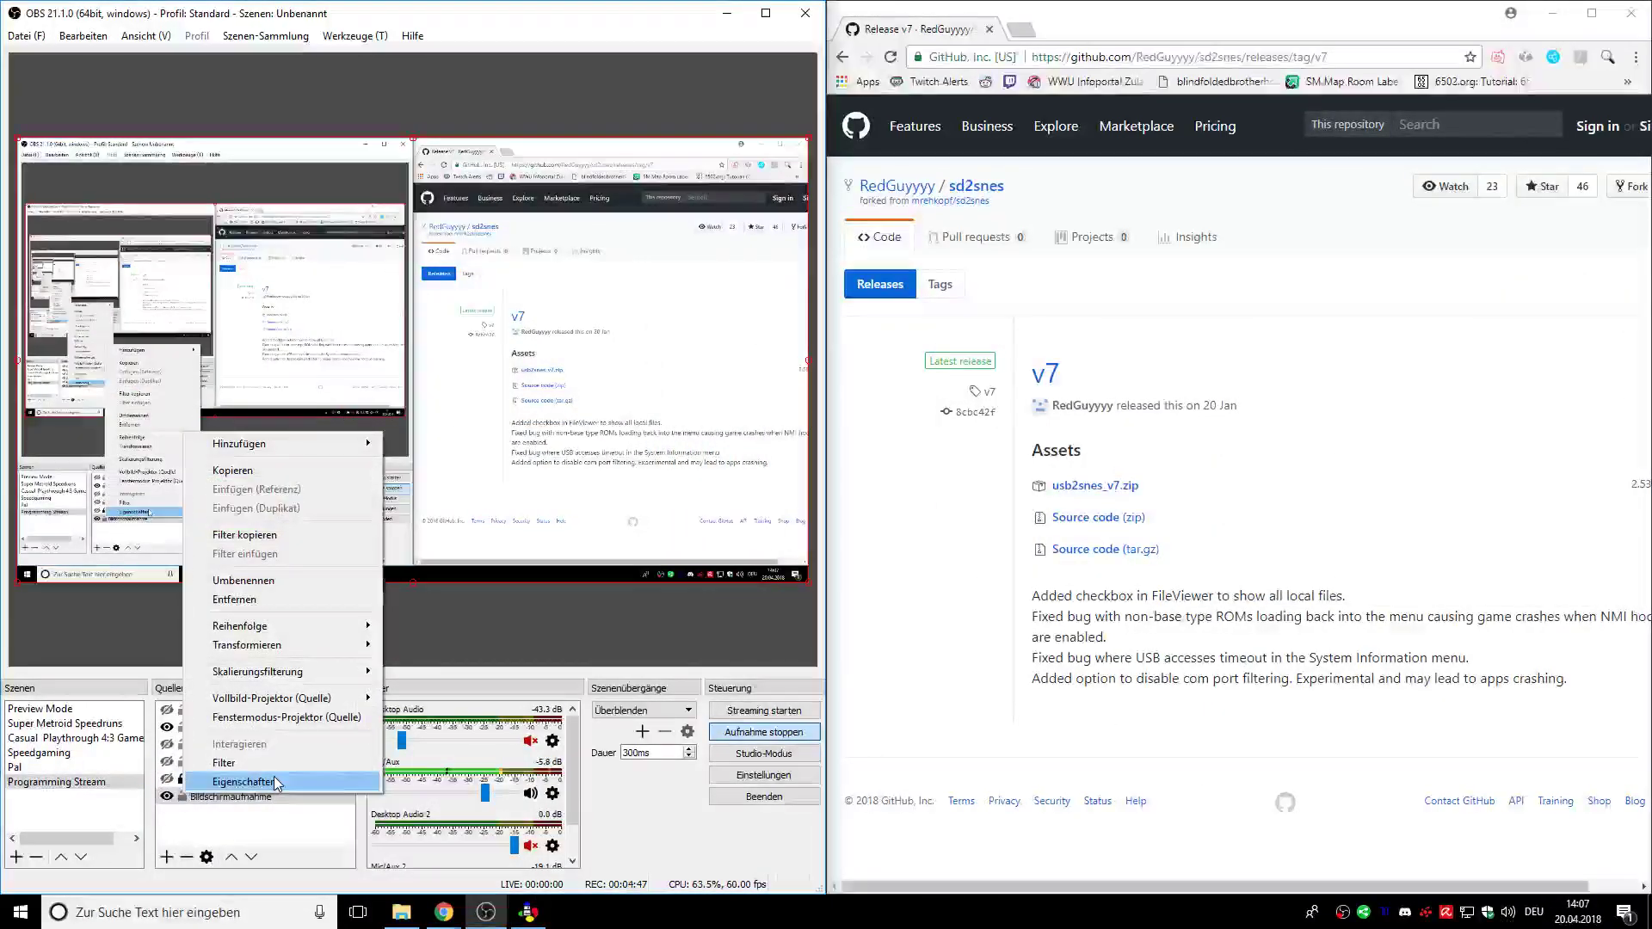
pyautogui.click(275, 781)
pyautogui.click(263, 562)
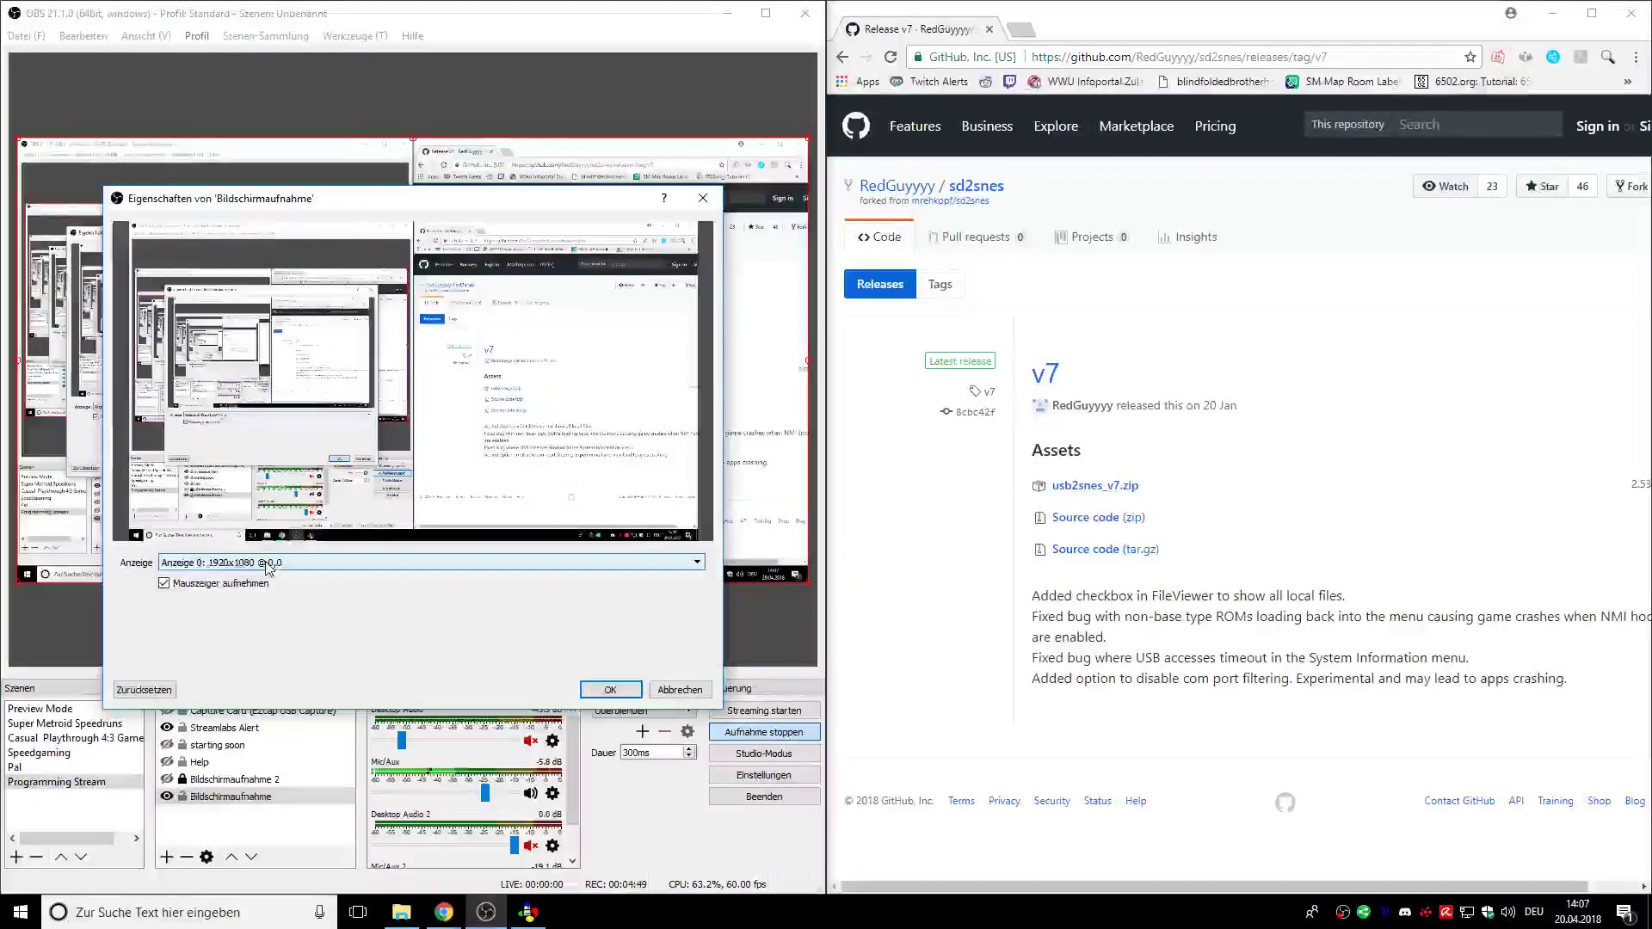
pyautogui.click(258, 588)
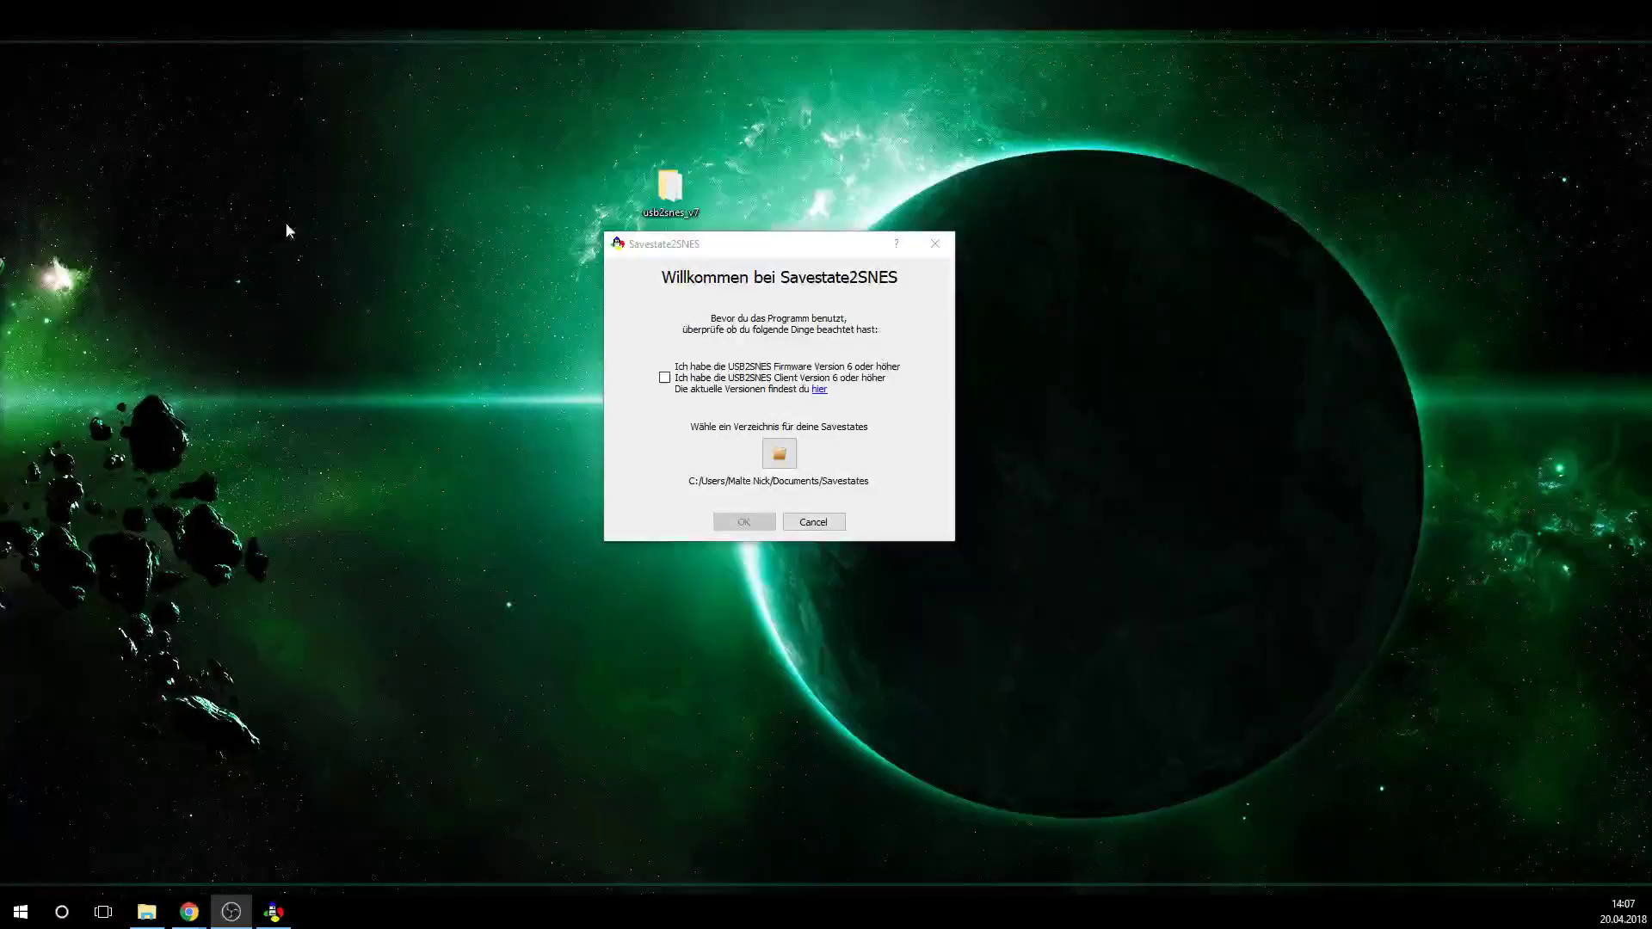
# Tick the USB2SNES firmware and client version 6 or higher confirmation in the welcome dialog
pyautogui.moveTo(801, 244); pyautogui.dragTo(874, 220)
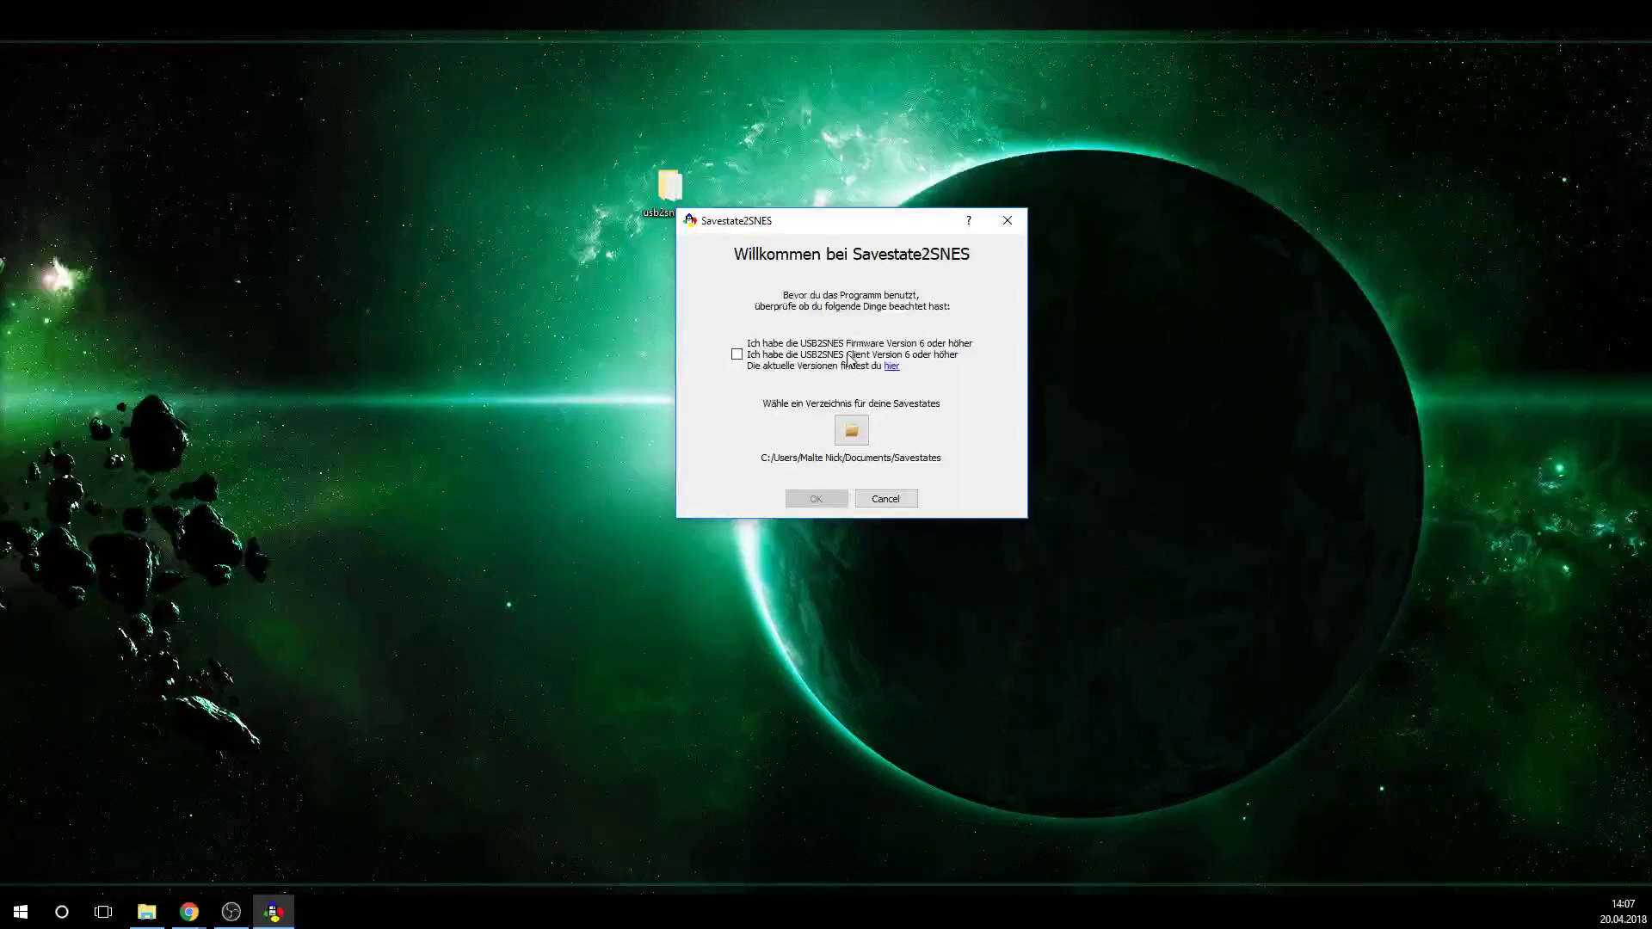
pyautogui.moveTo(800, 227); pyautogui.dragTo(756, 226)
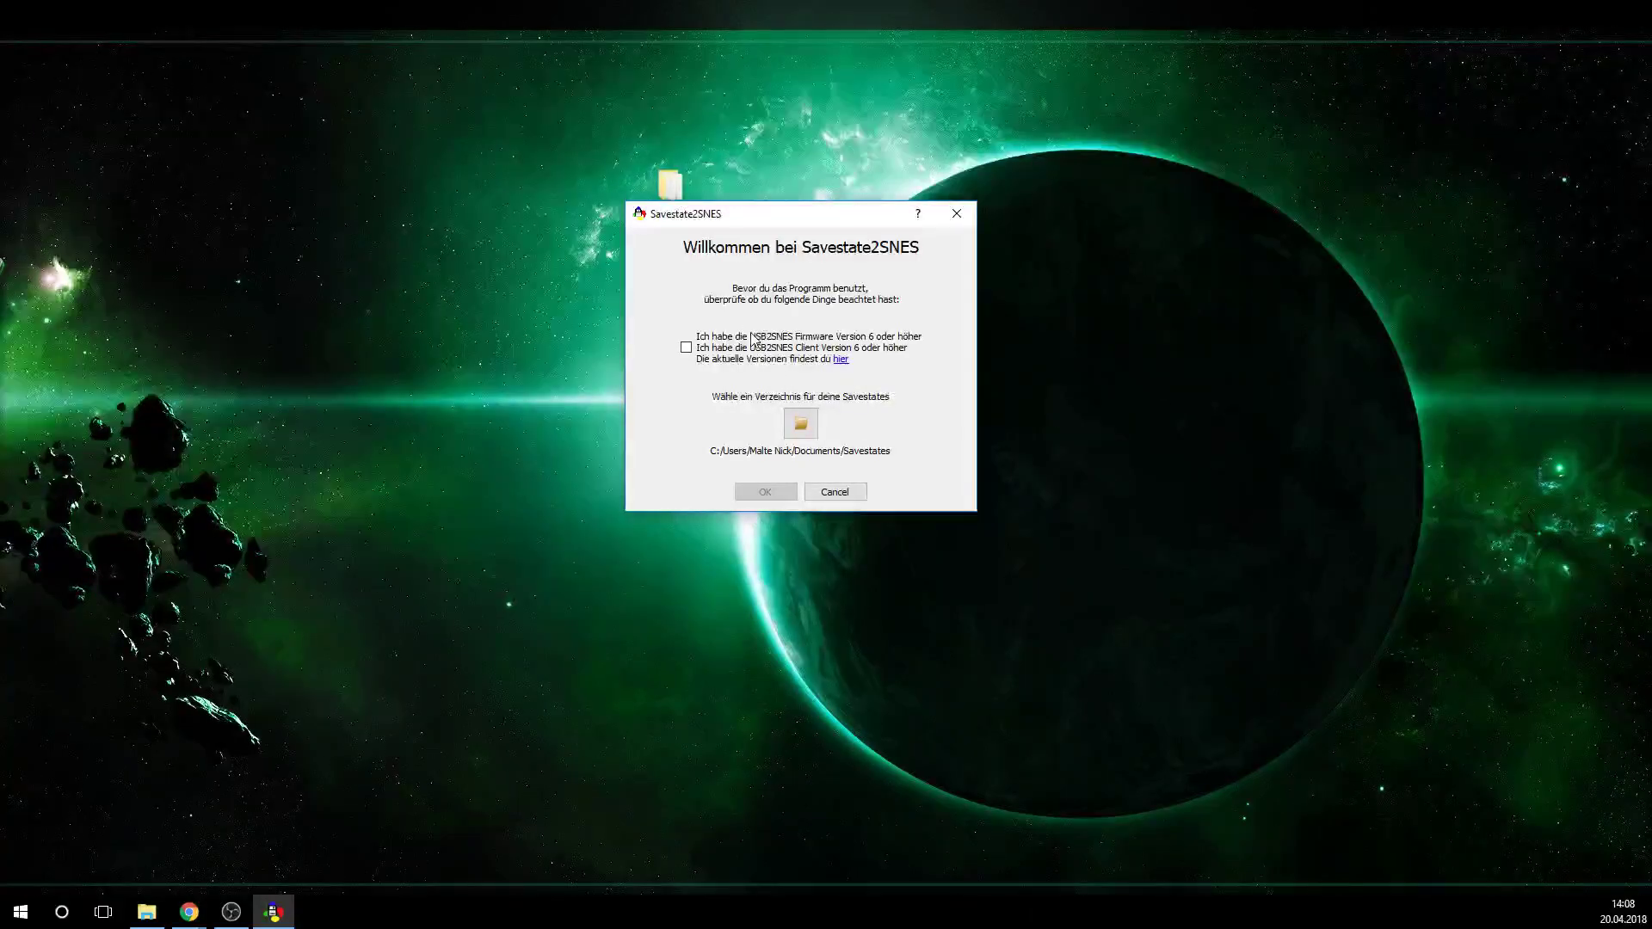
pyautogui.click(687, 351)
pyautogui.moveTo(791, 227); pyautogui.dragTo(1069, 156)
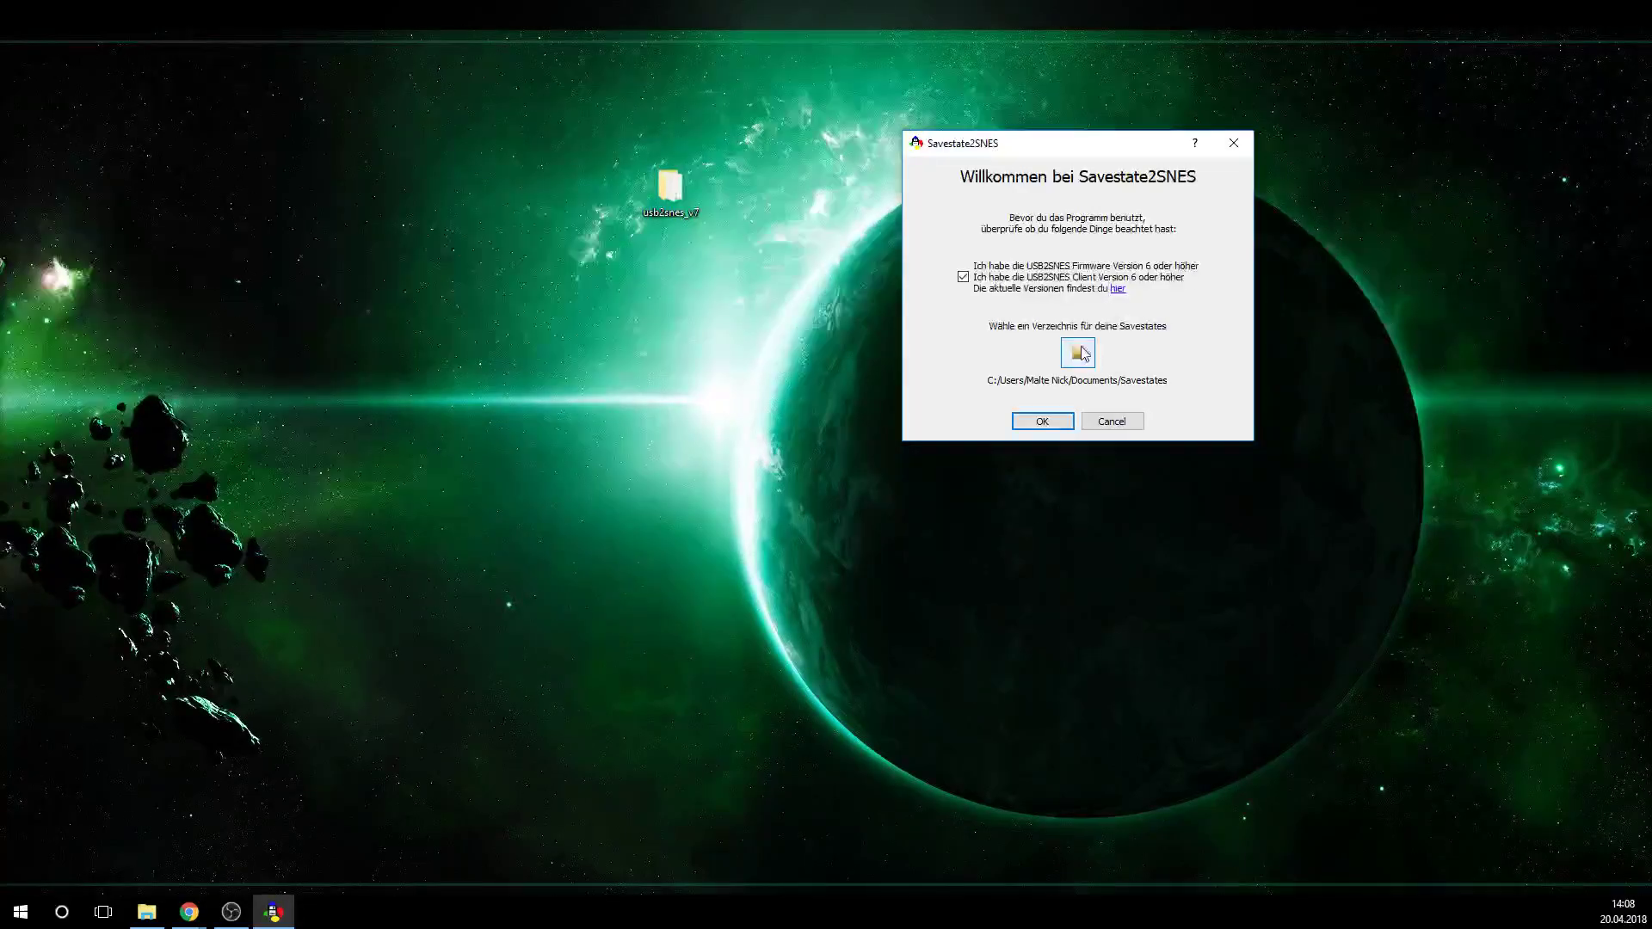
# Open the savestate folder picker and browse to Desktop\usb2snes_v7
pyautogui.click(1081, 354)
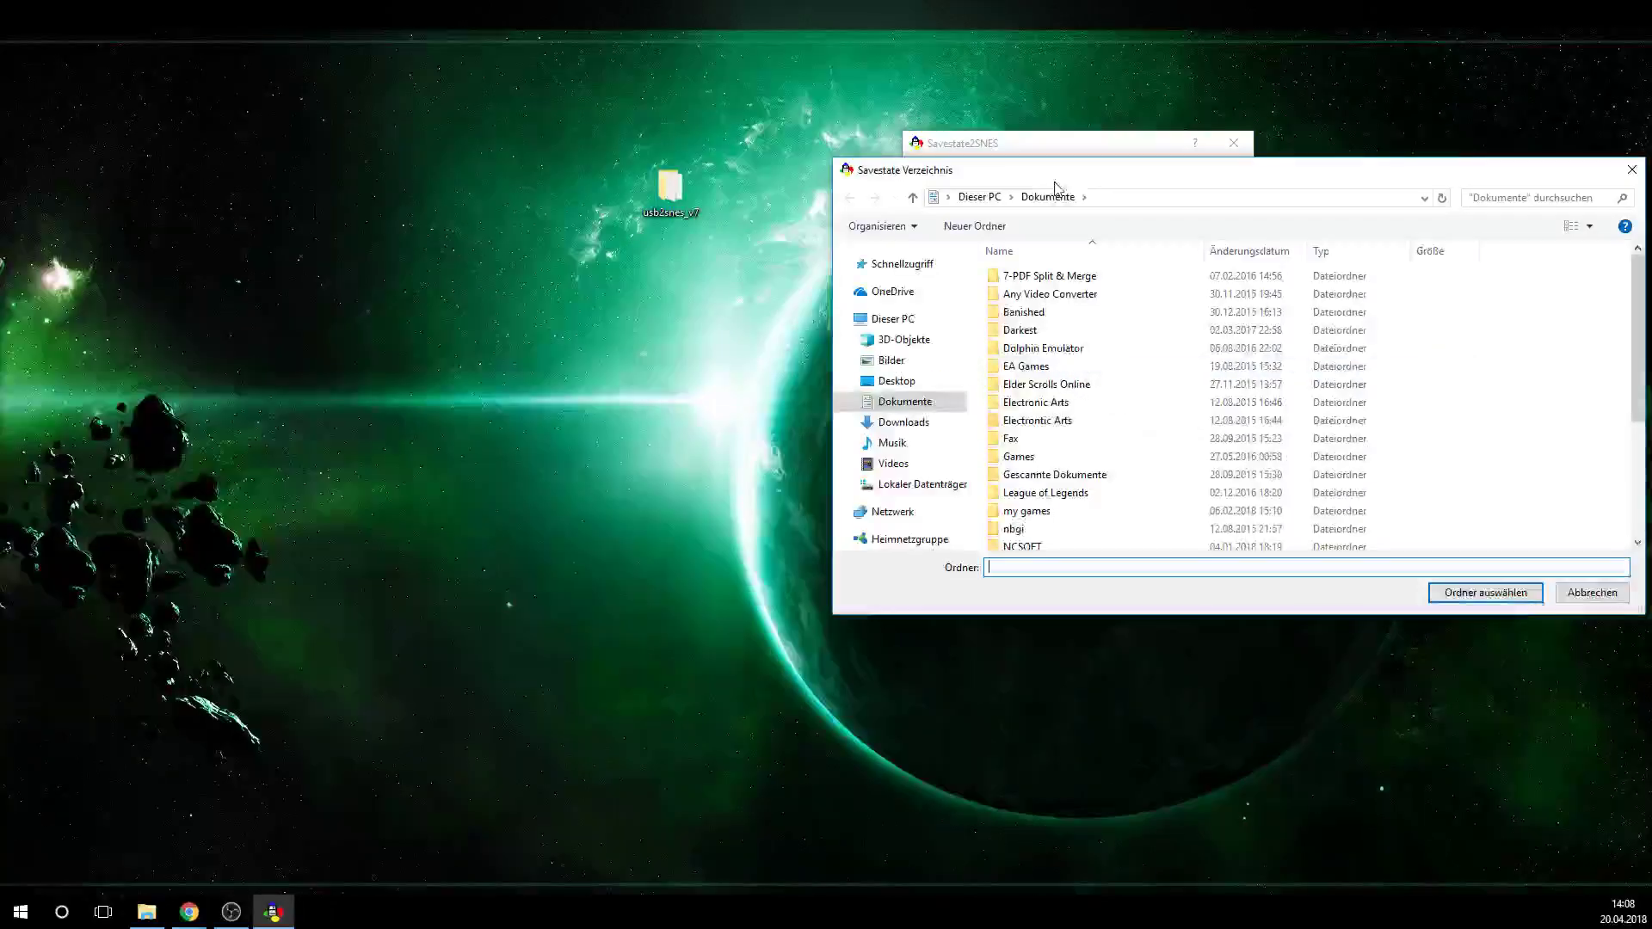
pyautogui.moveTo(1061, 172); pyautogui.dragTo(918, 144)
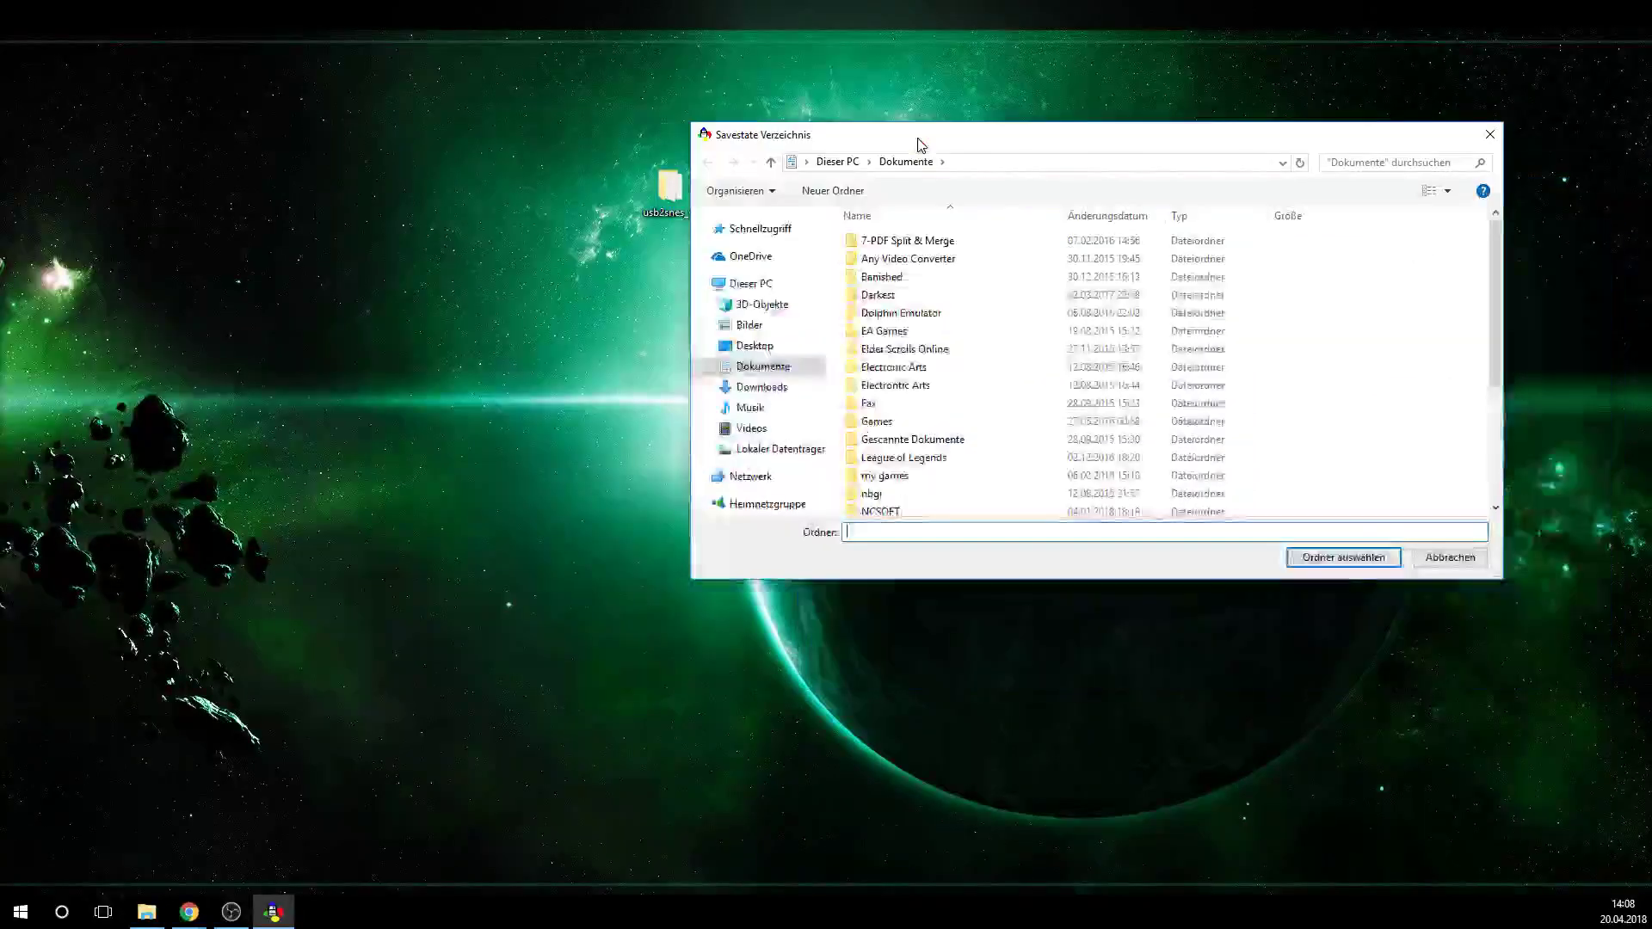
pyautogui.click(739, 346)
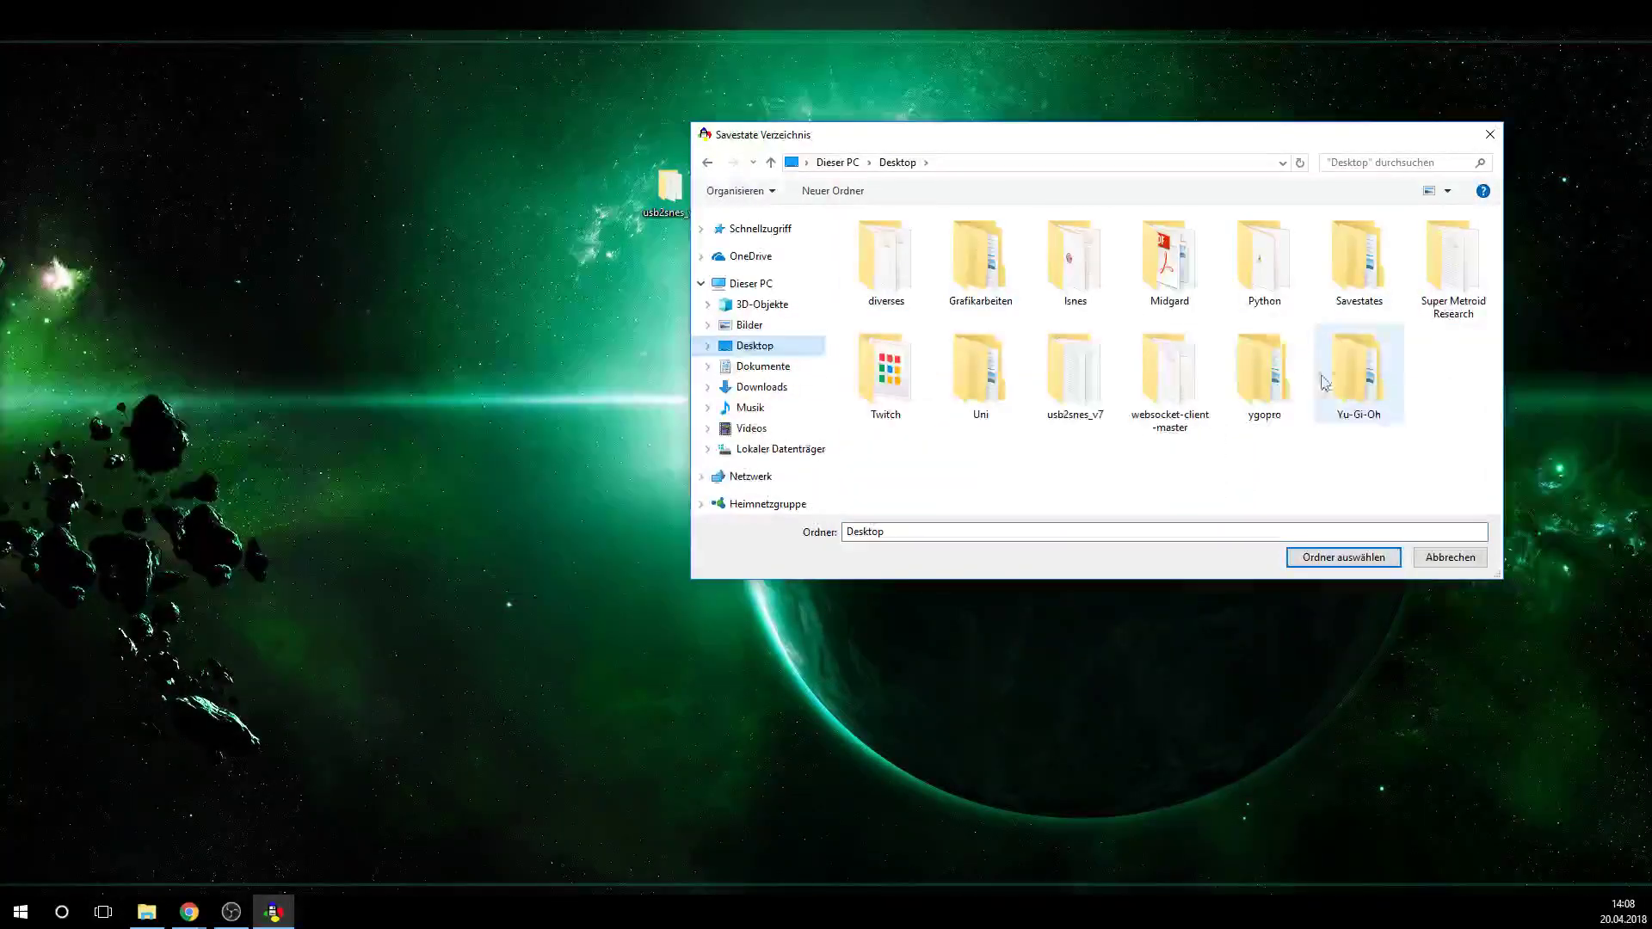
pyautogui.doubleClick(1074, 369)
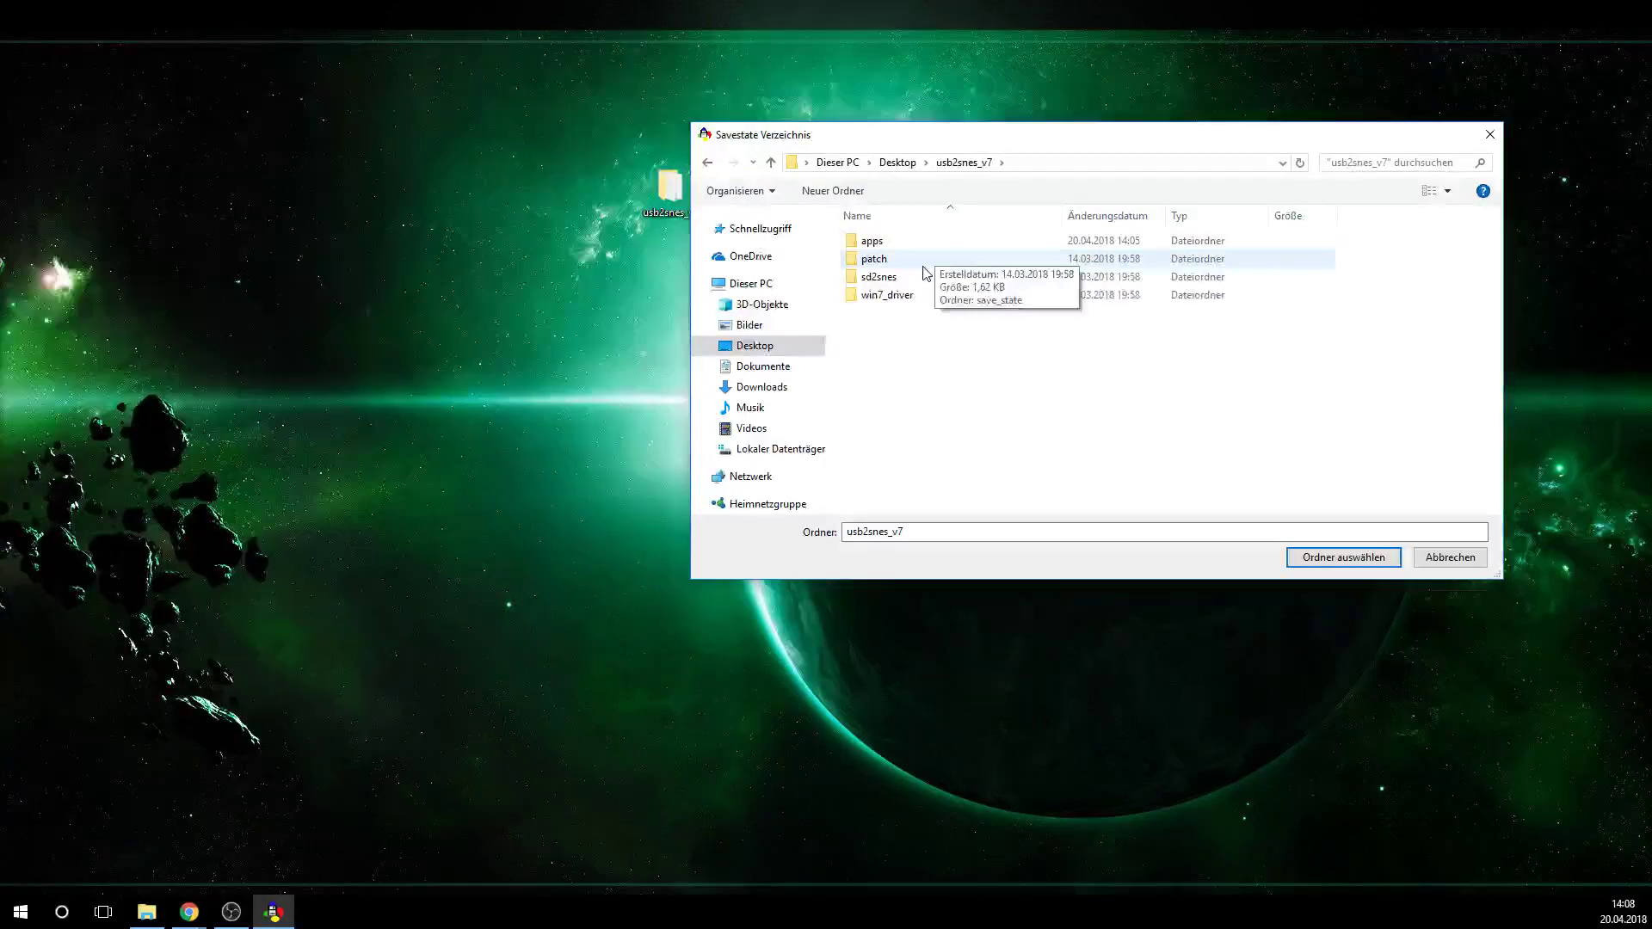
# Create a new folder named Savestates there and select it as the savestate directory
pyautogui.rightClick(901, 377)
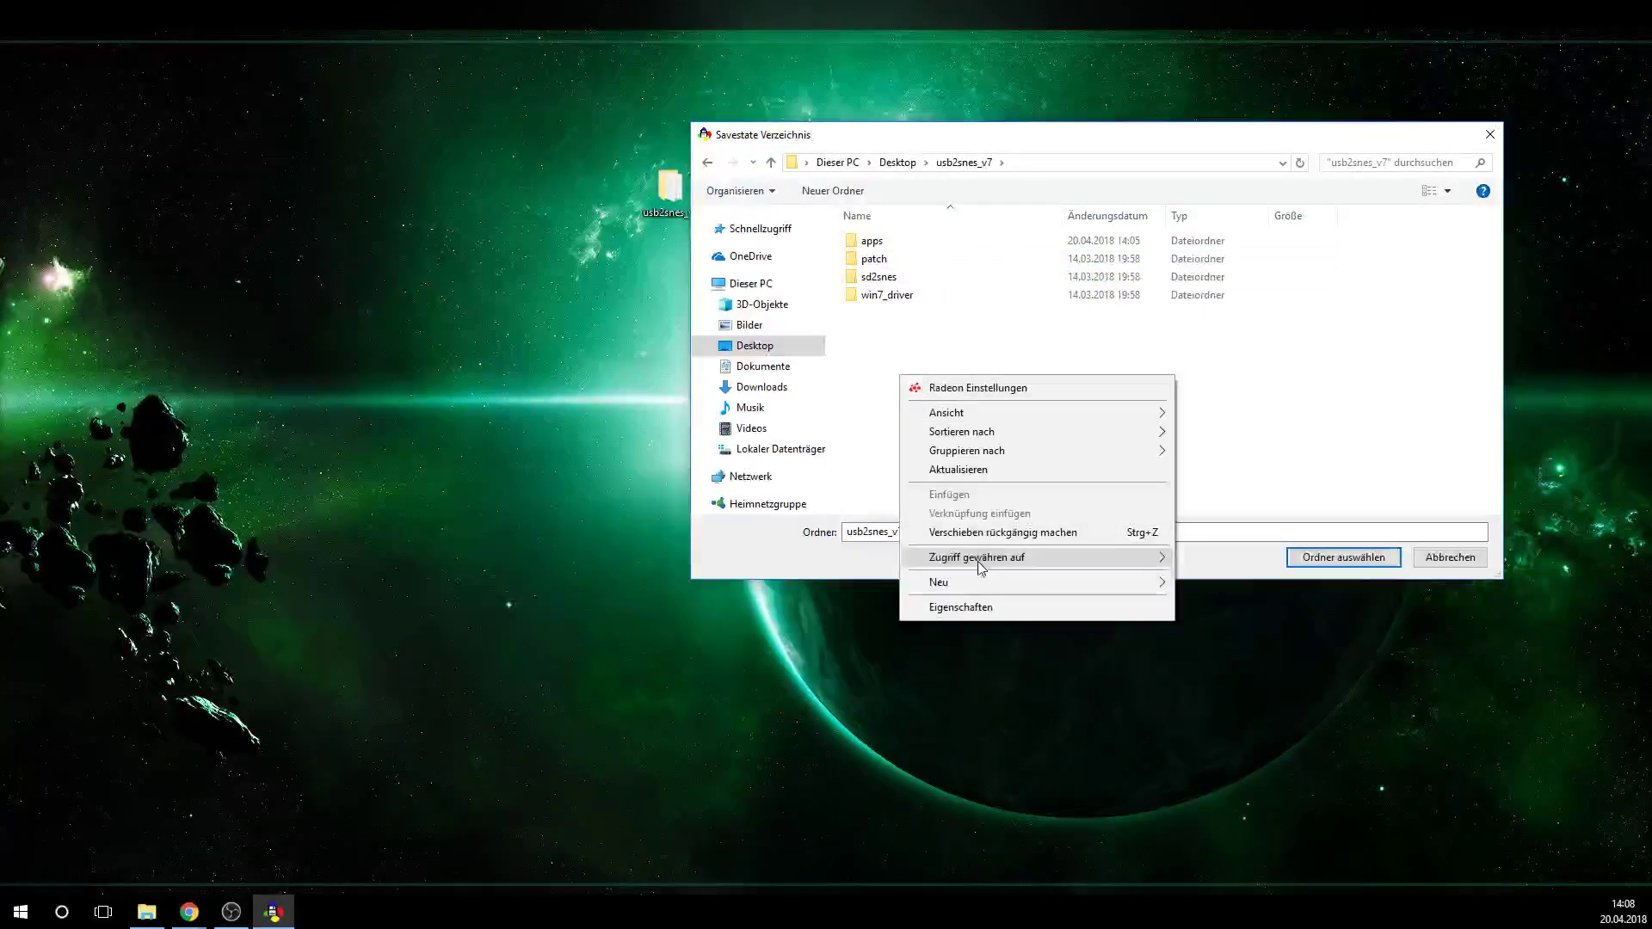
pyautogui.click(1194, 584)
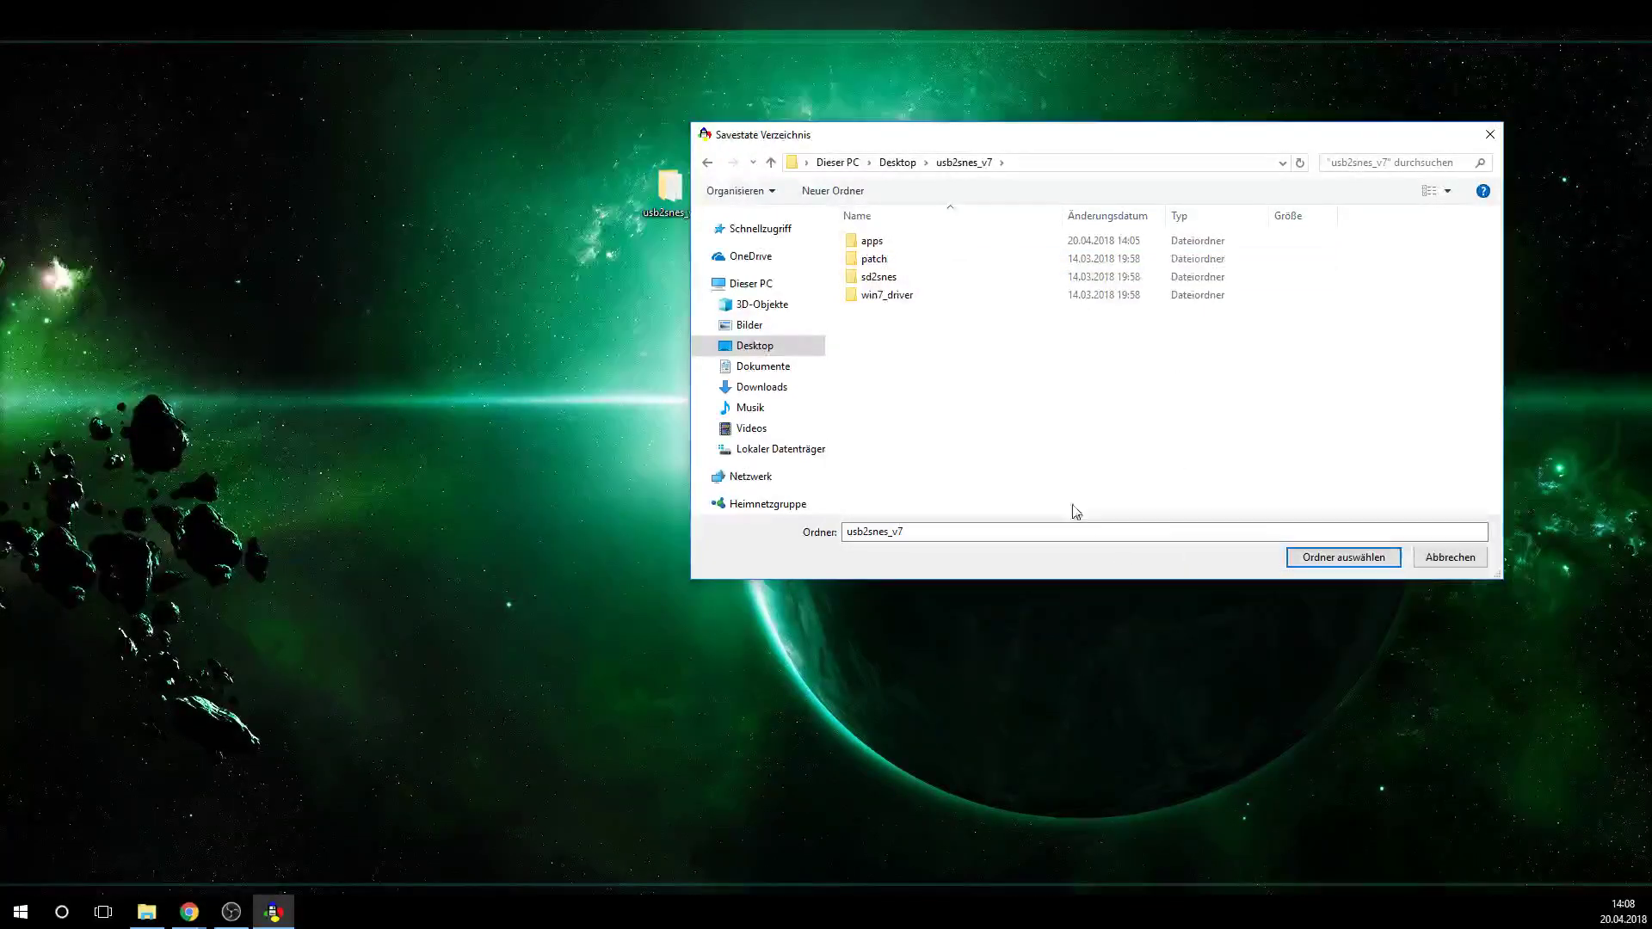
pyautogui.rightClick(939, 397)
pyautogui.moveTo(1107, 608)
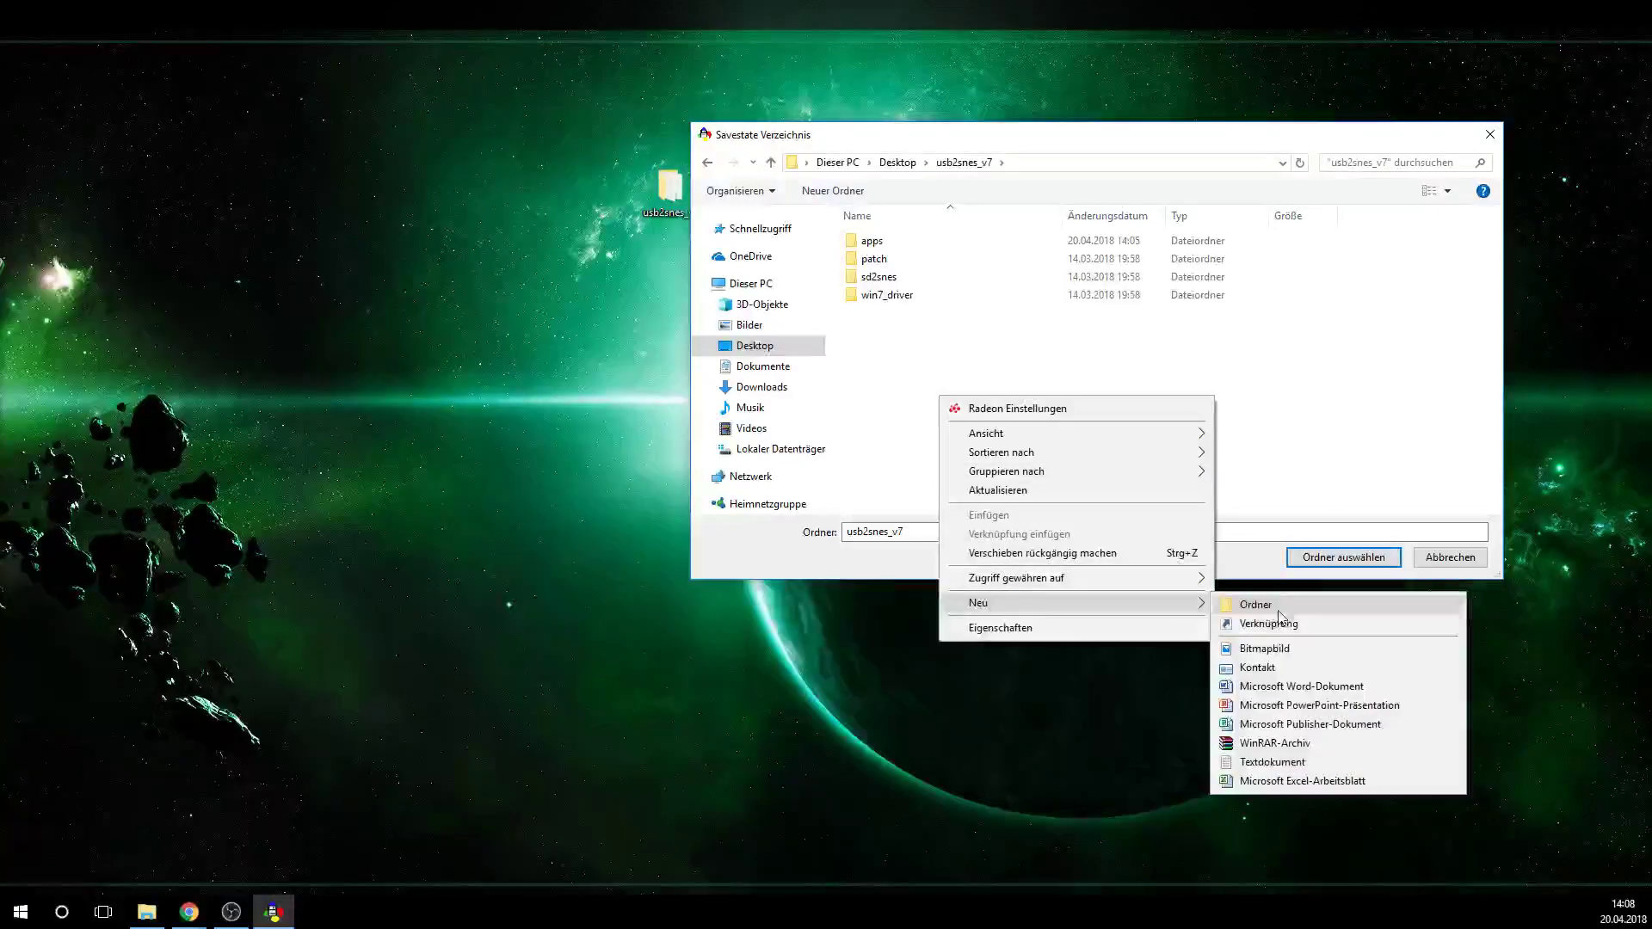
pyautogui.click(1248, 602)
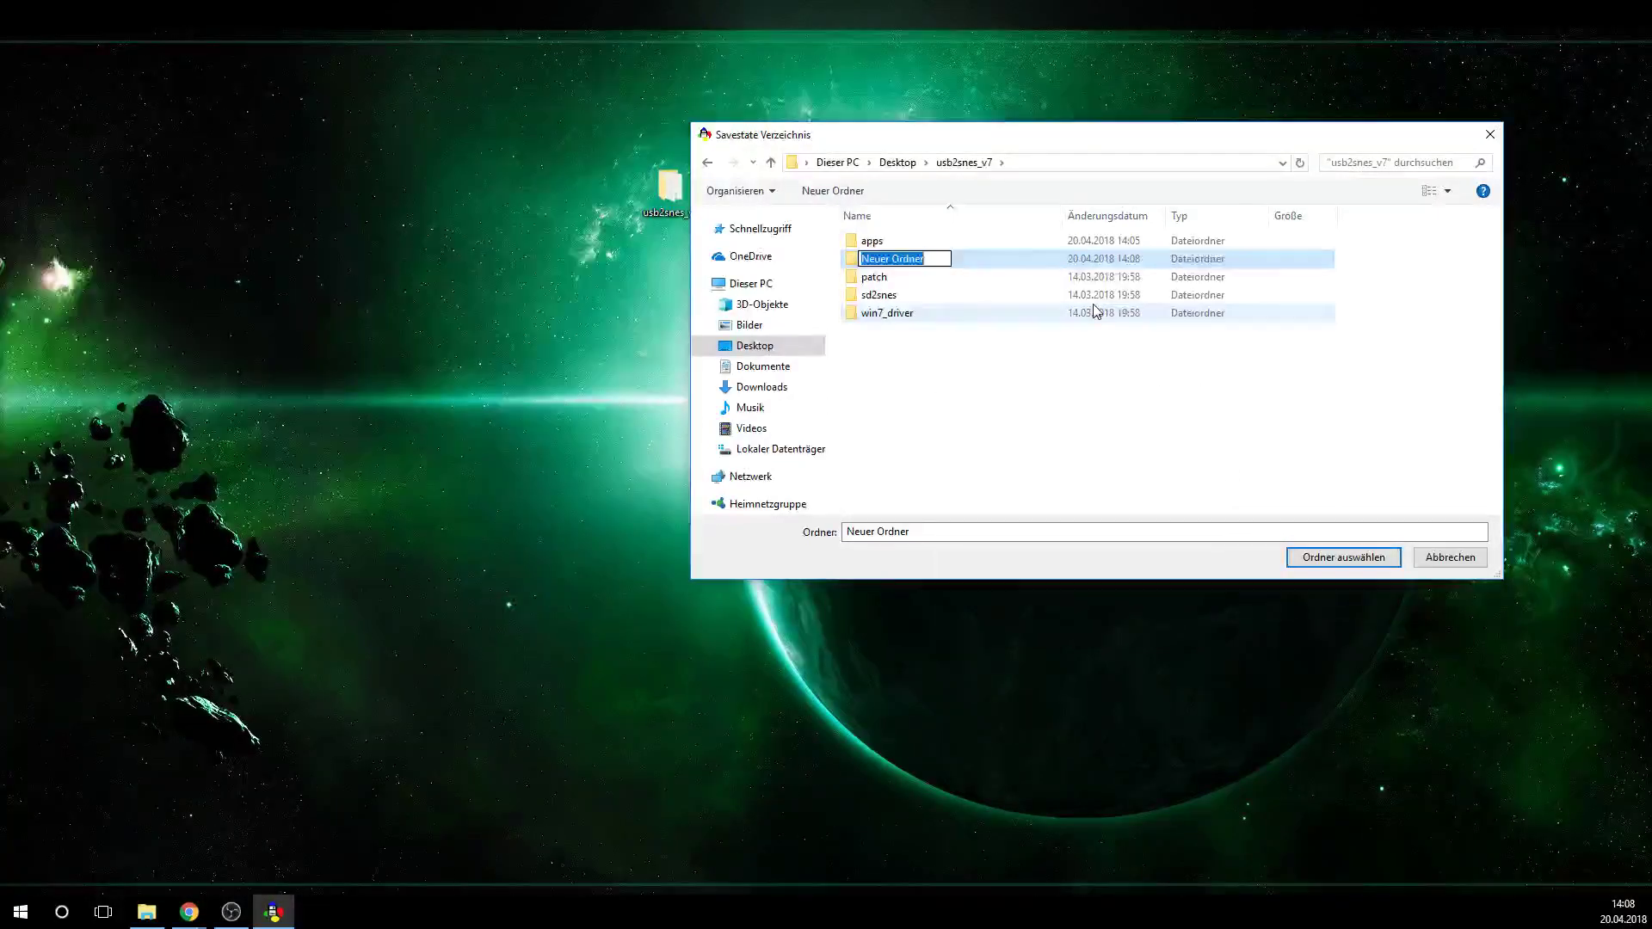
pyautogui.write('Saves')
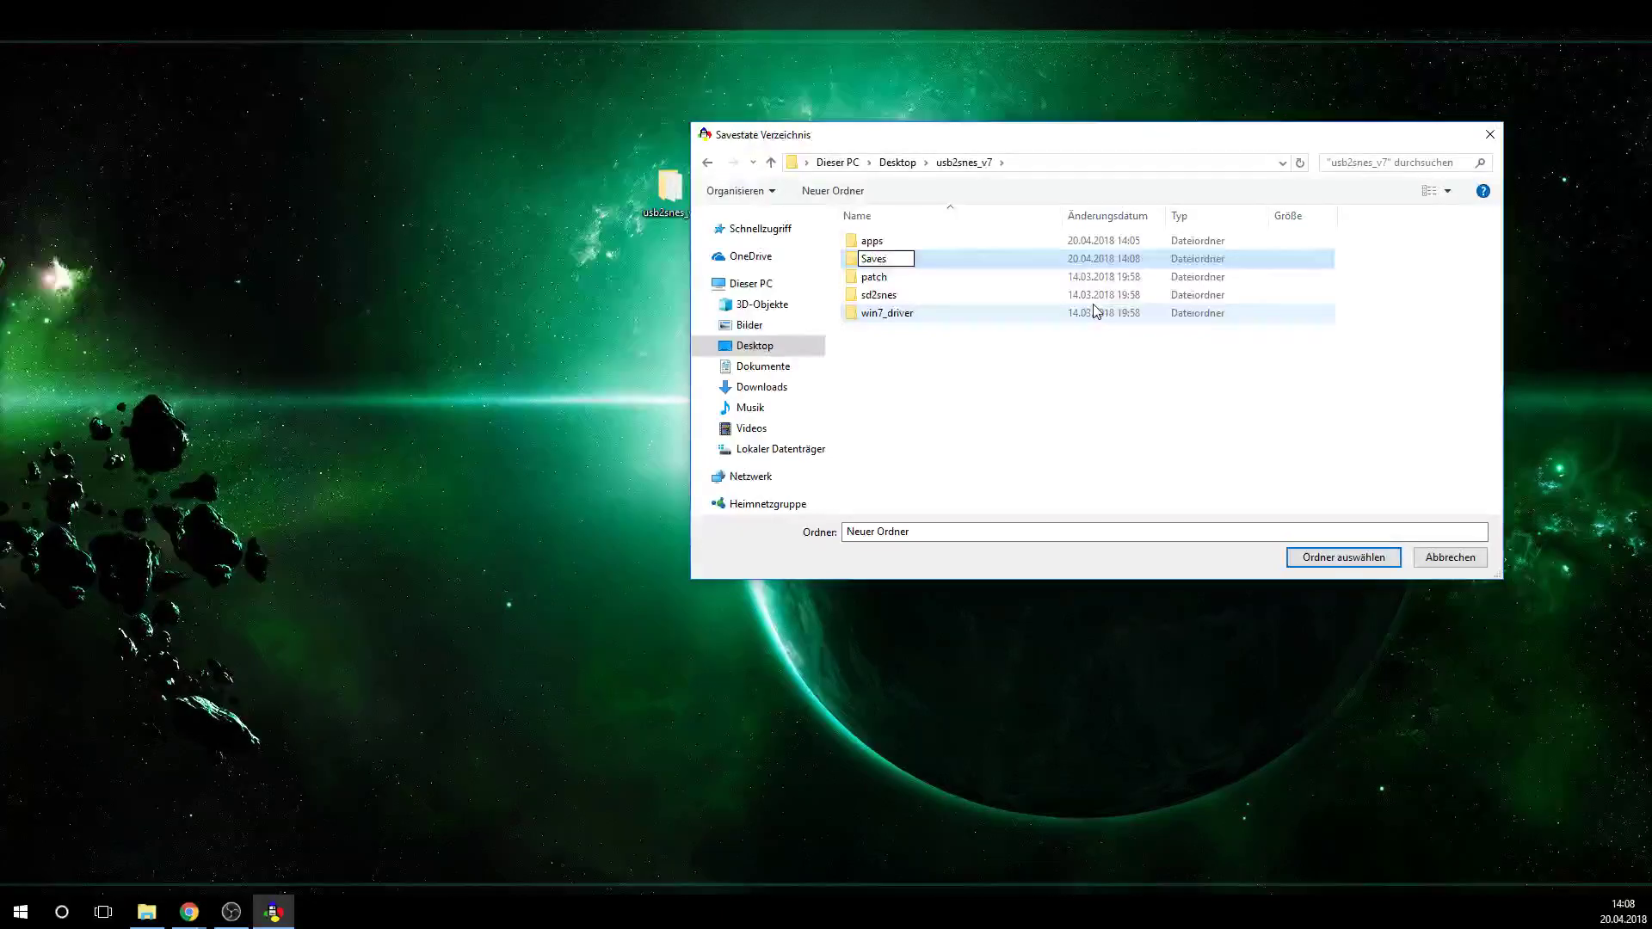
pyautogui.write('tates')
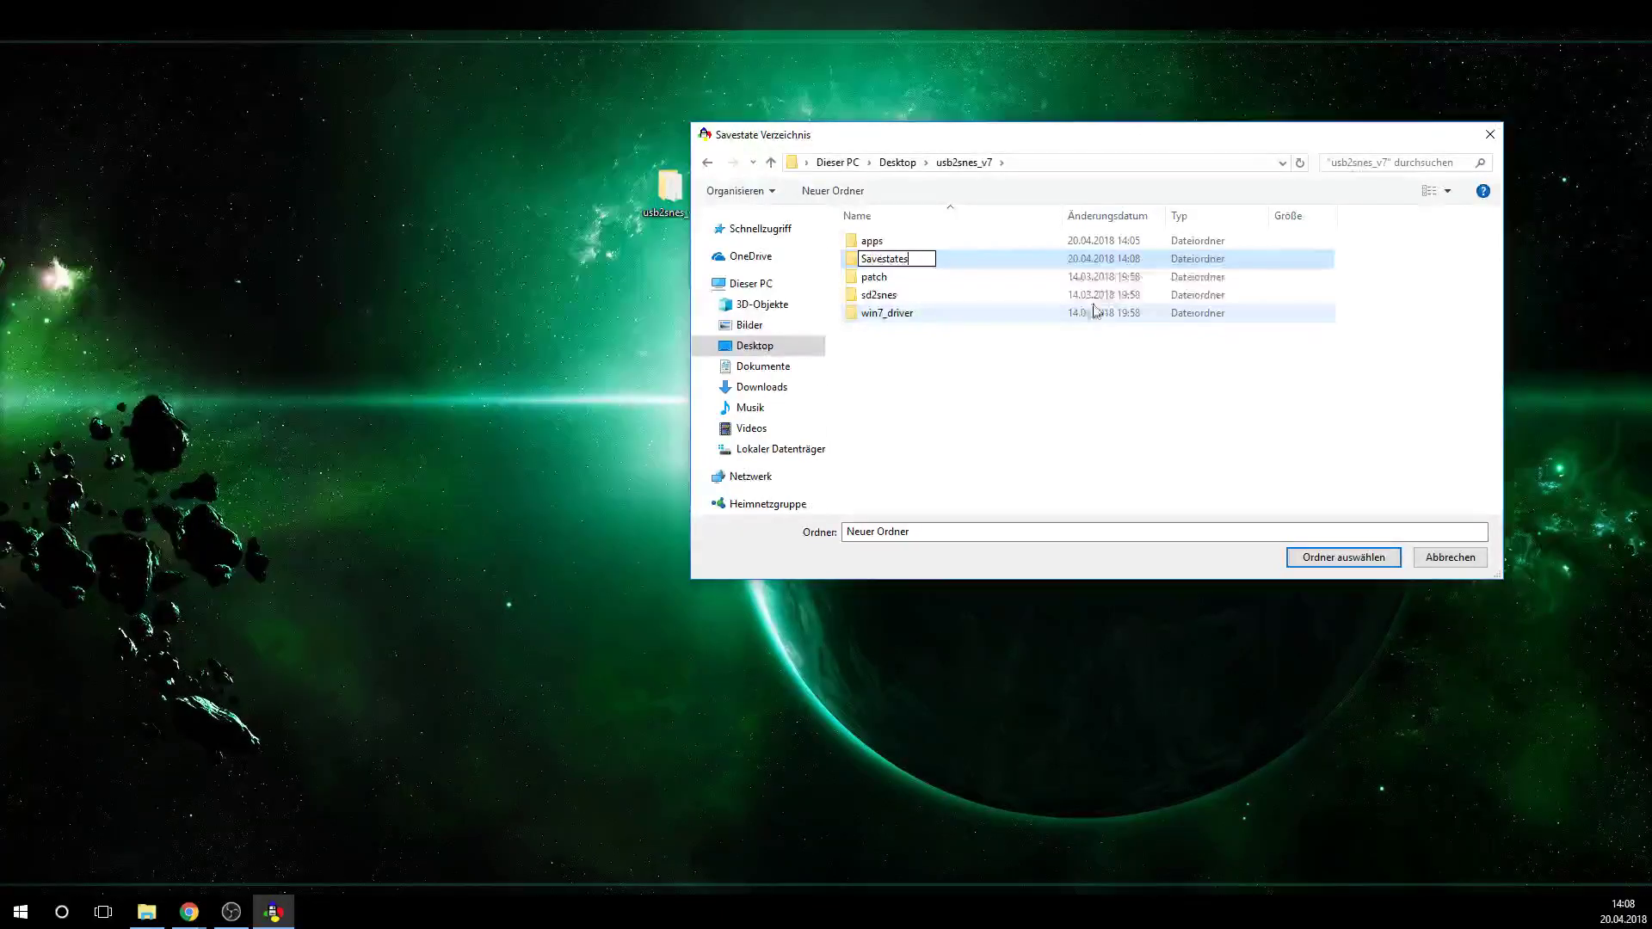
pyautogui.click(1084, 372)
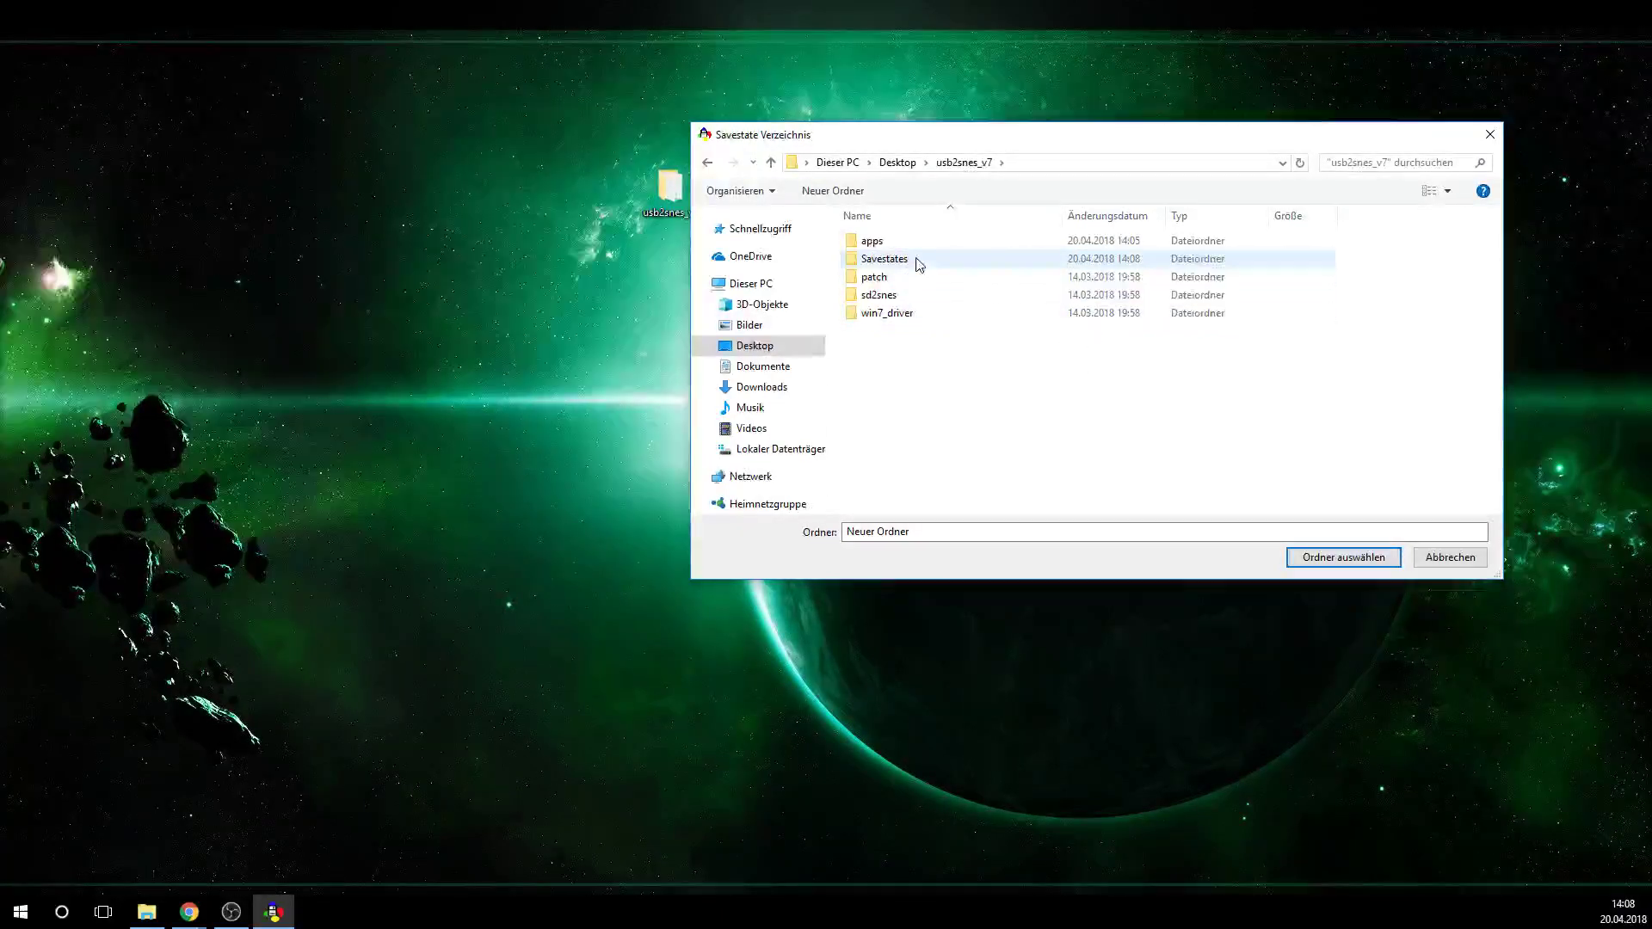
pyautogui.doubleClick(921, 260)
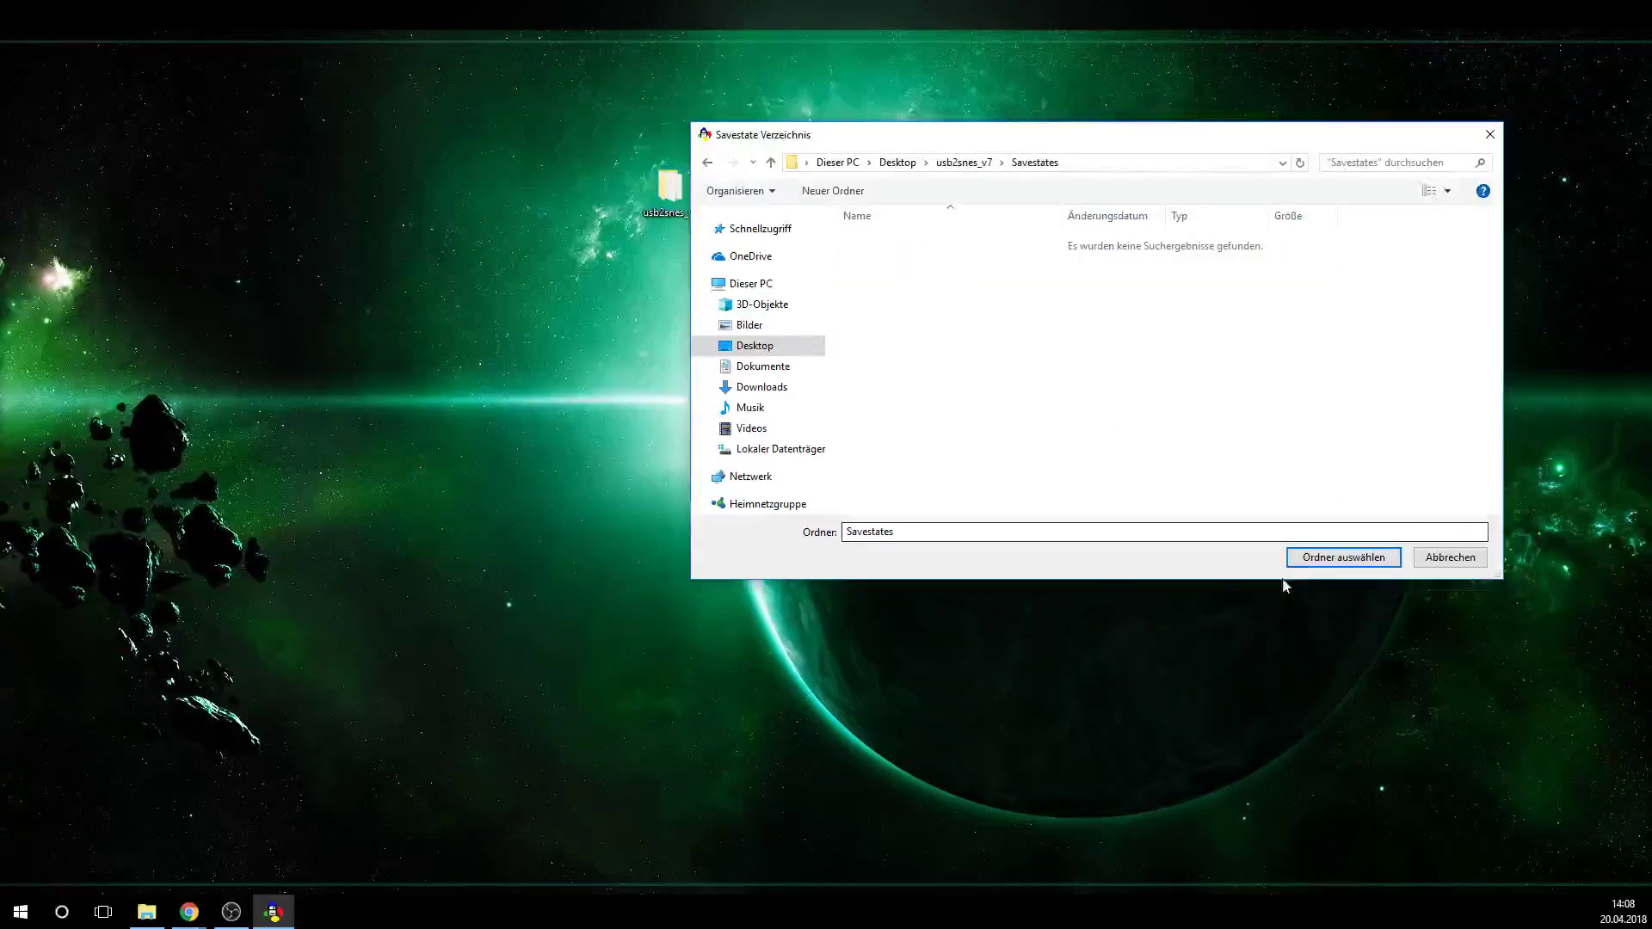
pyautogui.click(1327, 559)
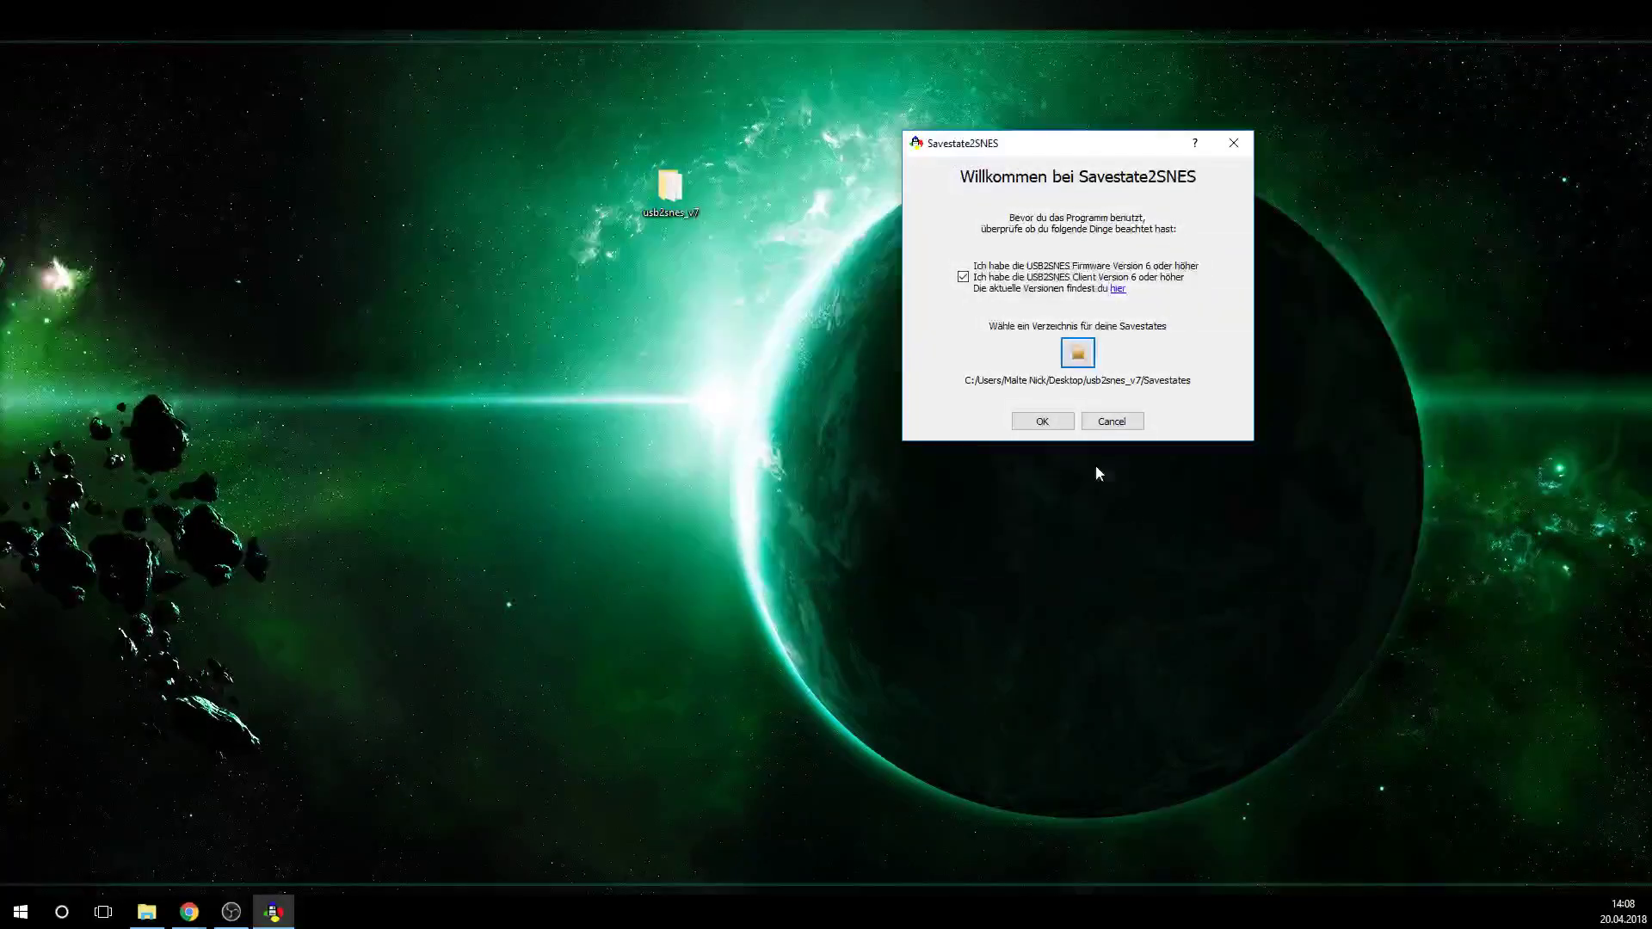
# Accept the welcome dialog, move the Savestate2snes main window aside, and bring up the Lost Vikings II game
pyautogui.click(1043, 422)
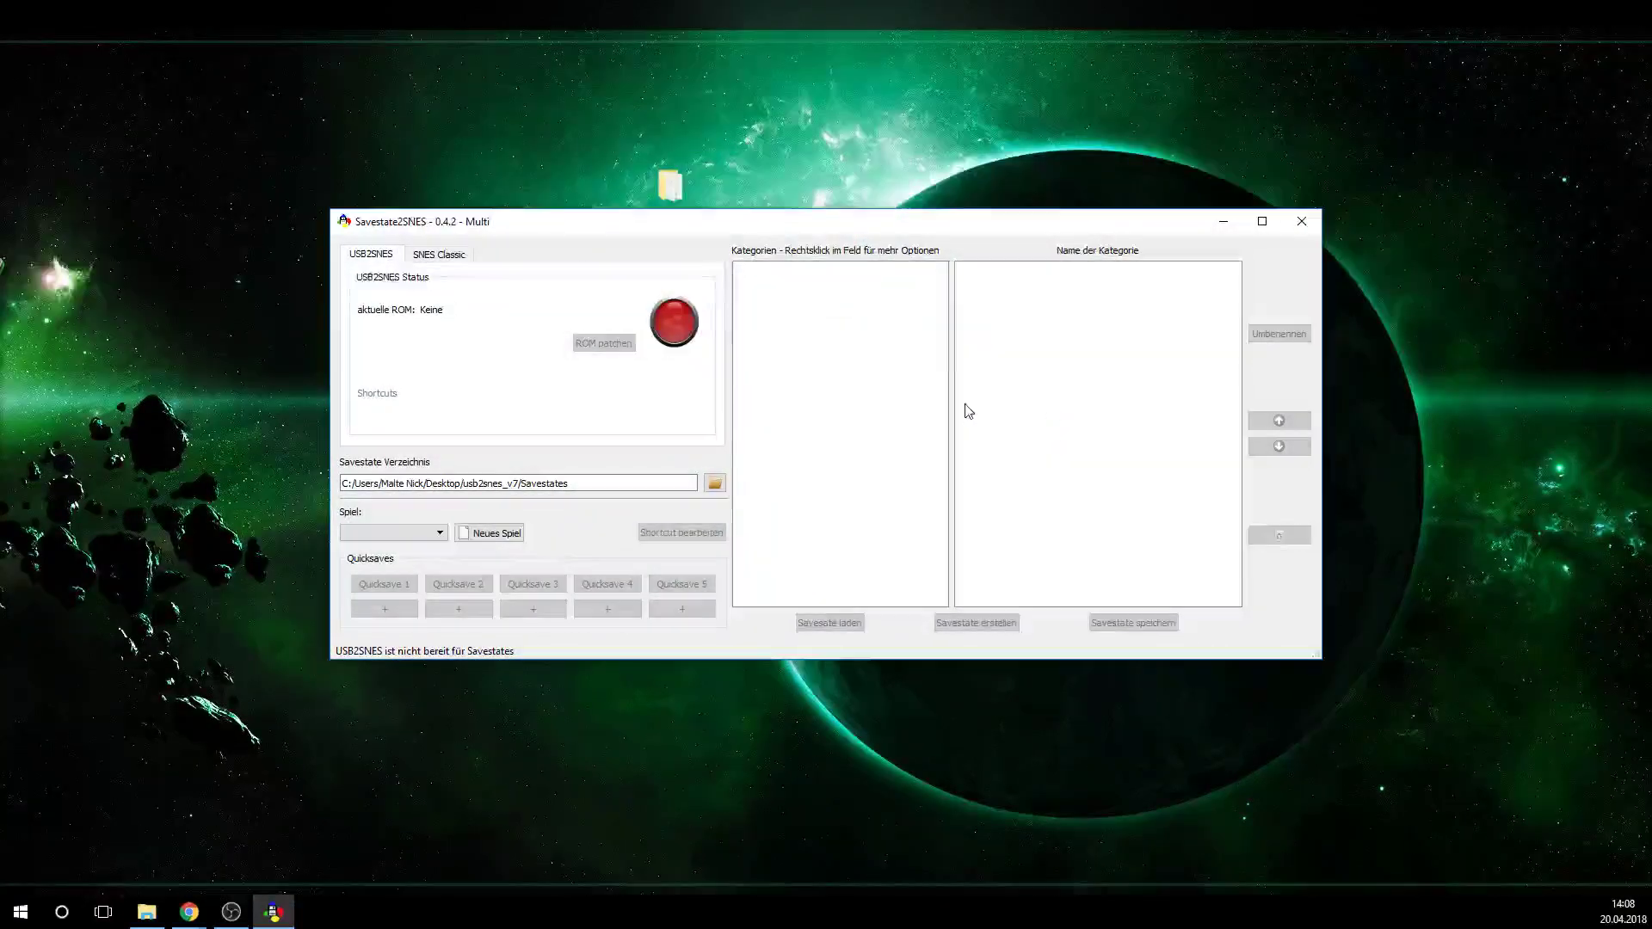
pyautogui.moveTo(735, 226); pyautogui.dragTo(851, 204)
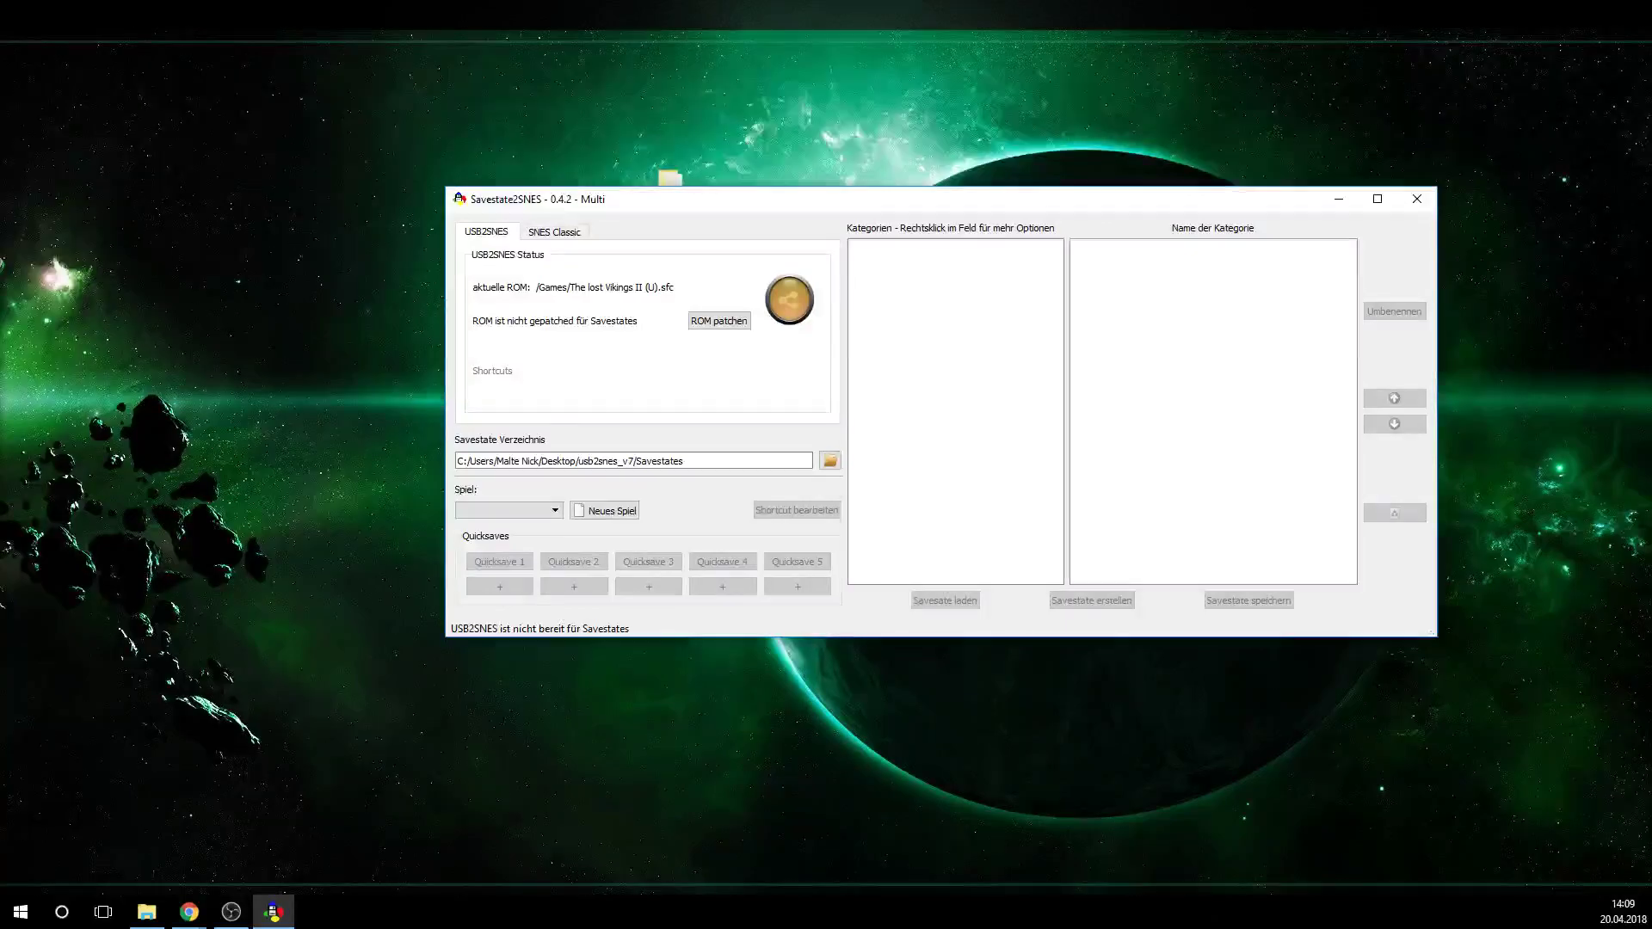
pyautogui.hotkey('alt', 'Tab')
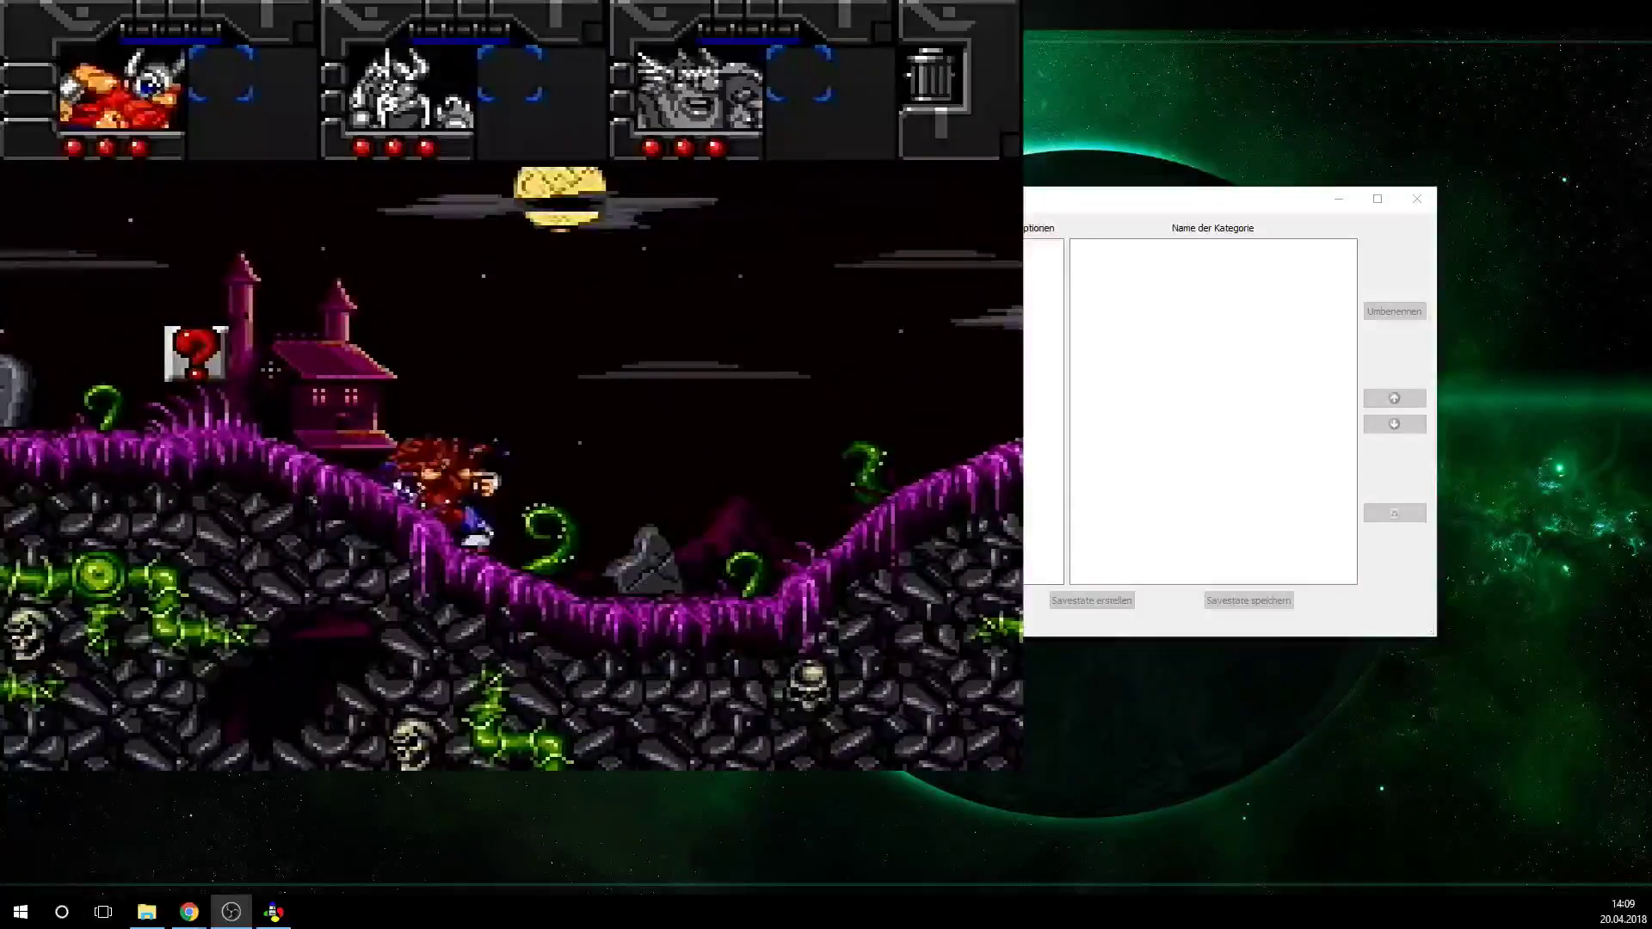
# Patch the Lost Vikings II ROM for savestates, then start a new game entry
pyautogui.moveTo(1028, 197); pyautogui.dragTo(1160, 155)
pyautogui.hotkey('alt', 'Tab')
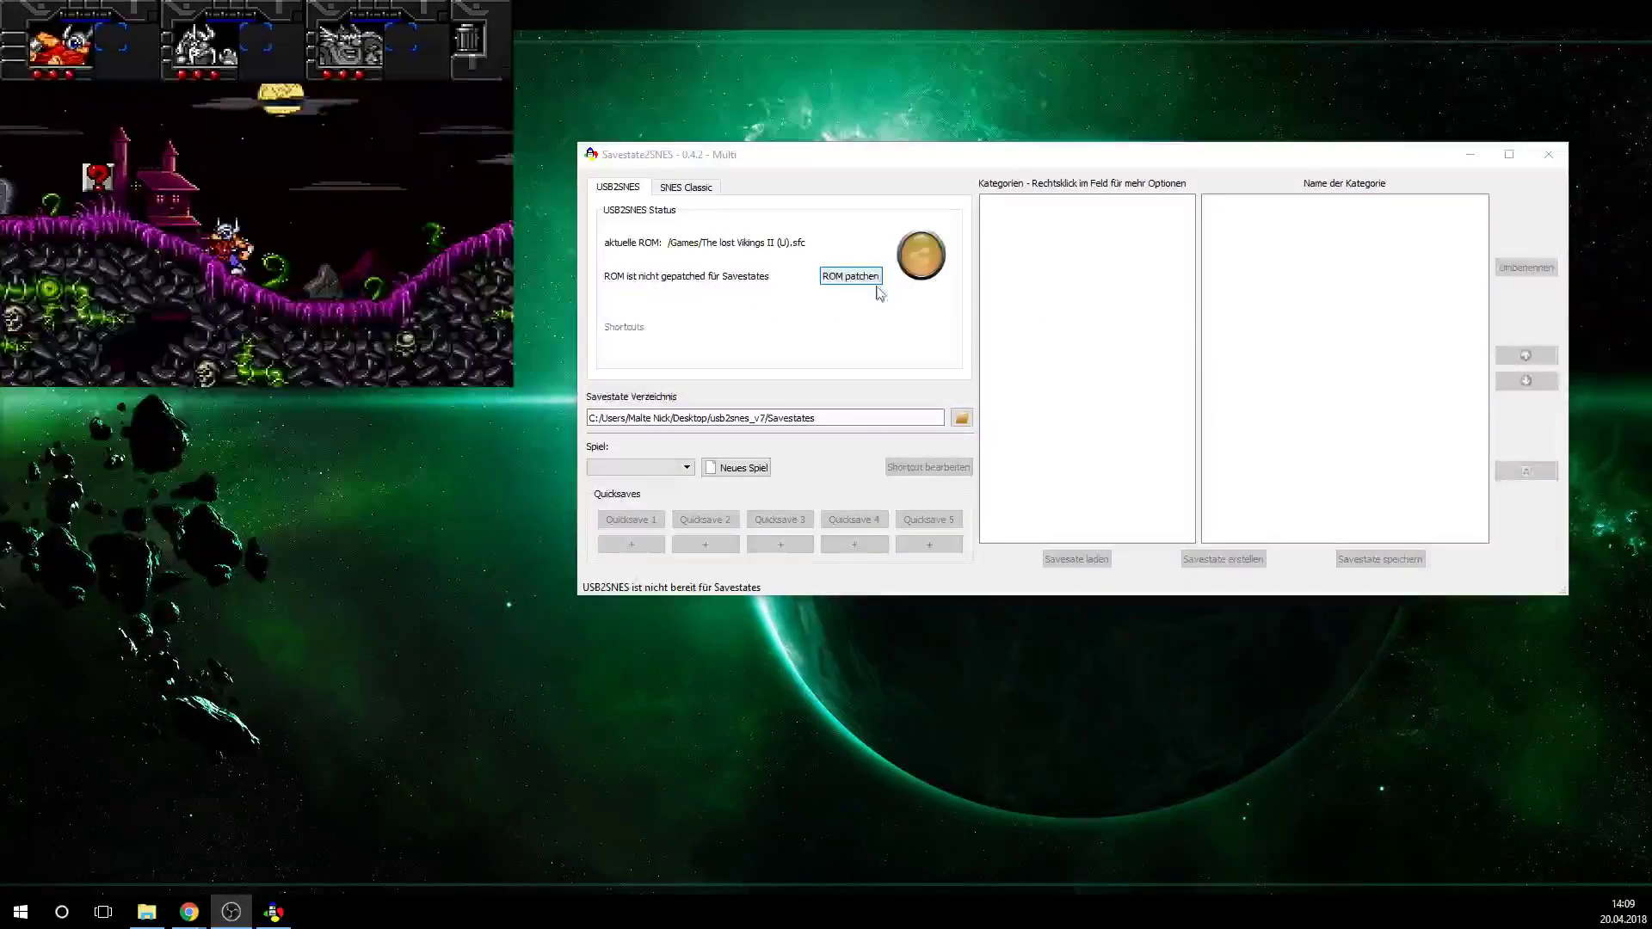
pyautogui.click(844, 281)
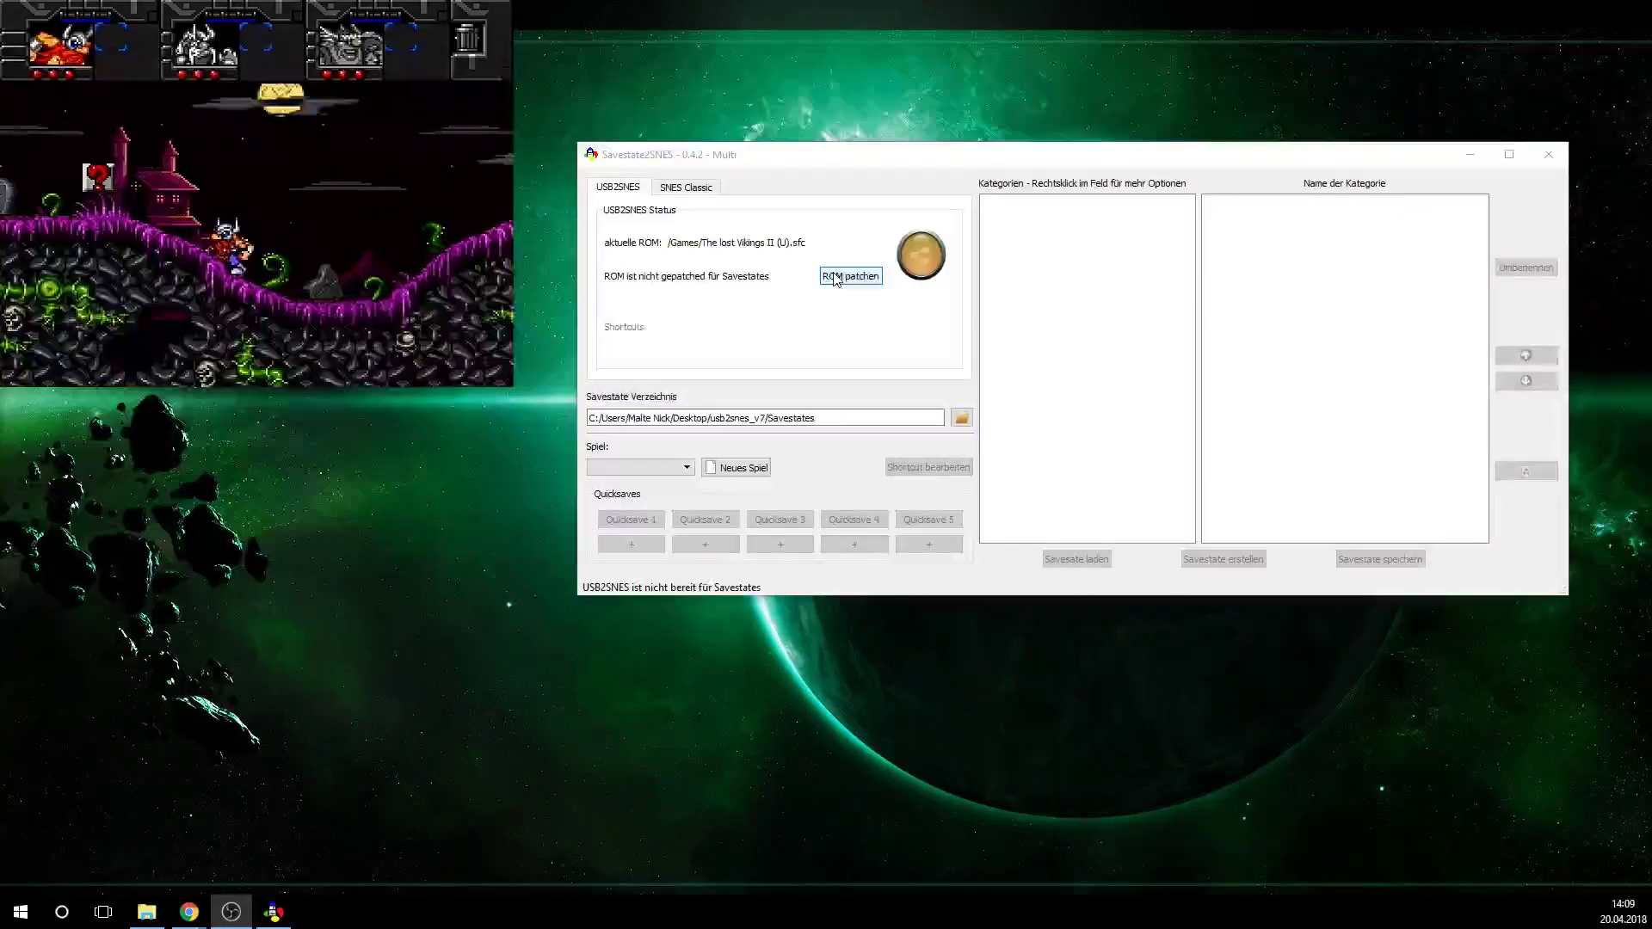
pyautogui.click(834, 280)
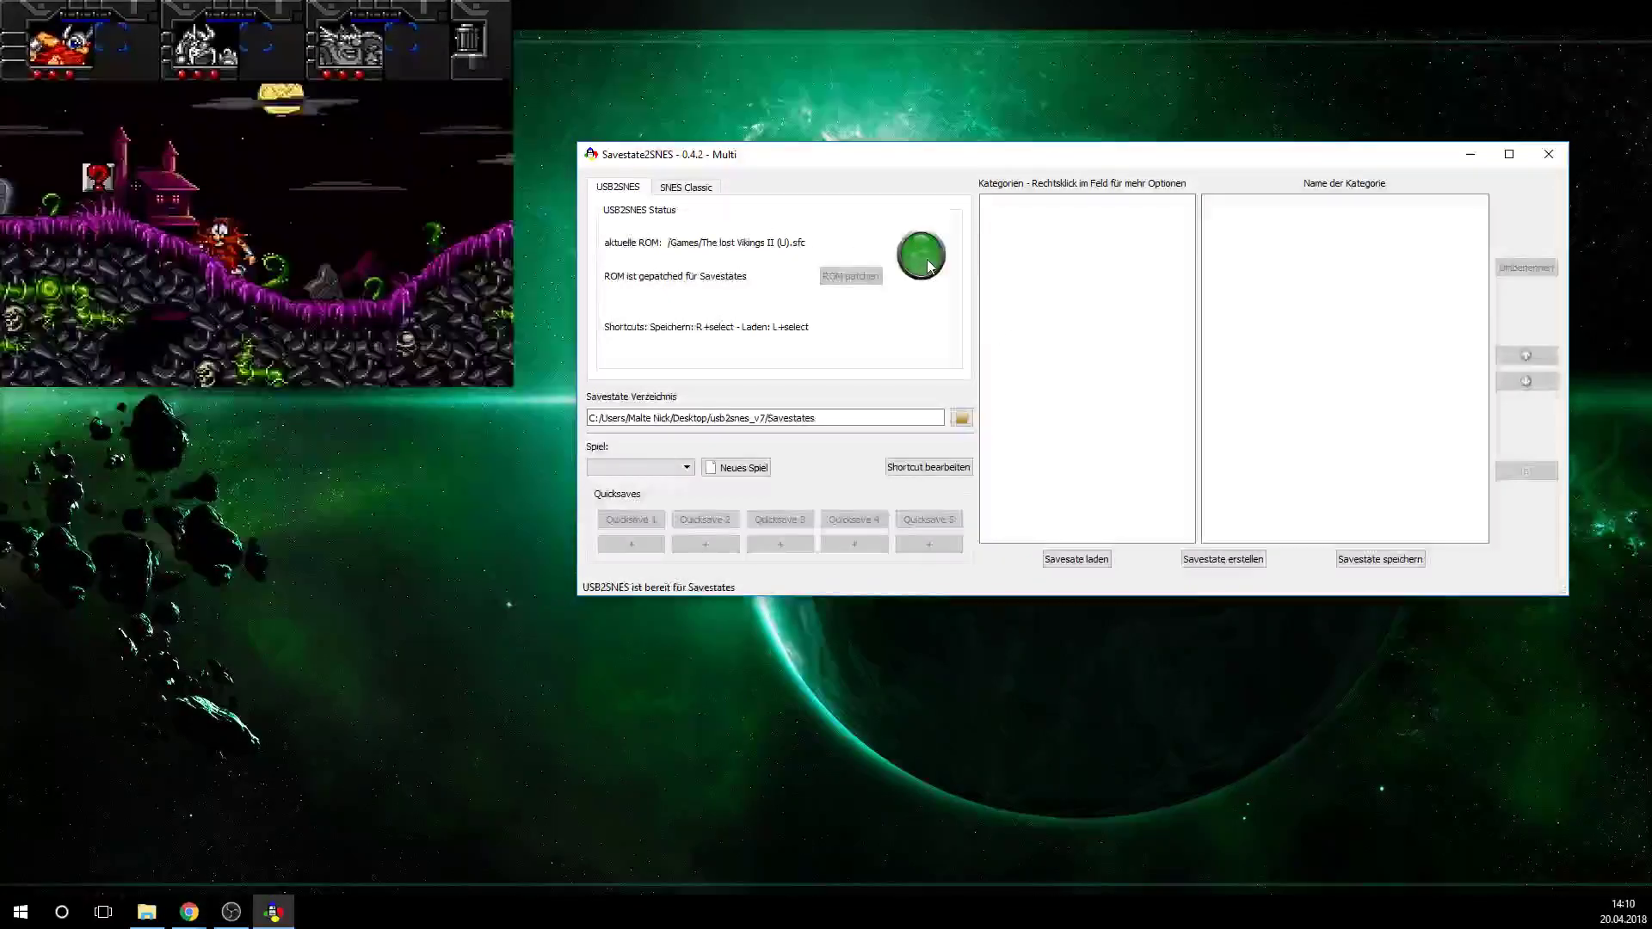
pyautogui.moveTo(927, 263)
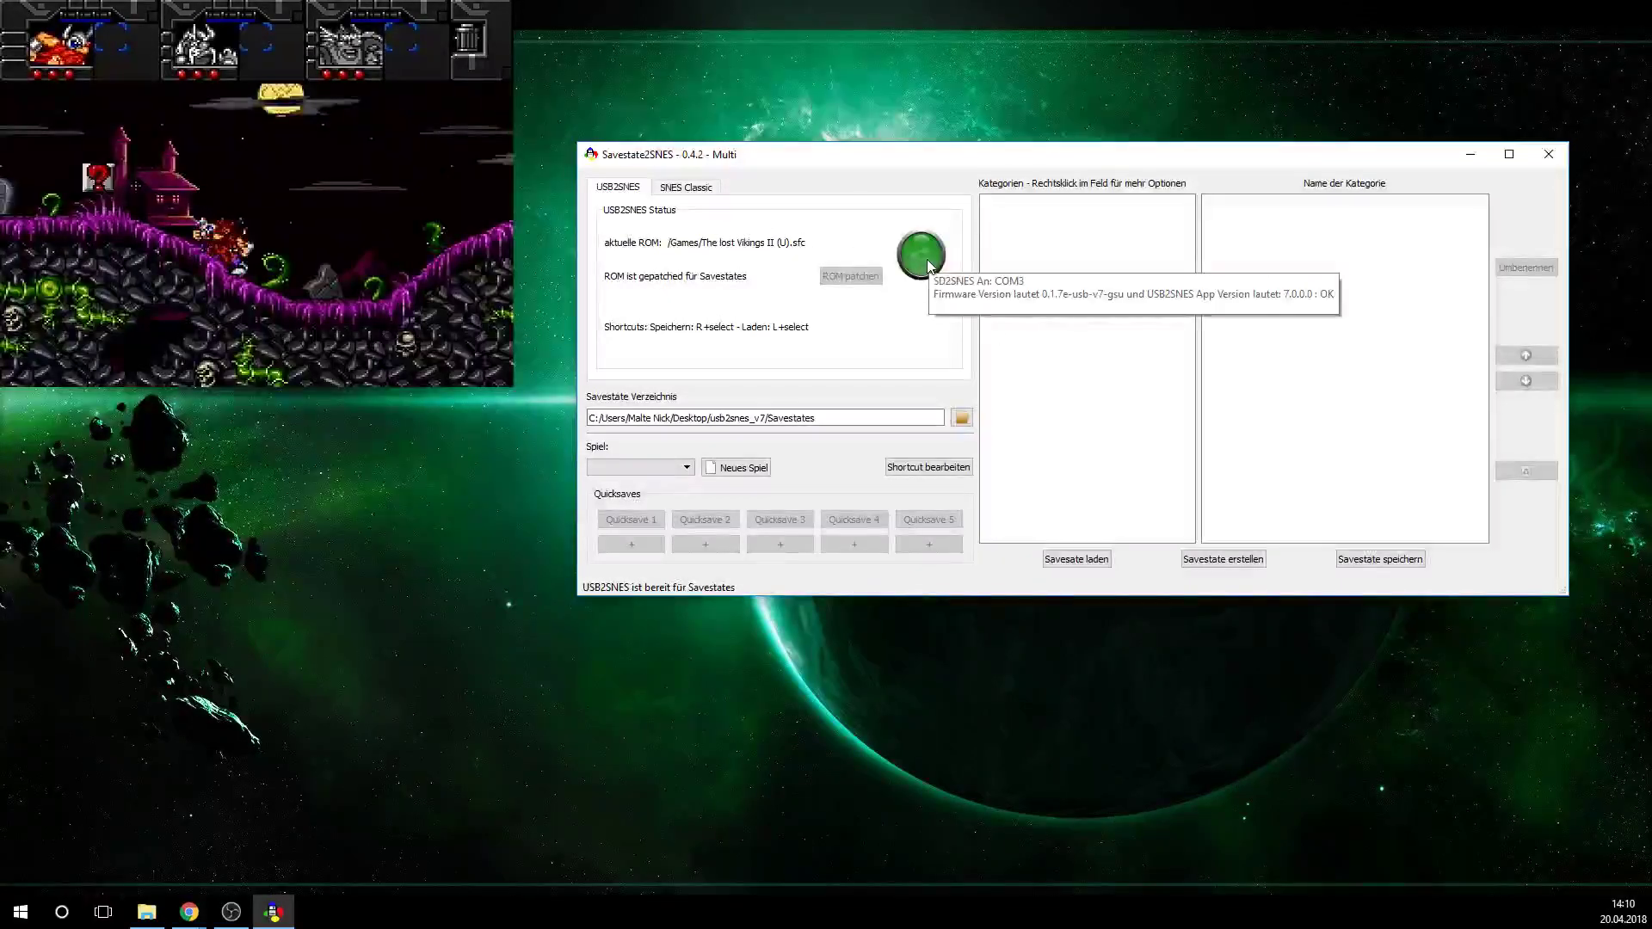
pyautogui.click(743, 468)
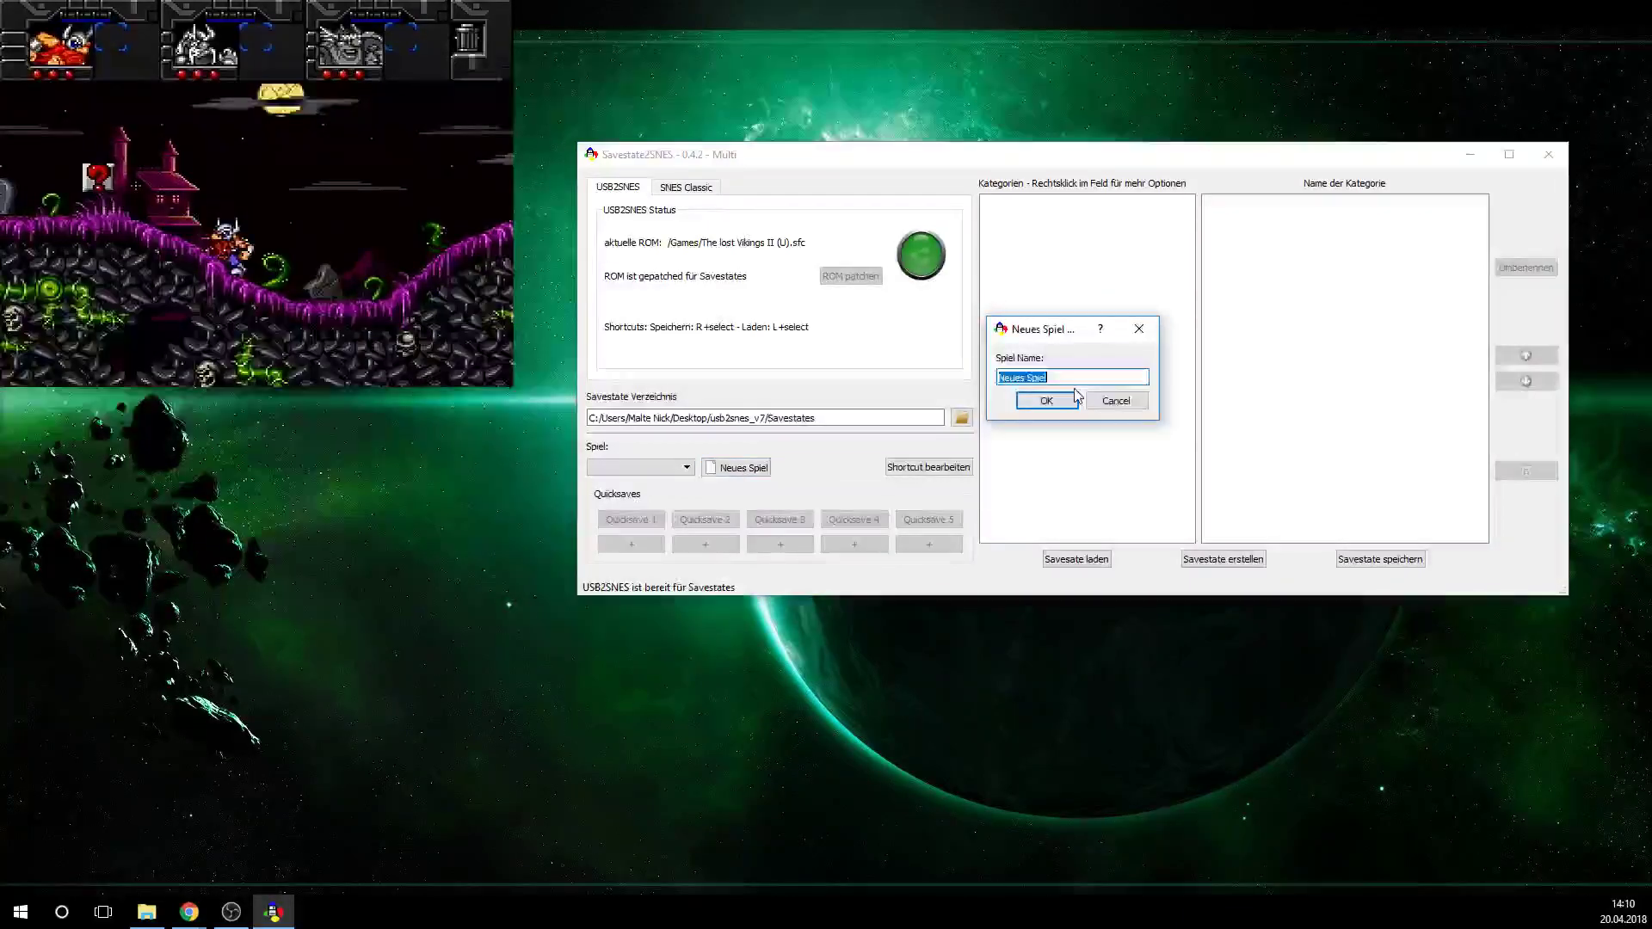
# Name the new game 'Lost Vikings II' and keep it as the chosen game
pyautogui.write('Lost ')
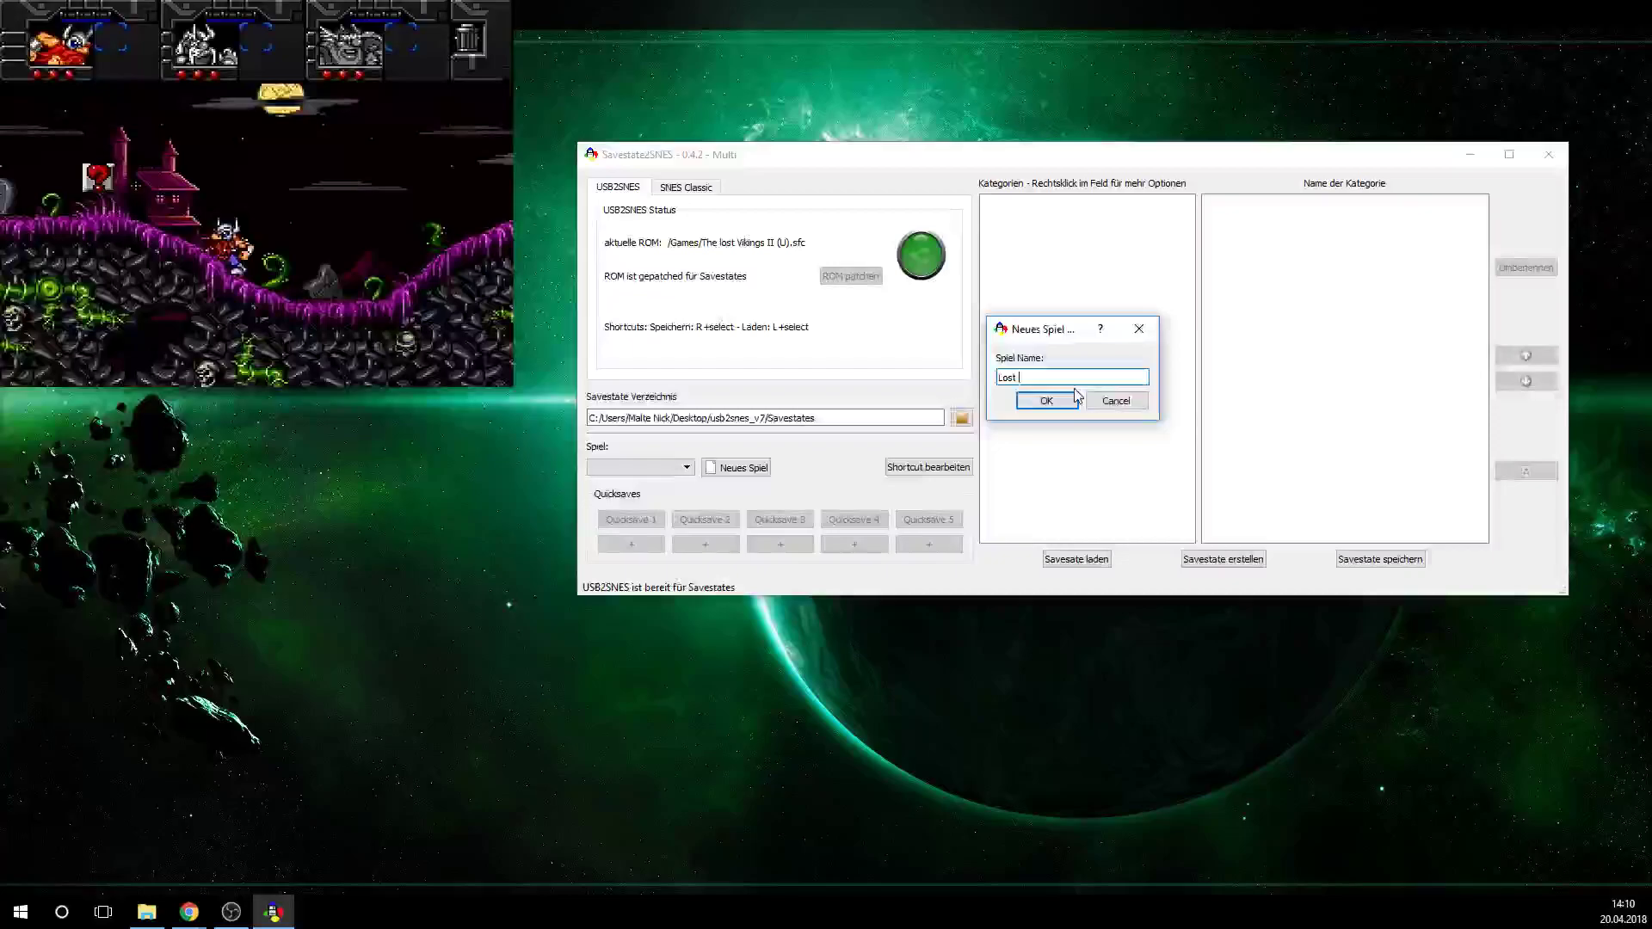
pyautogui.write('Vikings II')
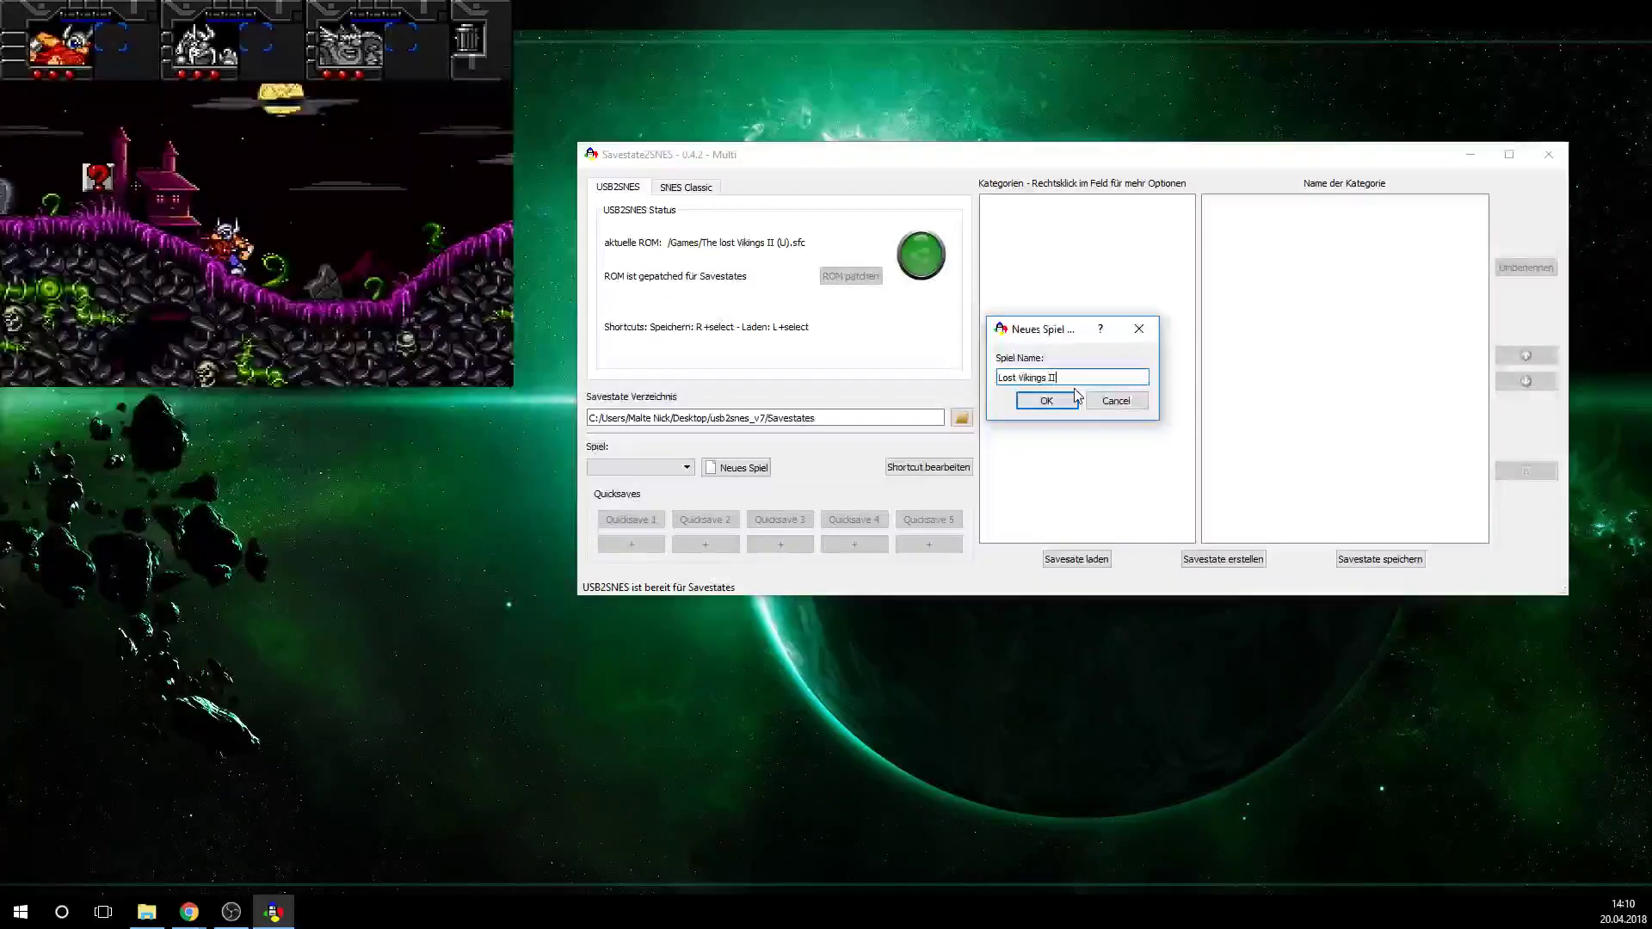
pyautogui.click(1051, 401)
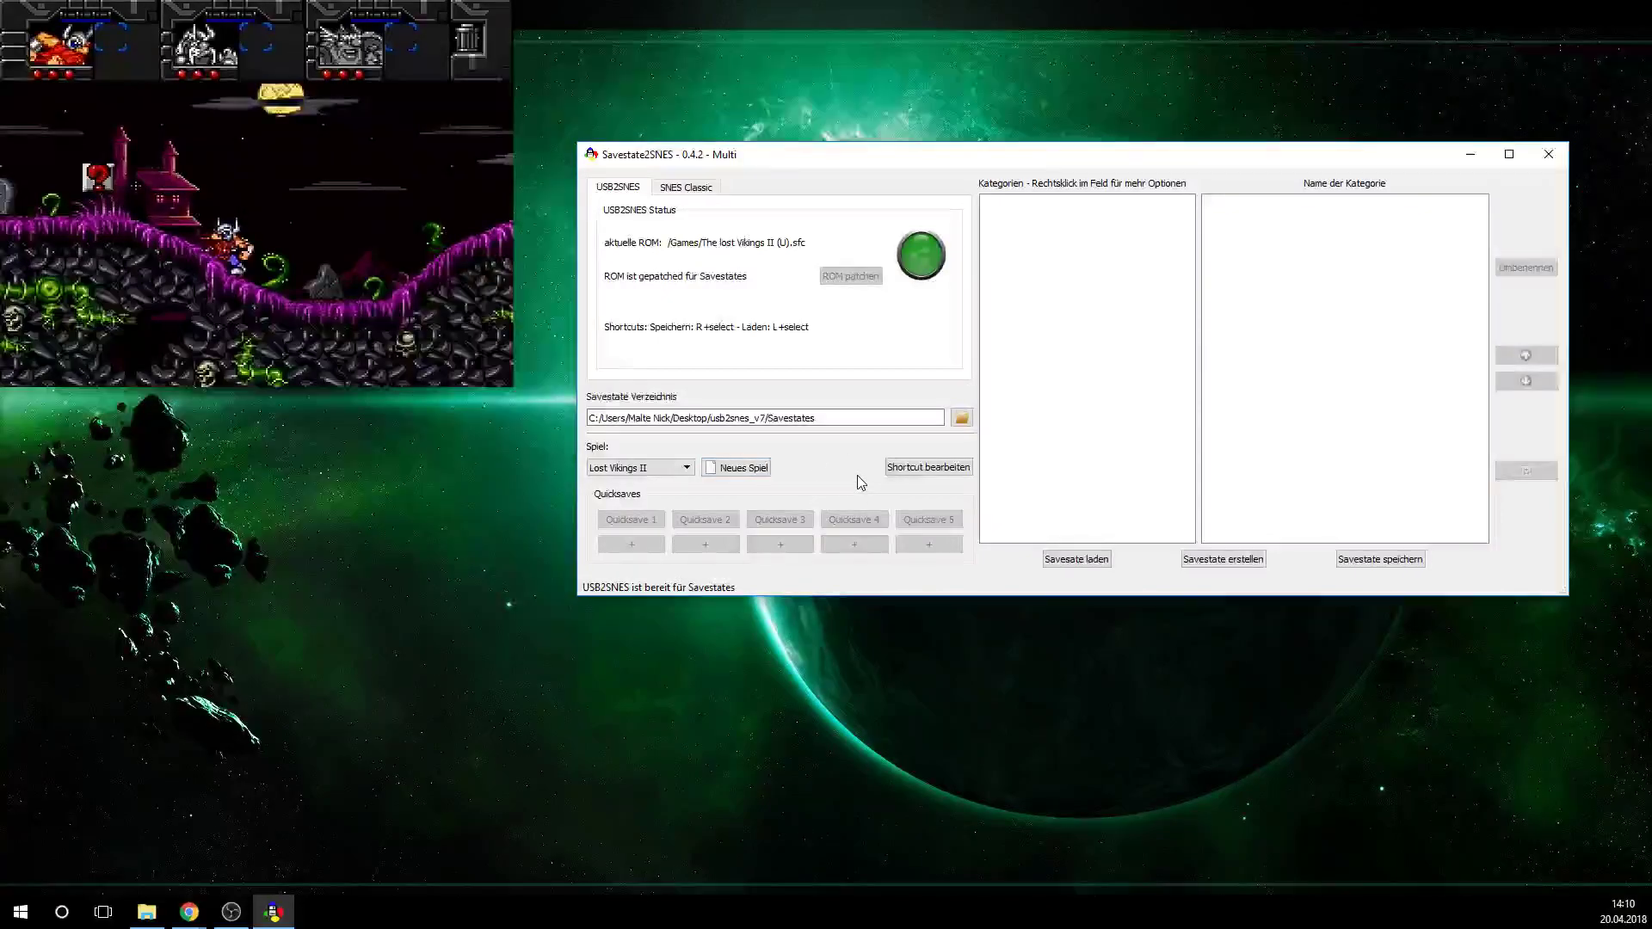
pyautogui.click(680, 468)
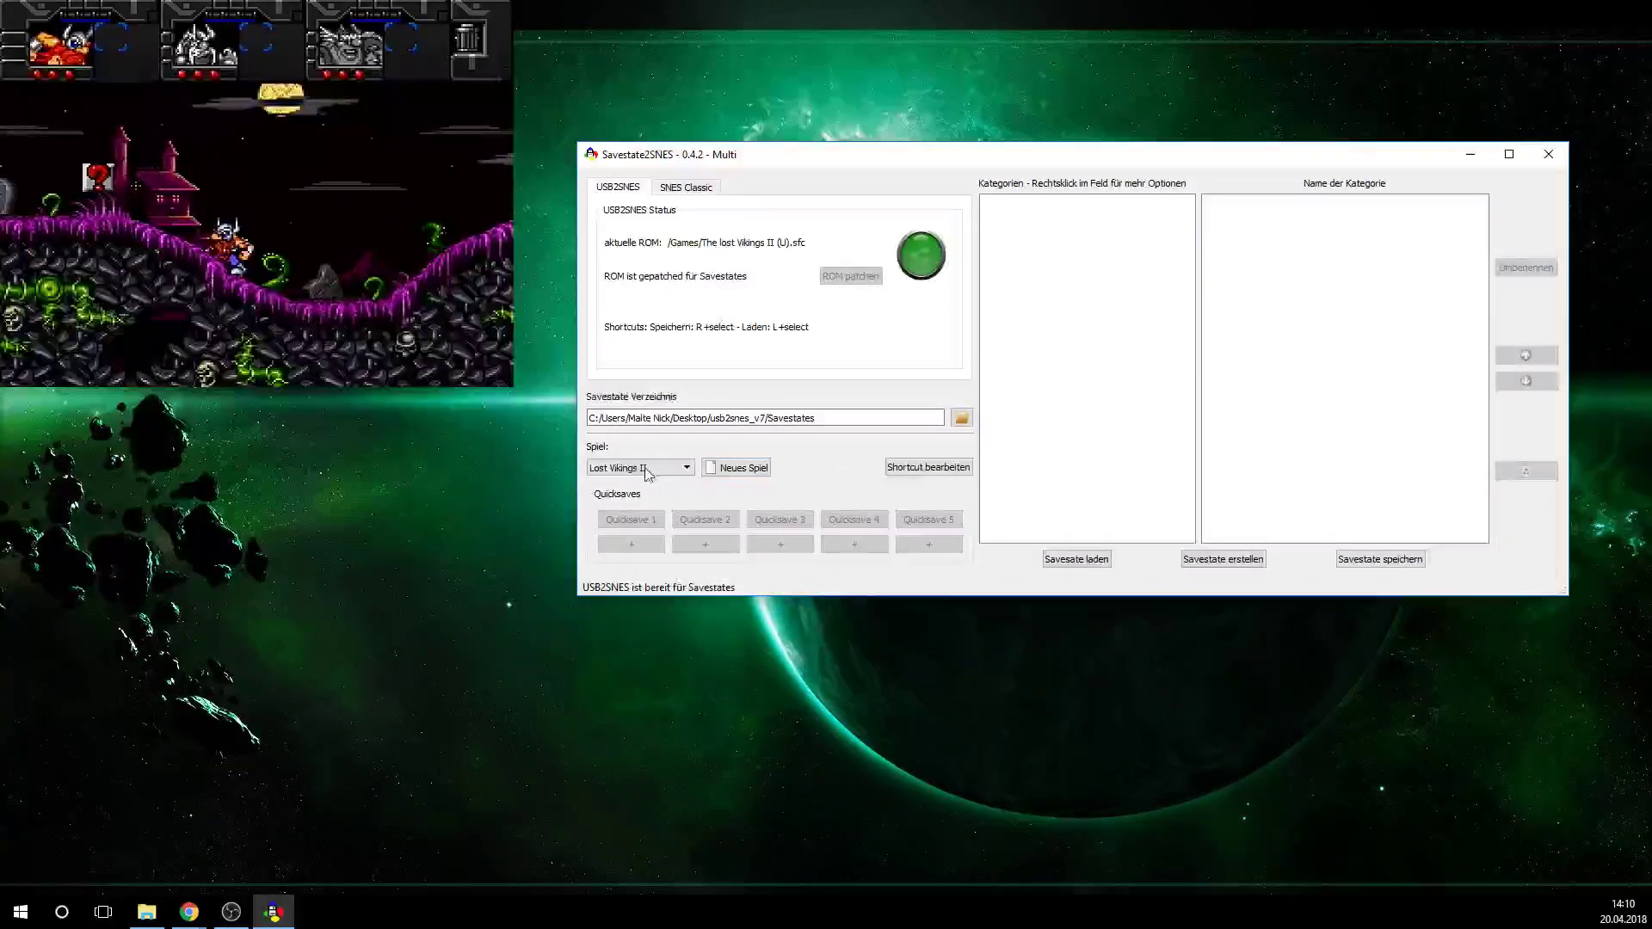
pyautogui.click(605, 469)
# Add a category named 'World I' to the Kategorien list
pyautogui.rightClick(1072, 263)
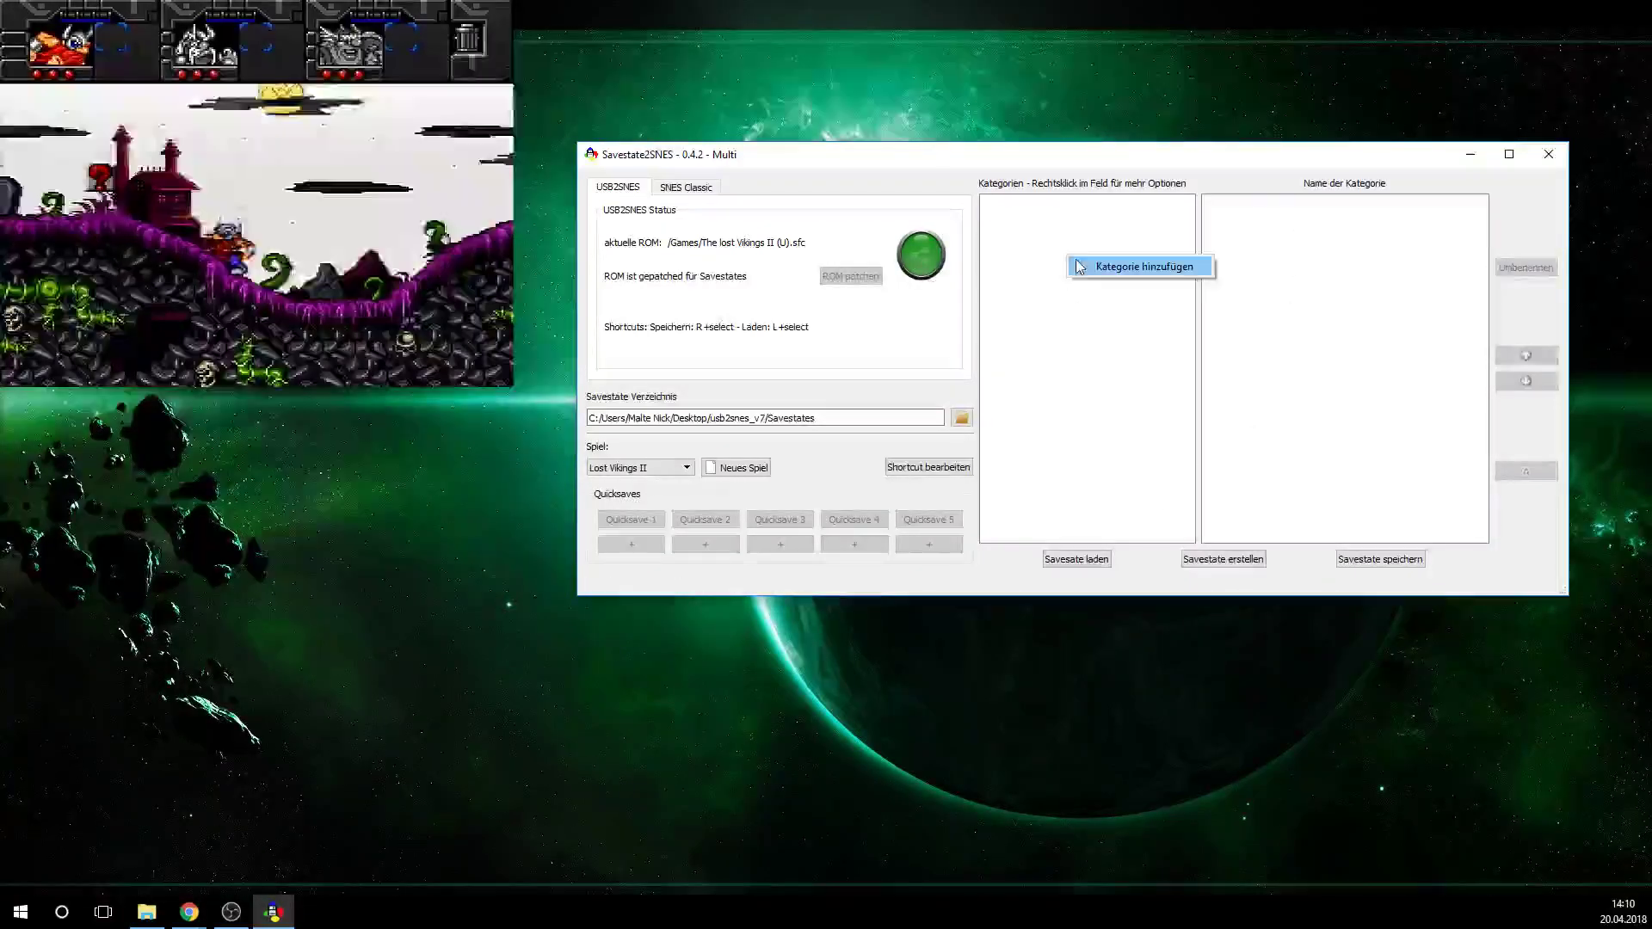
pyautogui.click(1078, 272)
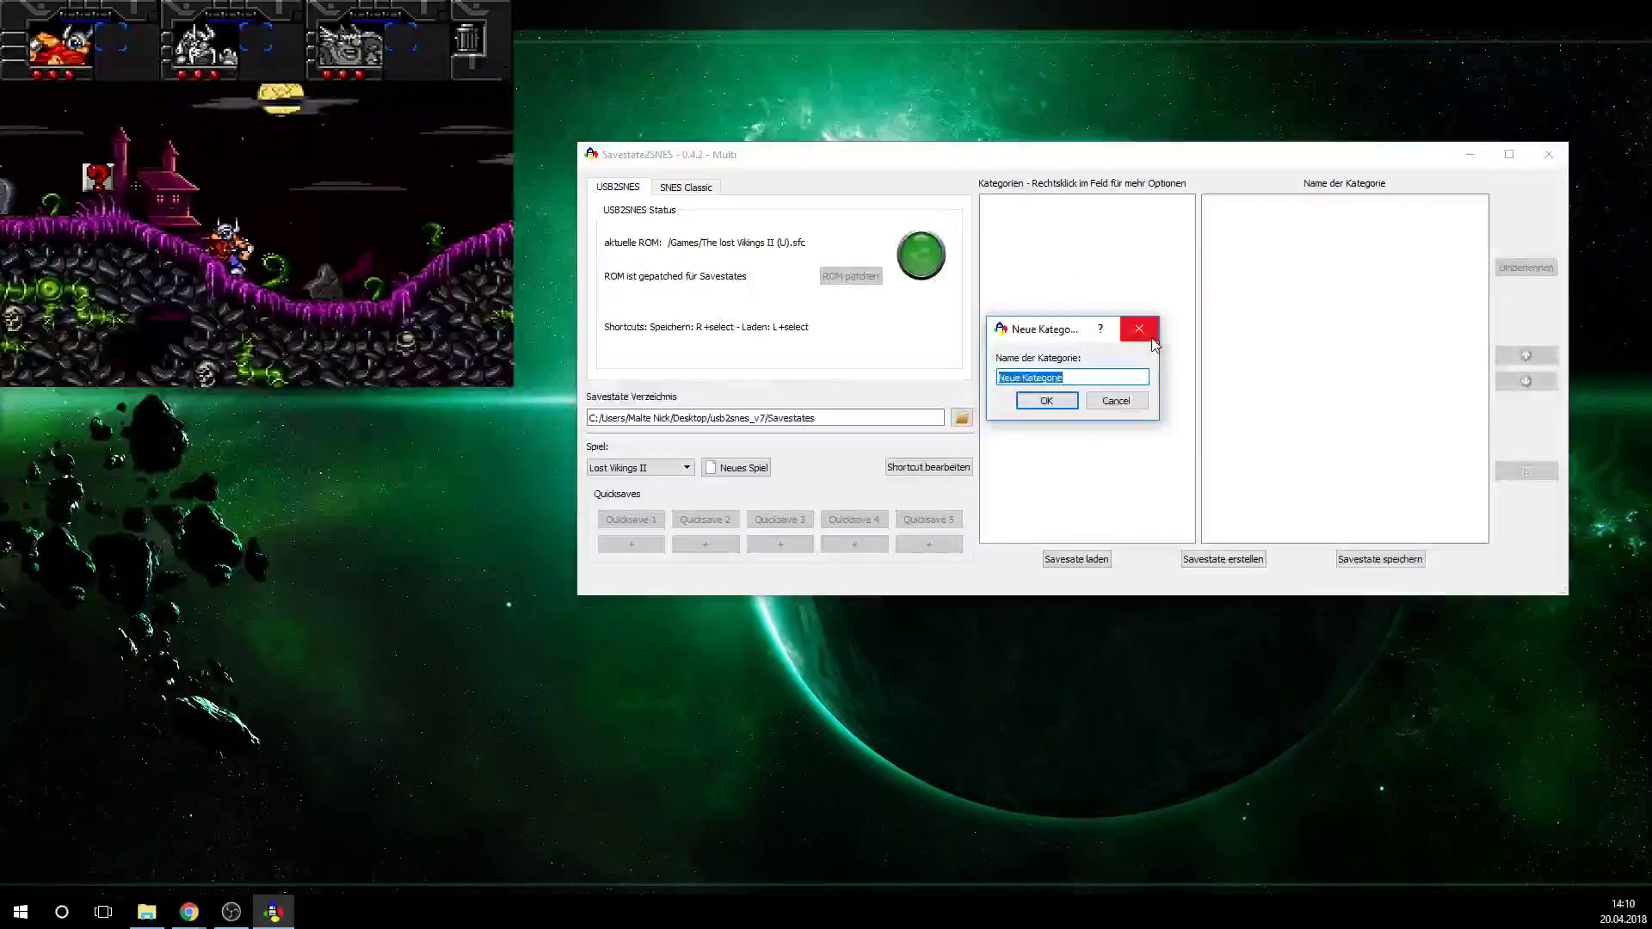
pyautogui.write('World I')
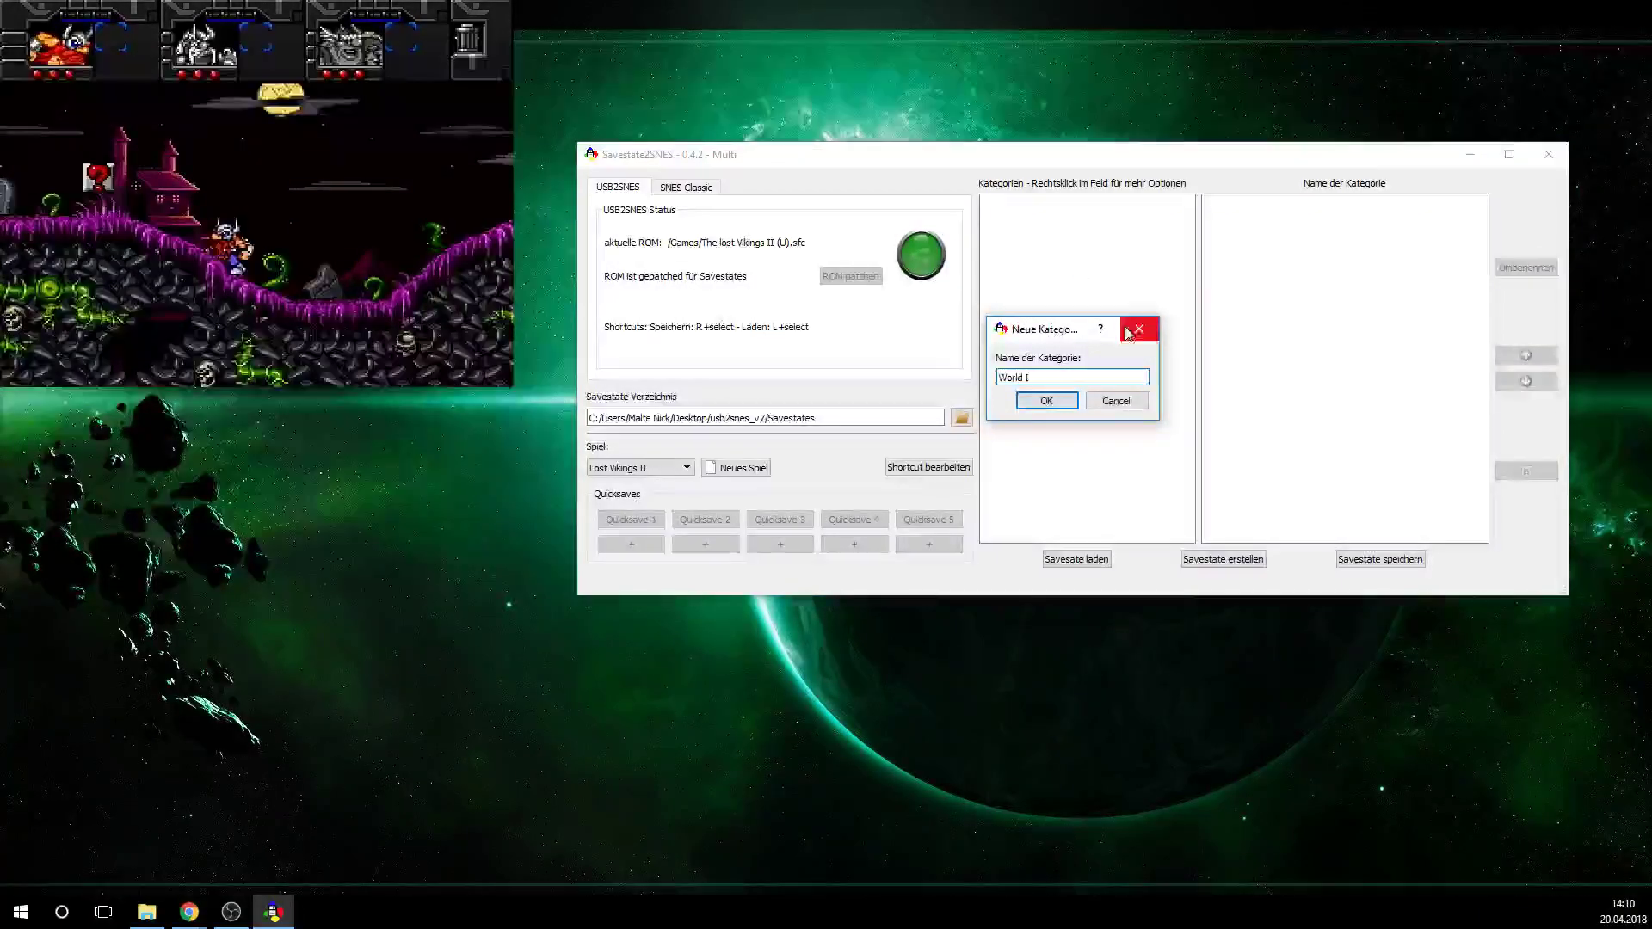
pyautogui.click(1075, 401)
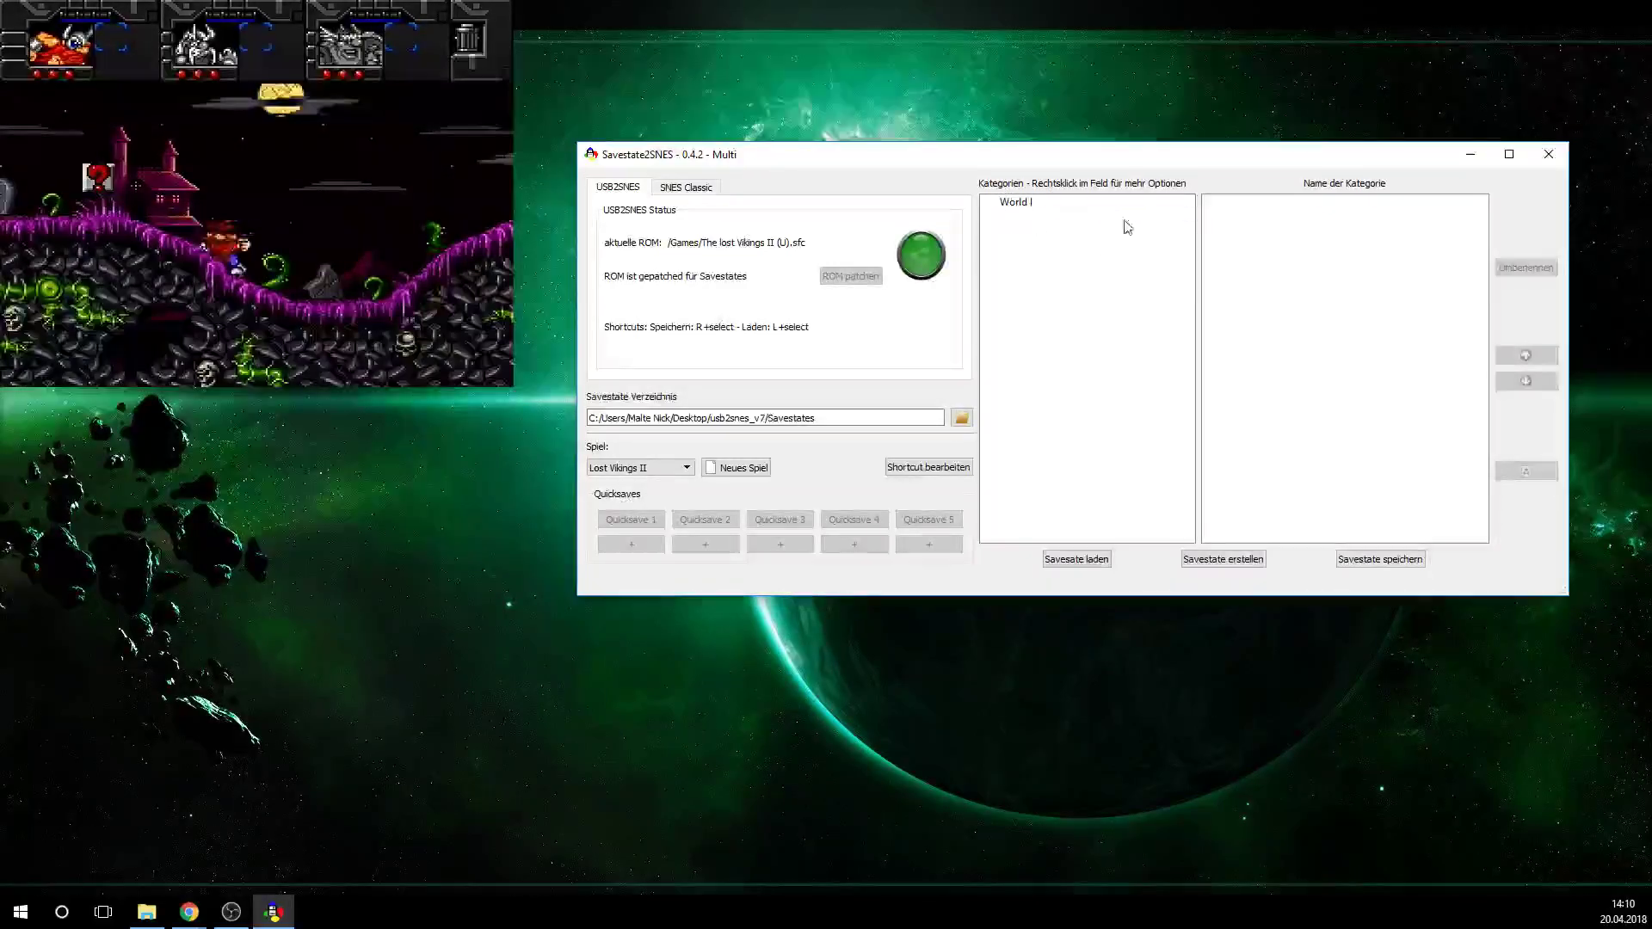
# Create a savestate 'Level 1' under World I and load it back into the game
pyautogui.click(1095, 203)
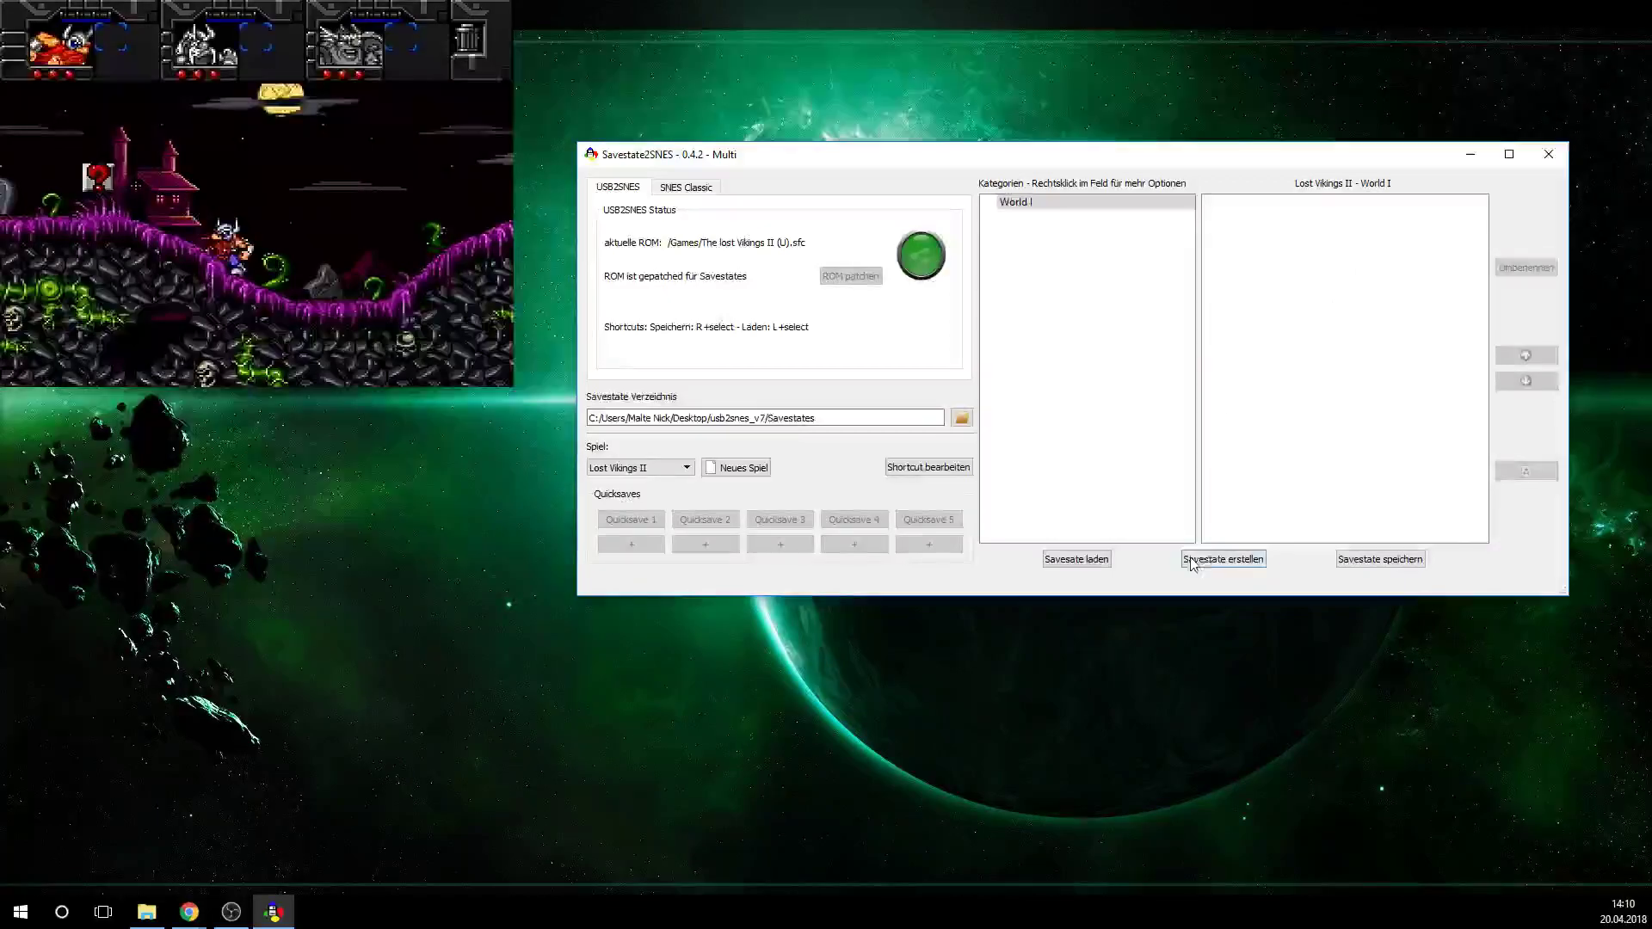
pyautogui.click(1217, 560)
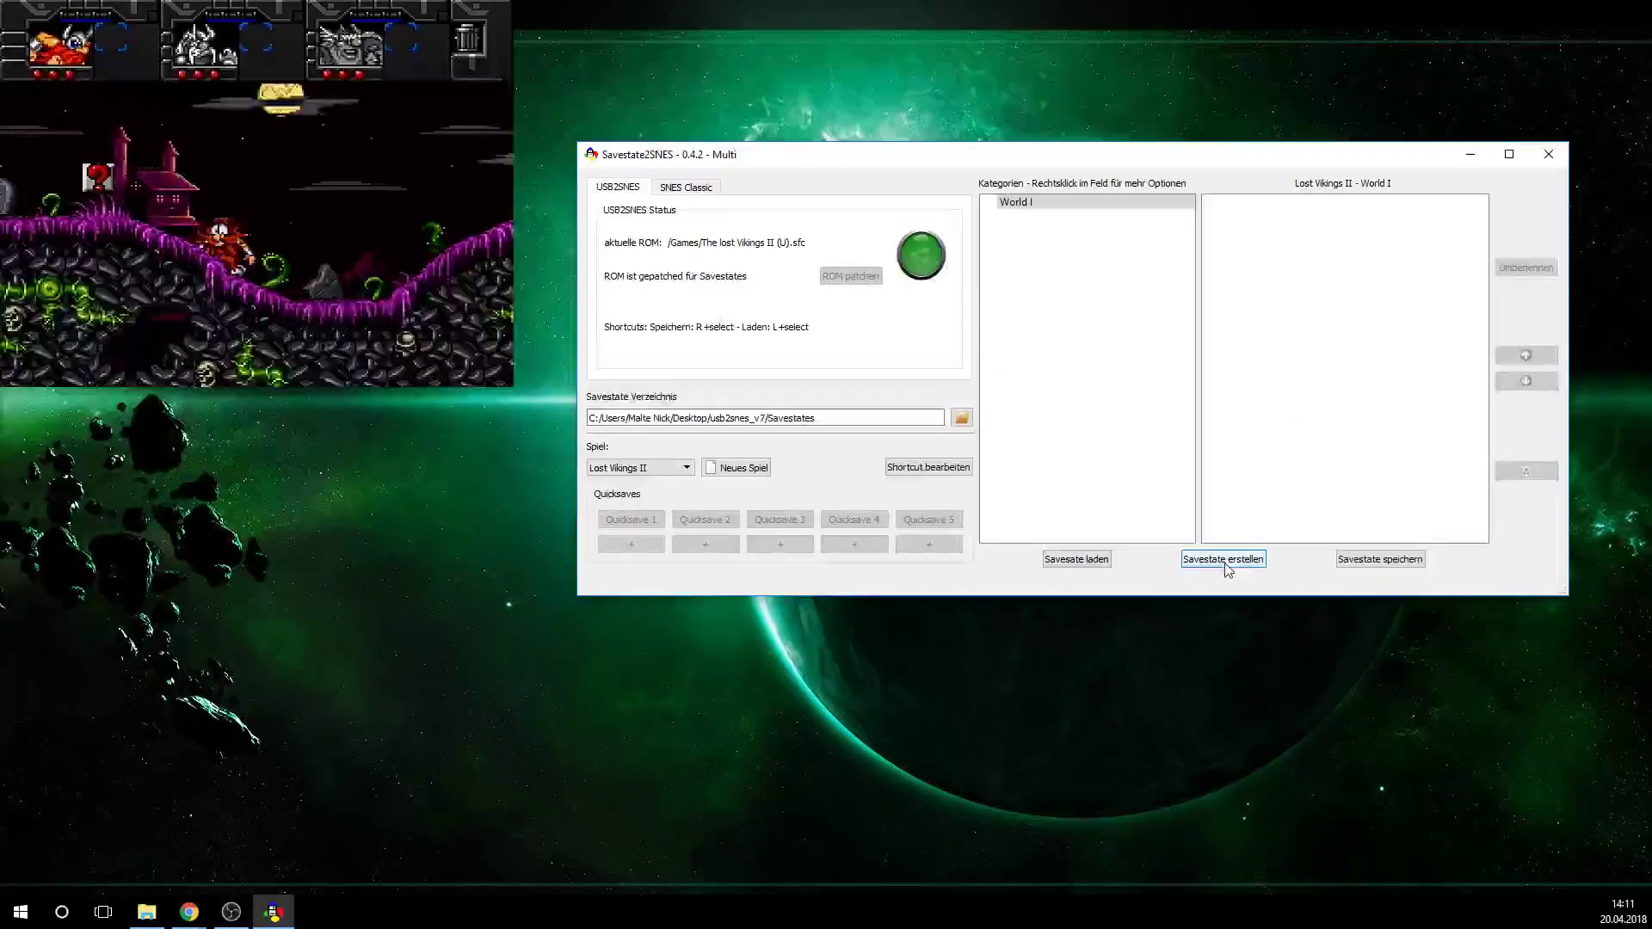
pyautogui.click(1227, 569)
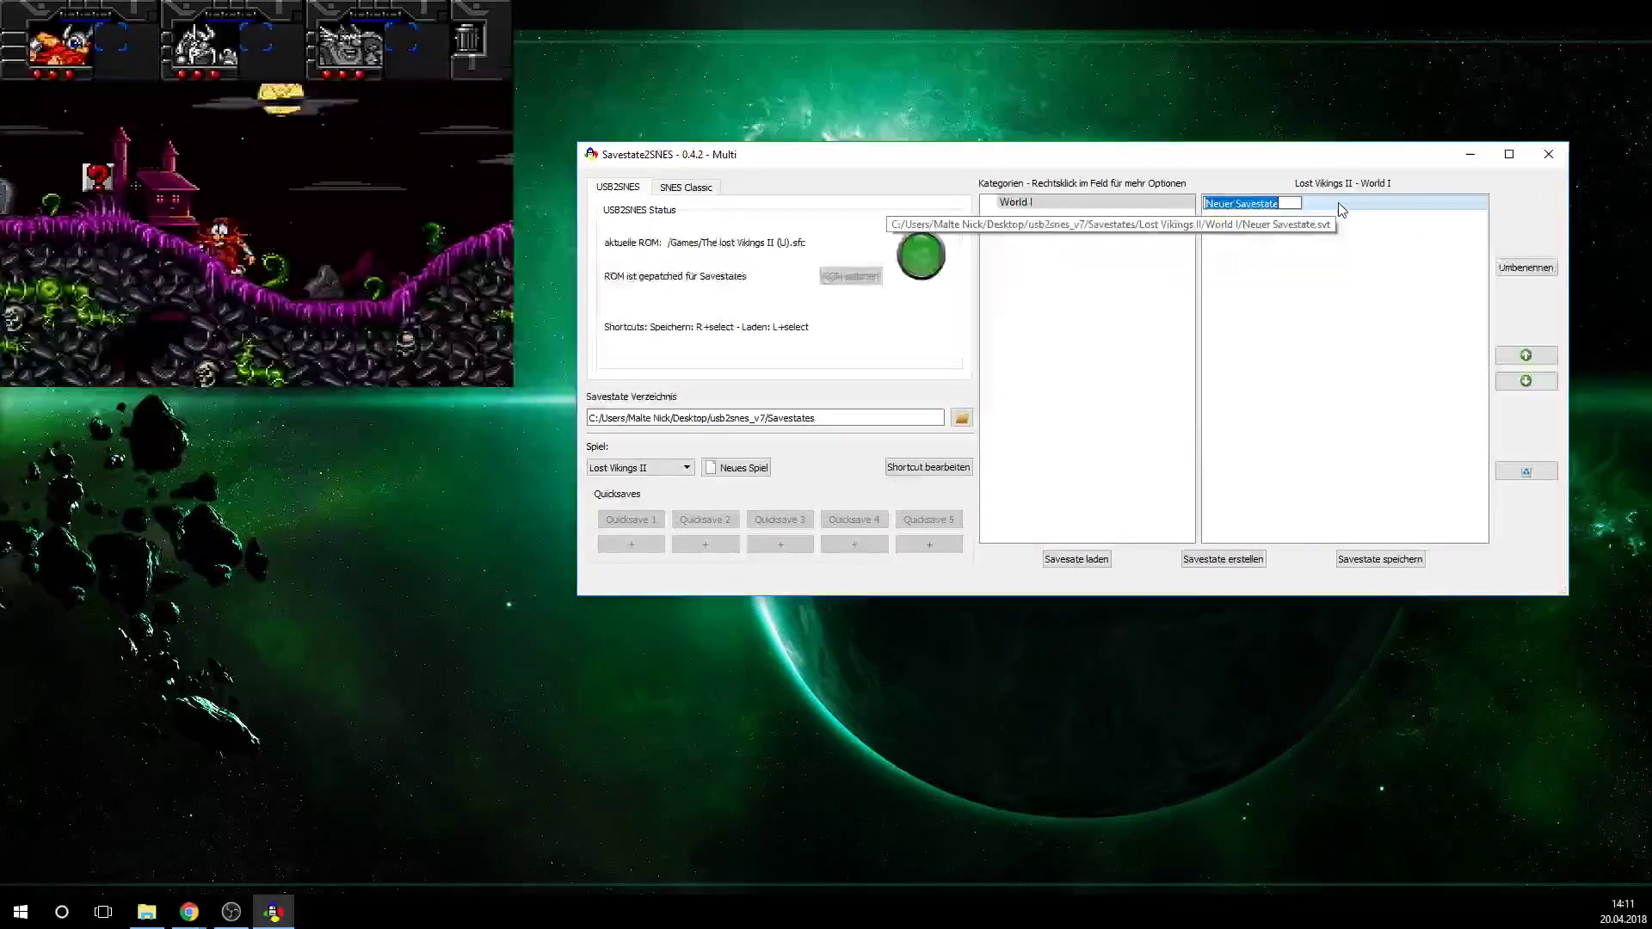
pyautogui.write('Level')
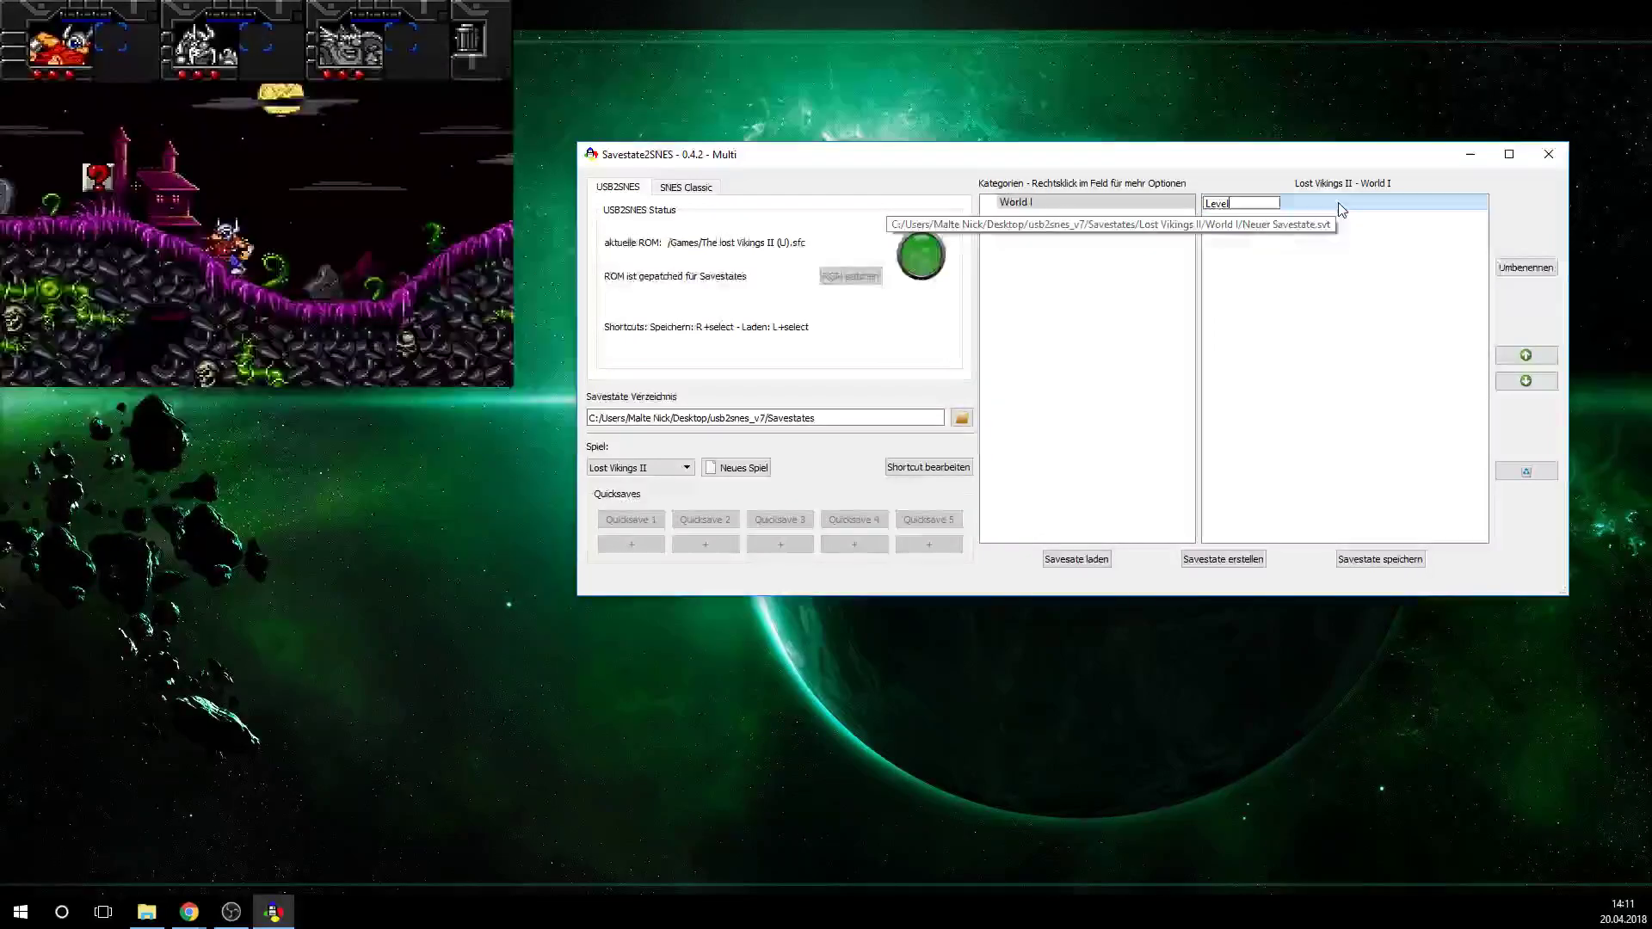
pyautogui.write(' 1')
pyautogui.press('Return')
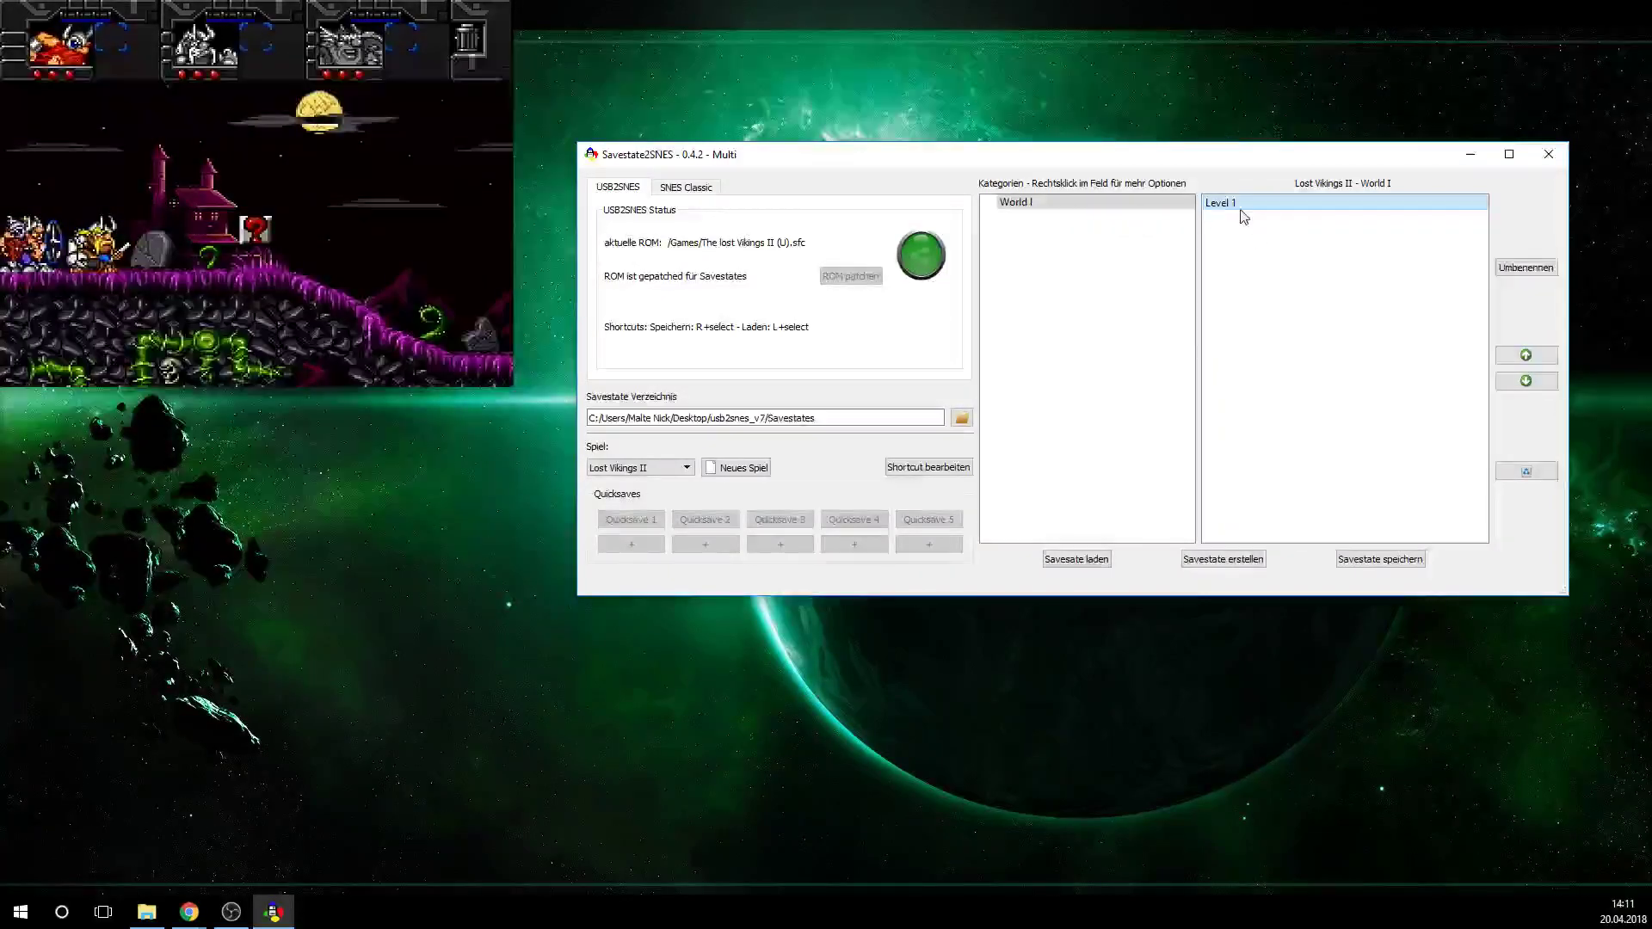
pyautogui.click(1074, 560)
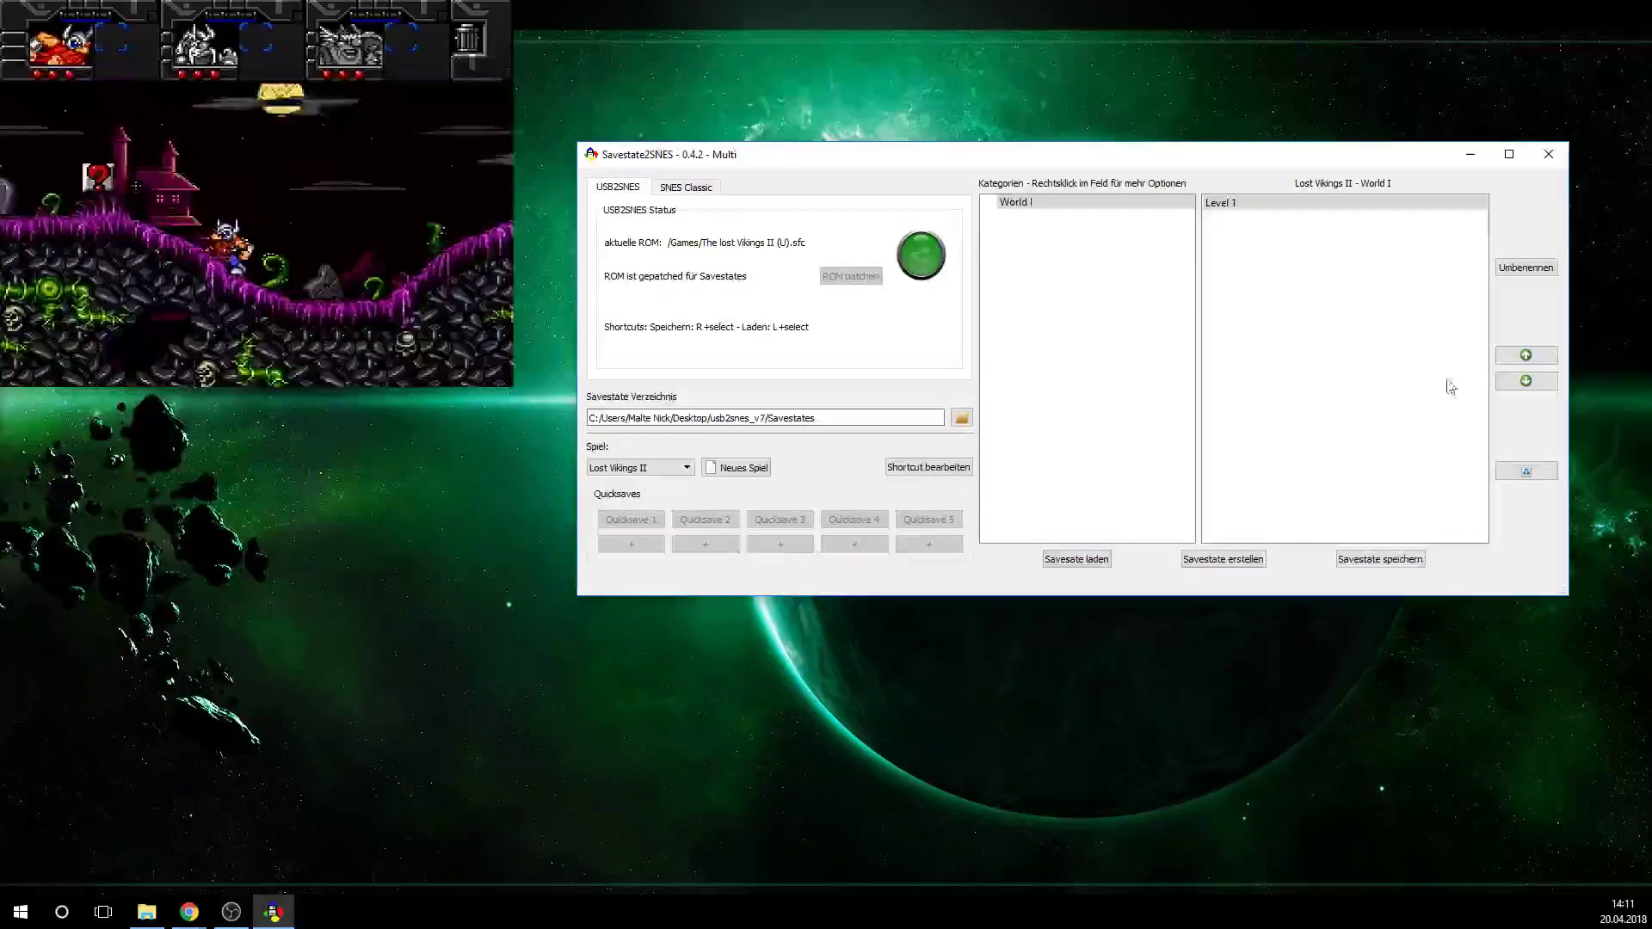
pyautogui.click(1516, 356)
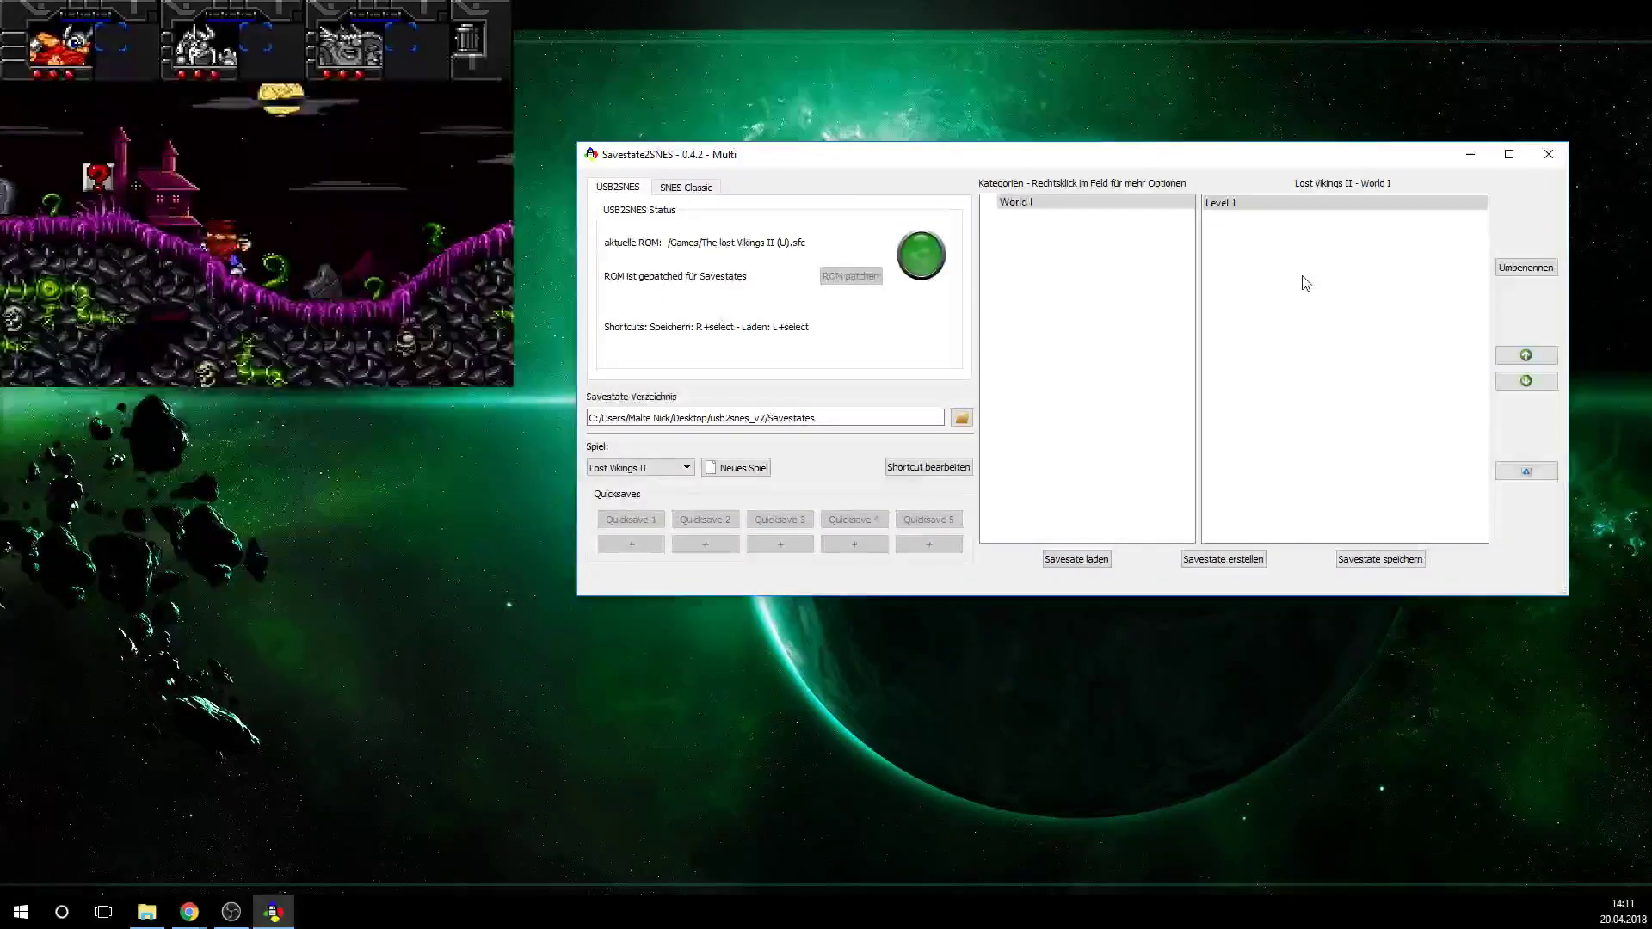
pyautogui.click(1316, 206)
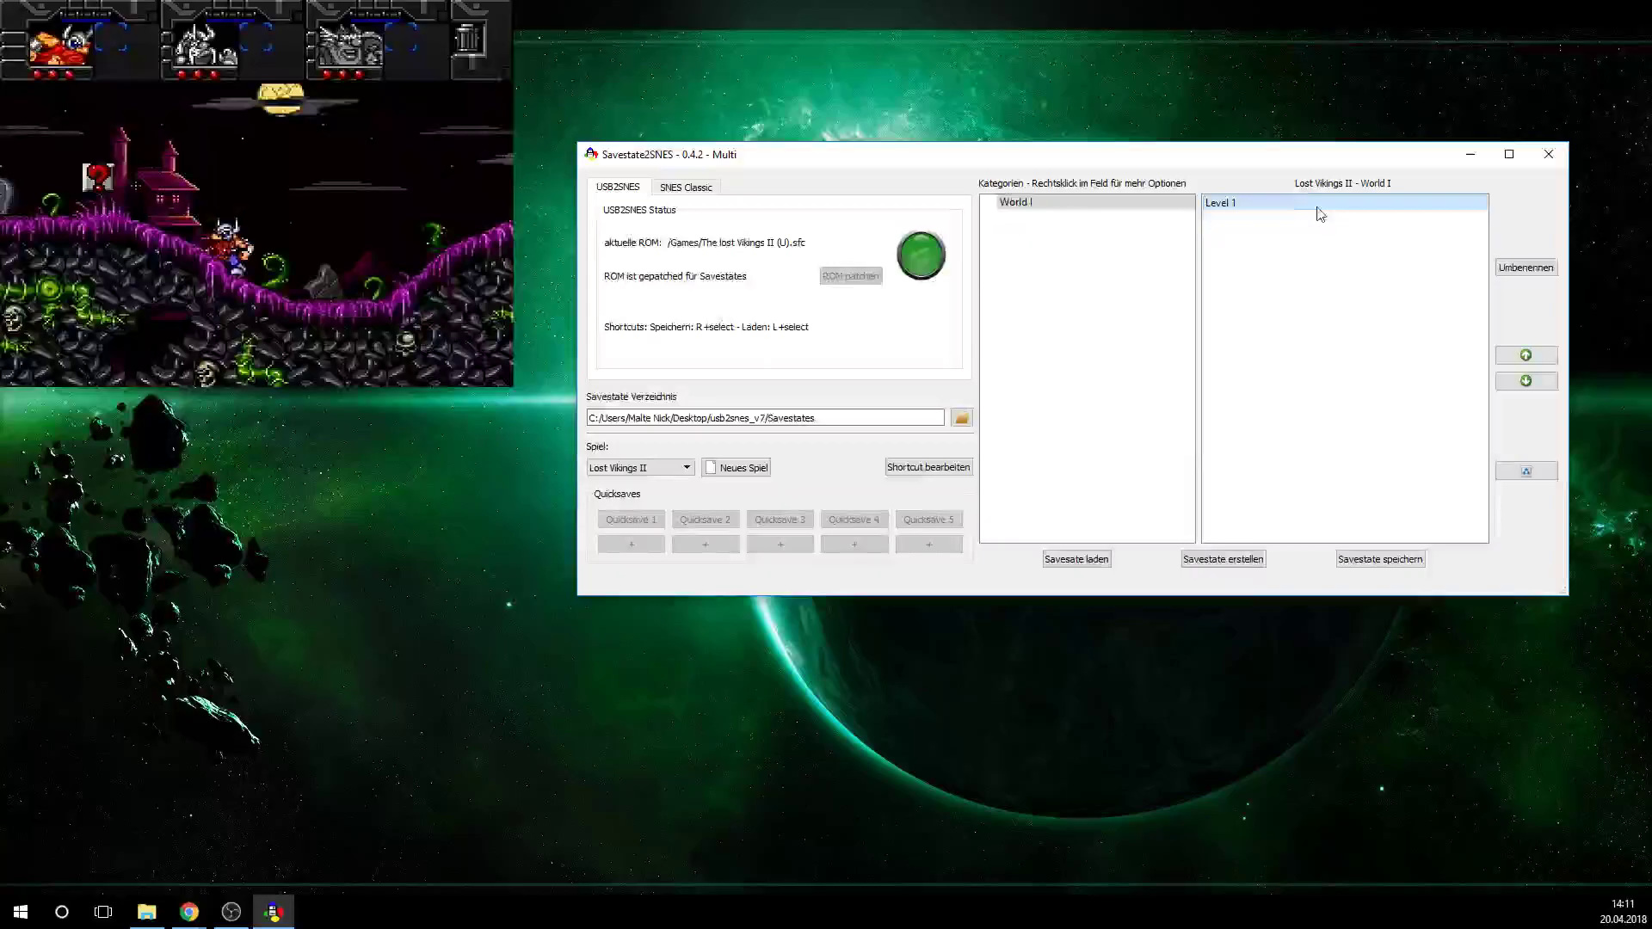
pyautogui.click(1526, 356)
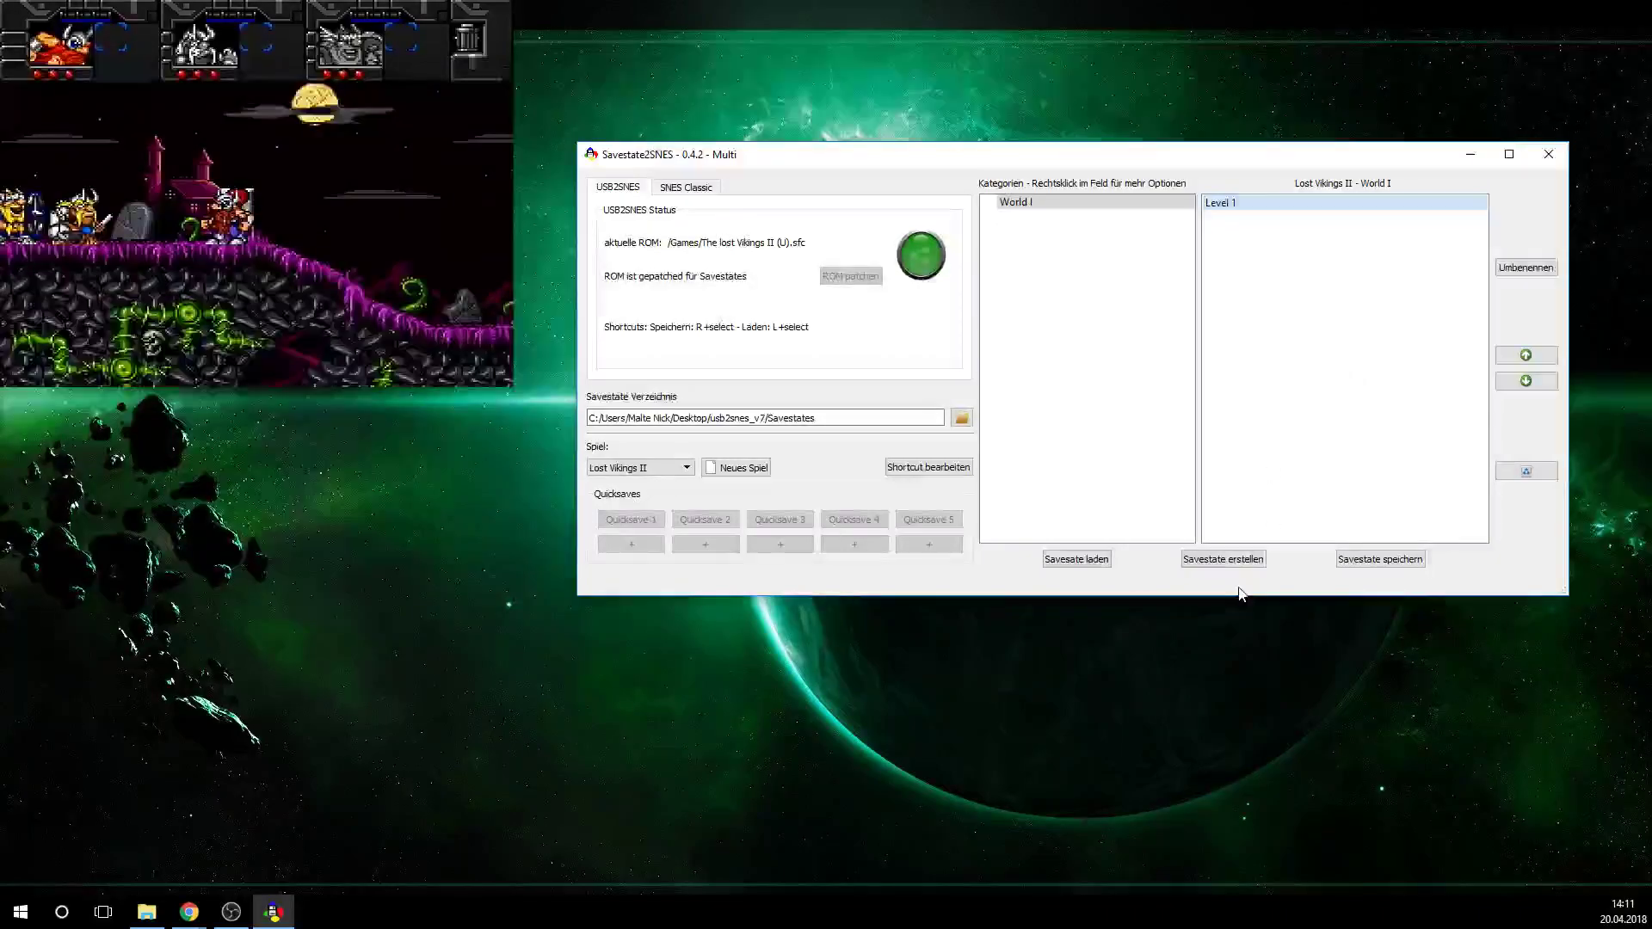
pyautogui.click(1237, 563)
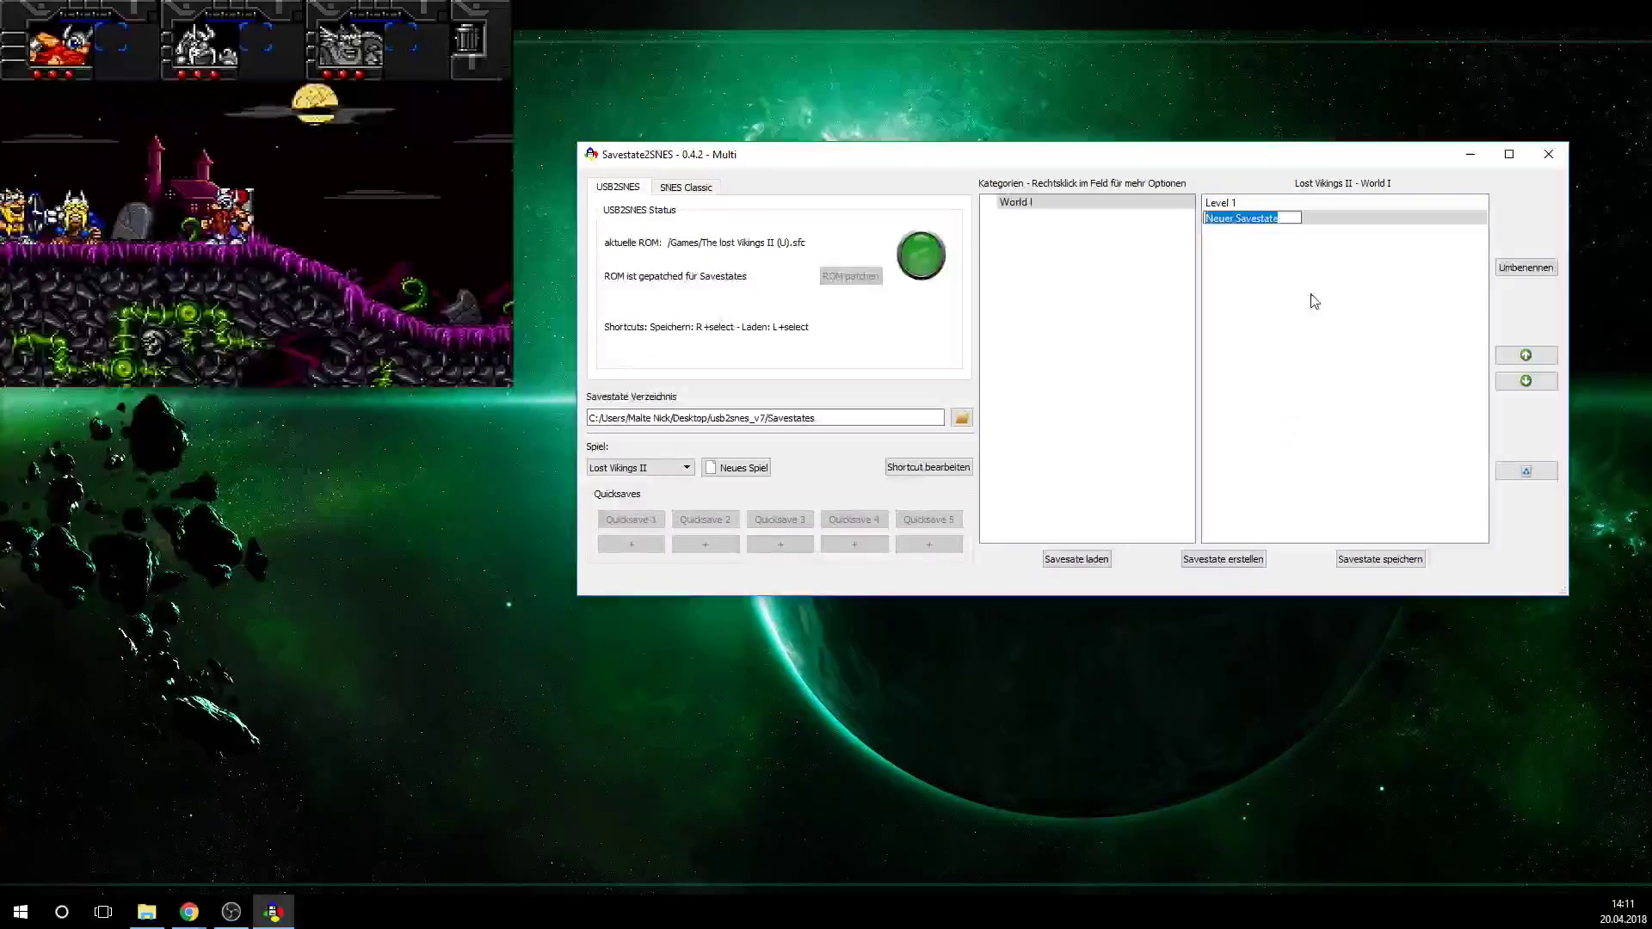
pyautogui.write('dssdadas')
pyautogui.press('Return')
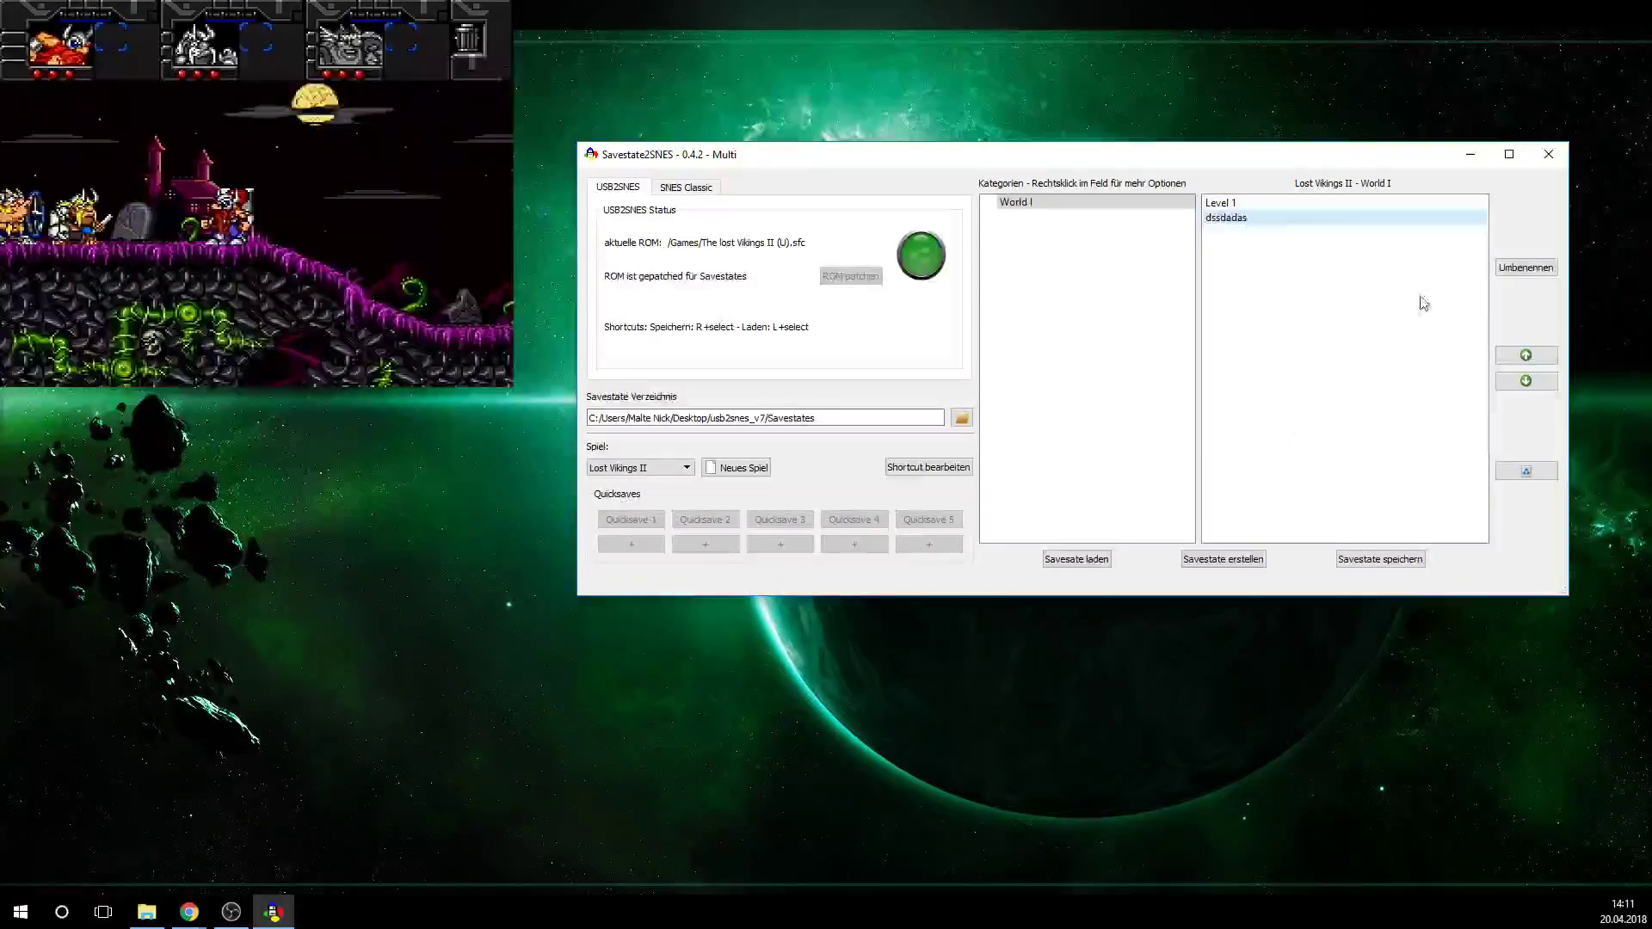
pyautogui.click(1525, 356)
pyautogui.click(1525, 380)
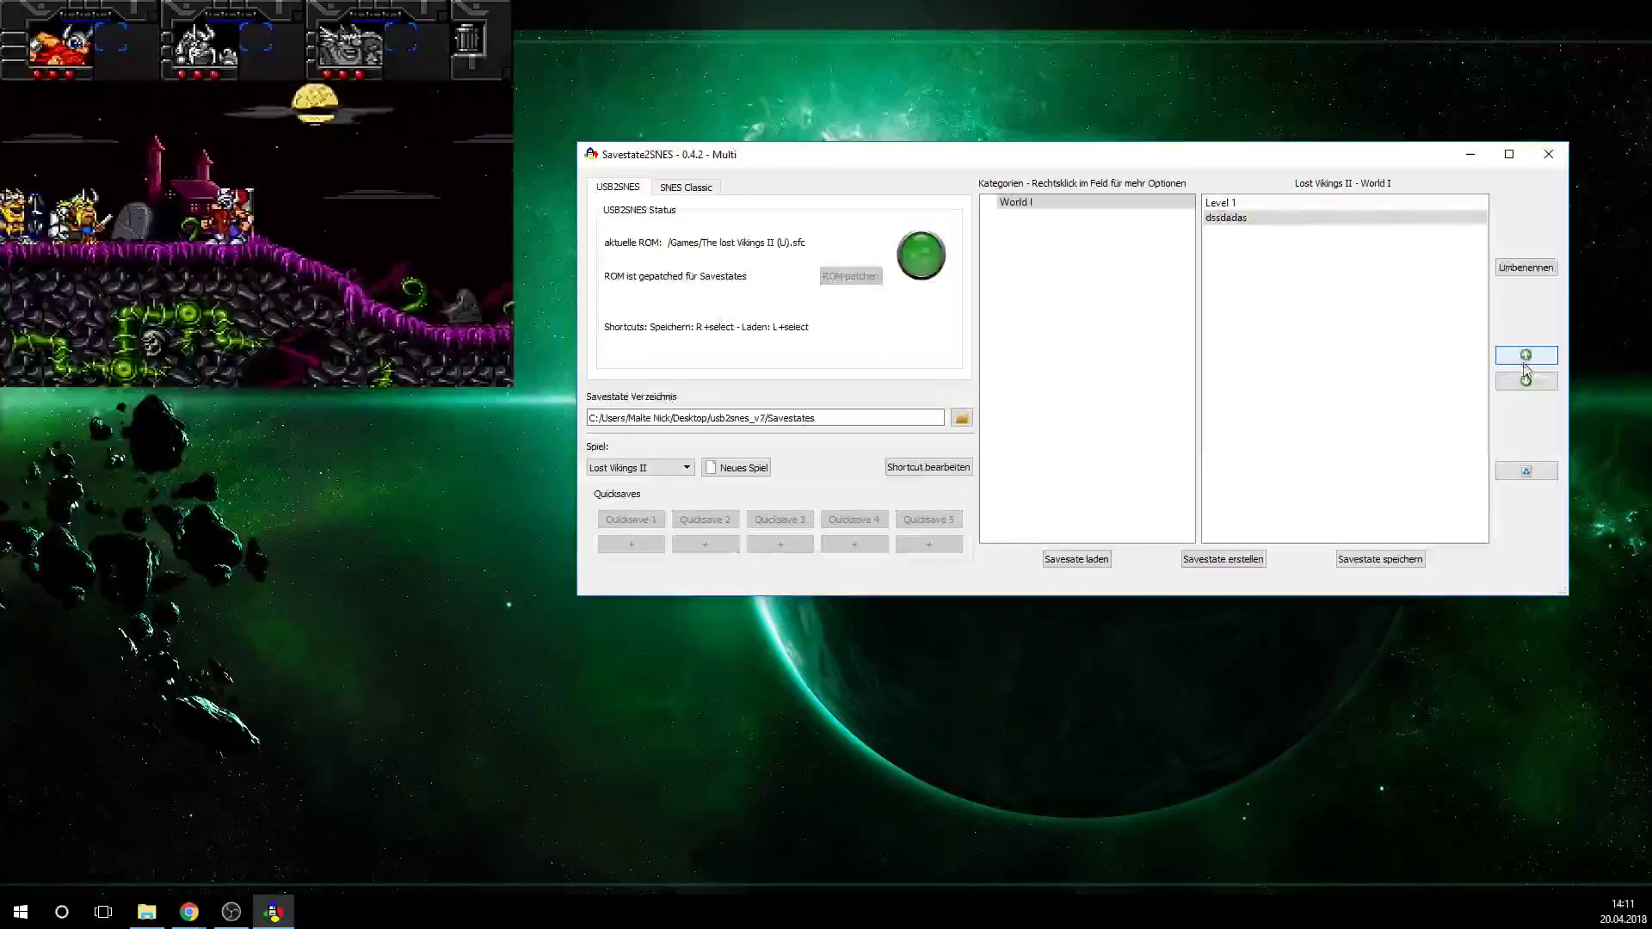
pyautogui.click(1239, 220)
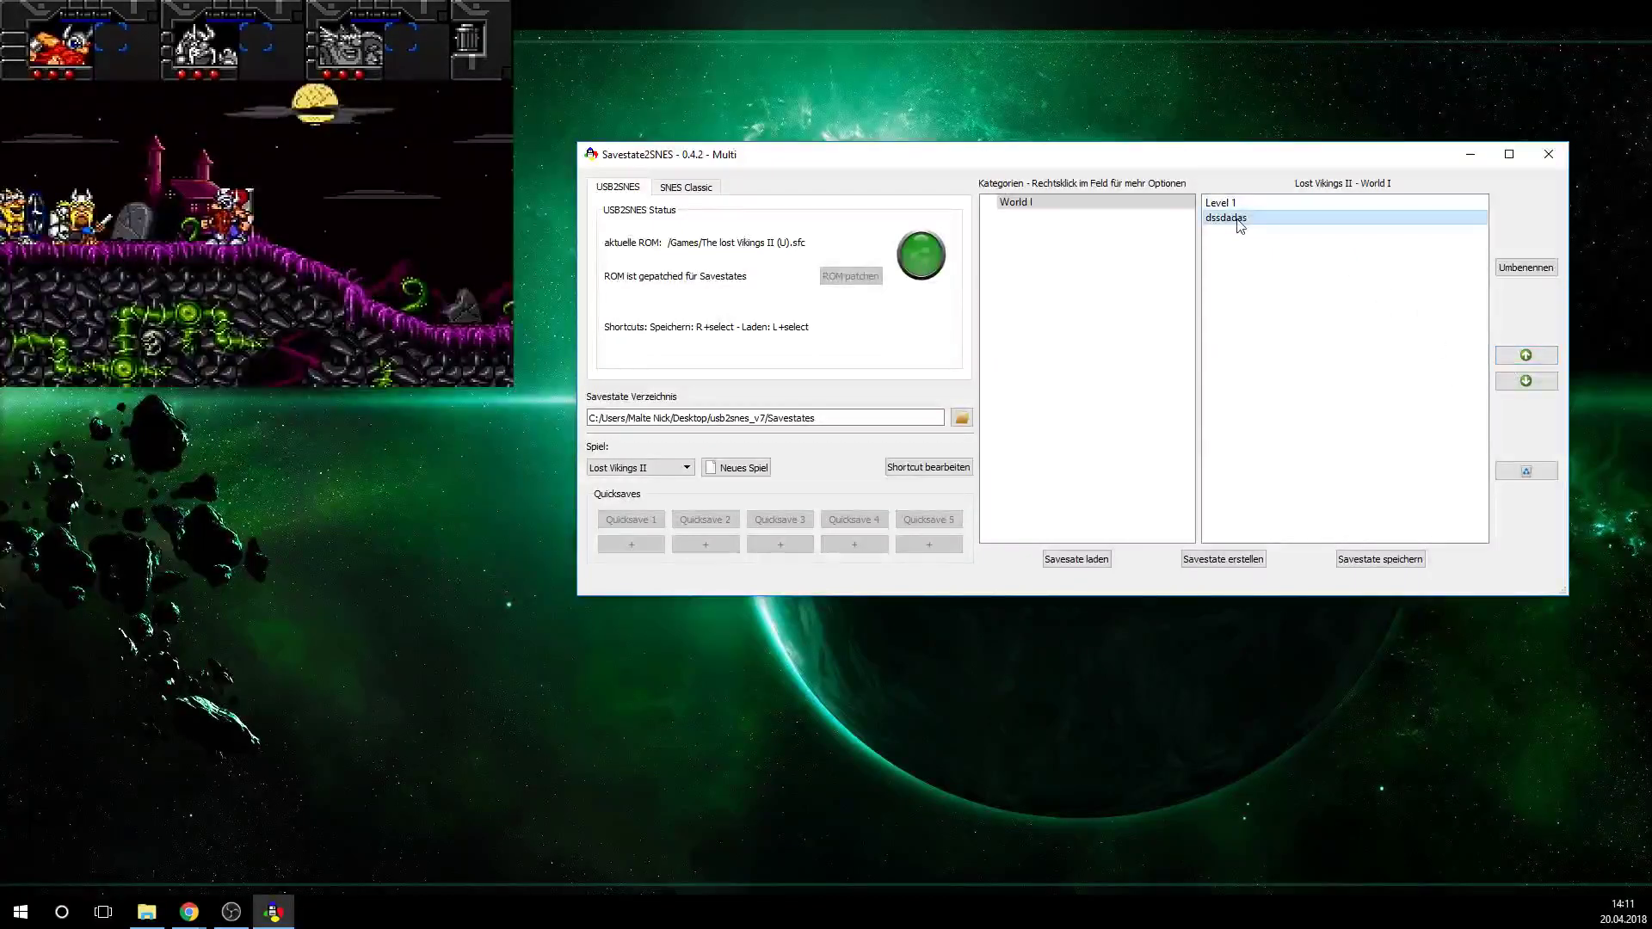
pyautogui.click(1526, 471)
pyautogui.click(1251, 346)
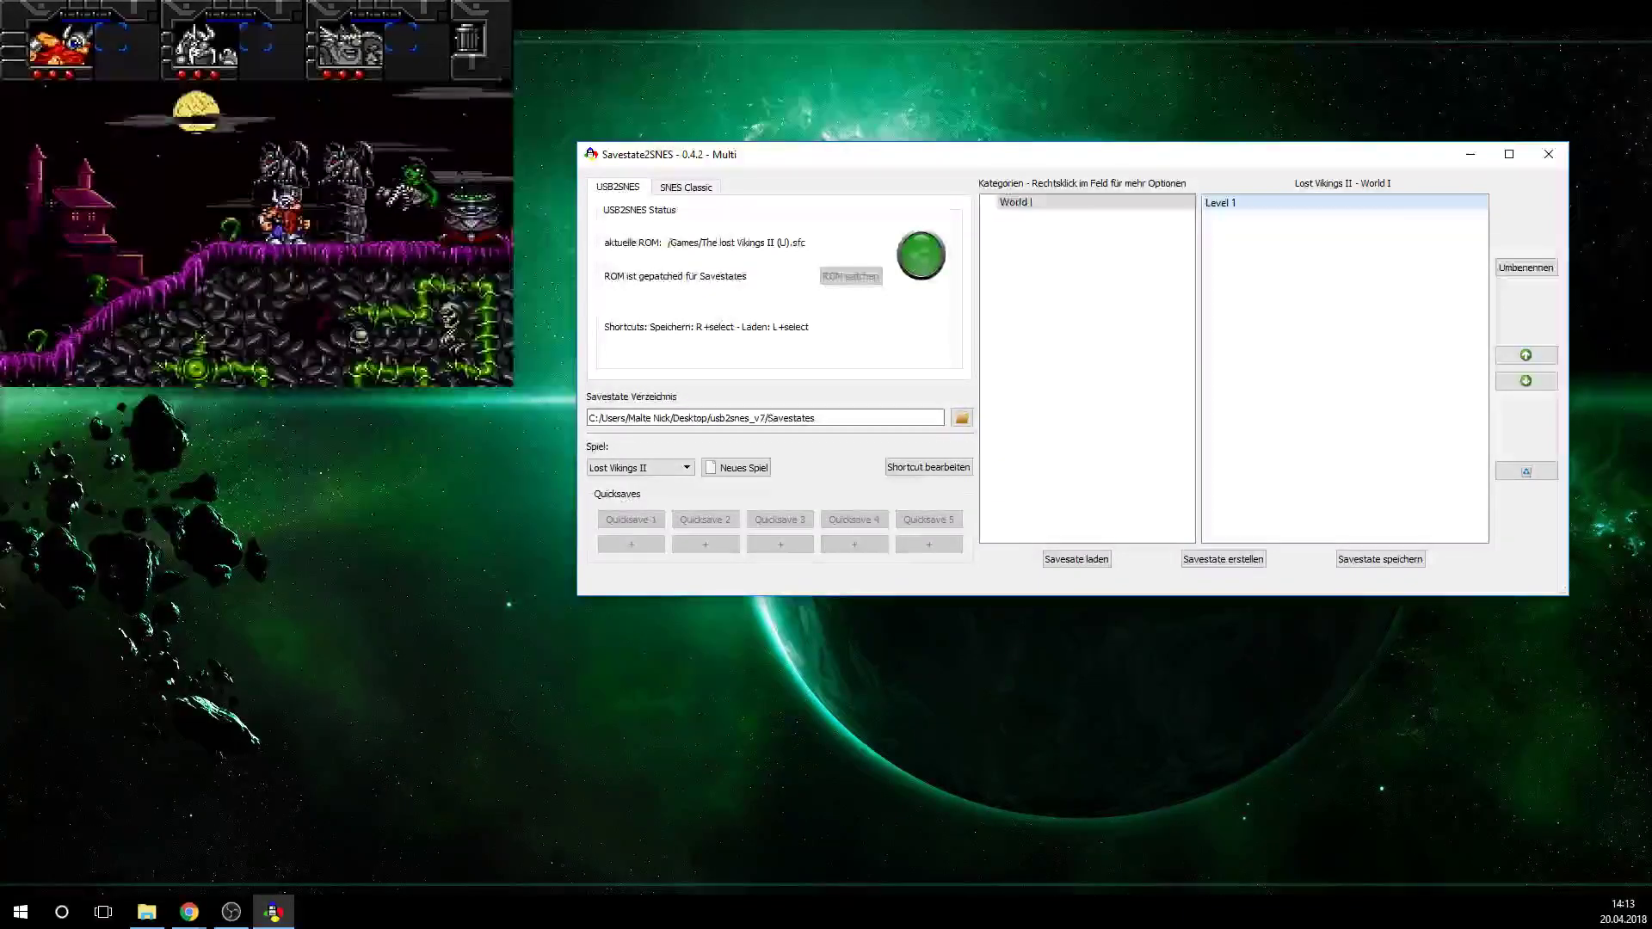
# Switch to the Savestate2snes webpage in Chrome and highlight the Reporting bugs contact lines
pyautogui.hotkey('alt', 'Tab')
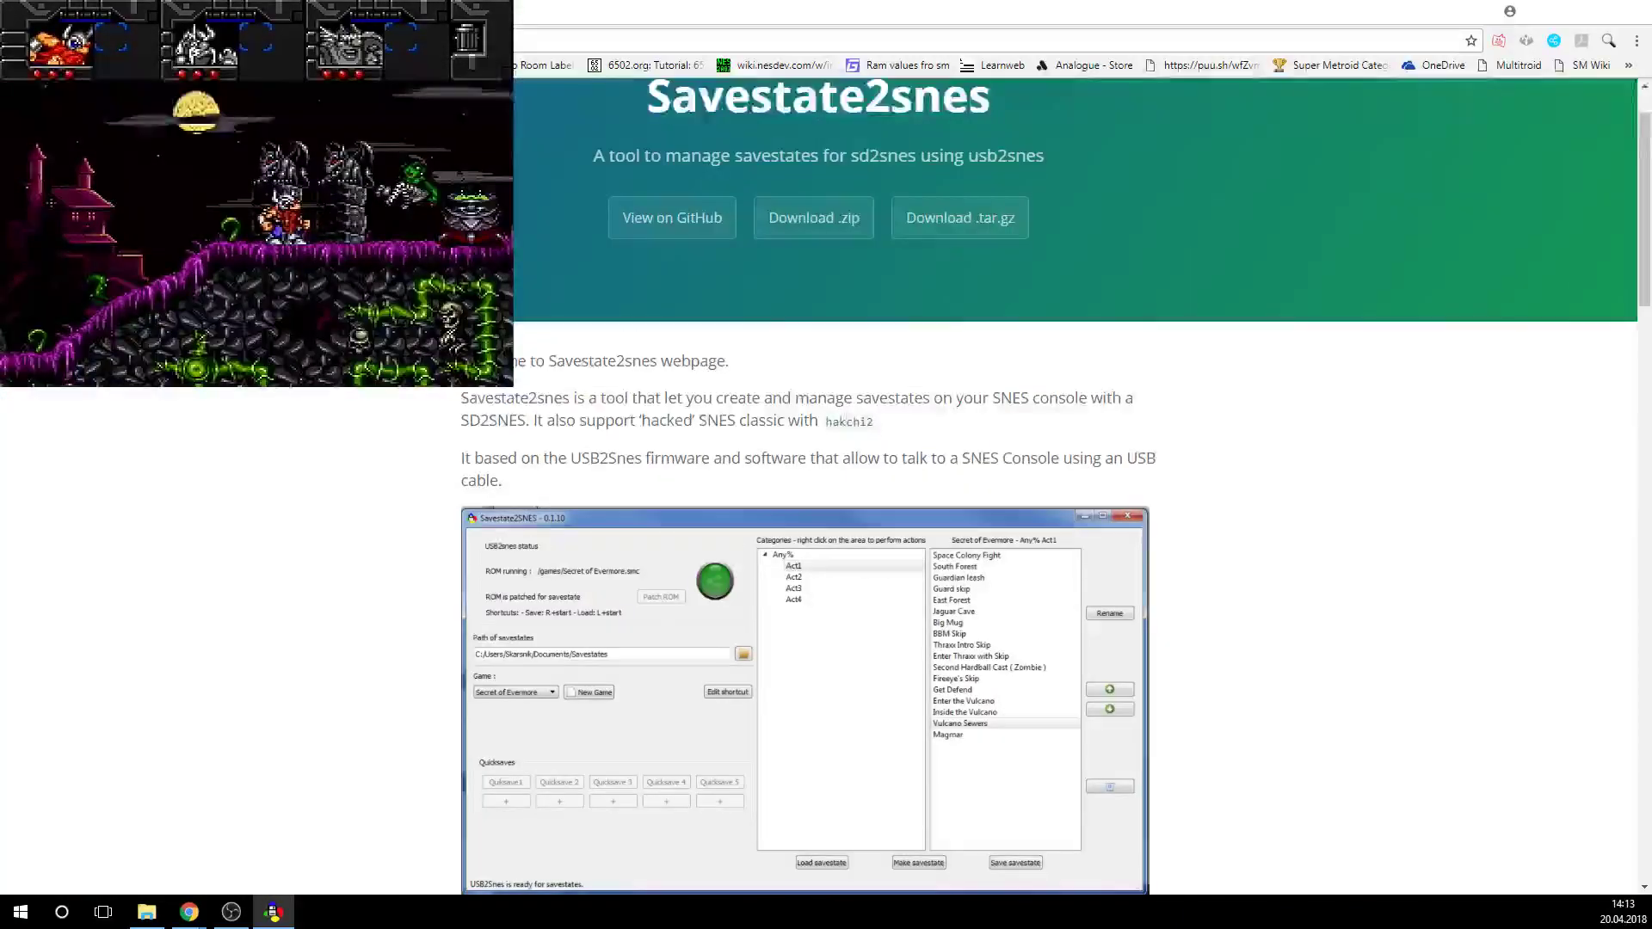
pyautogui.scroll(-9, 576, 465)
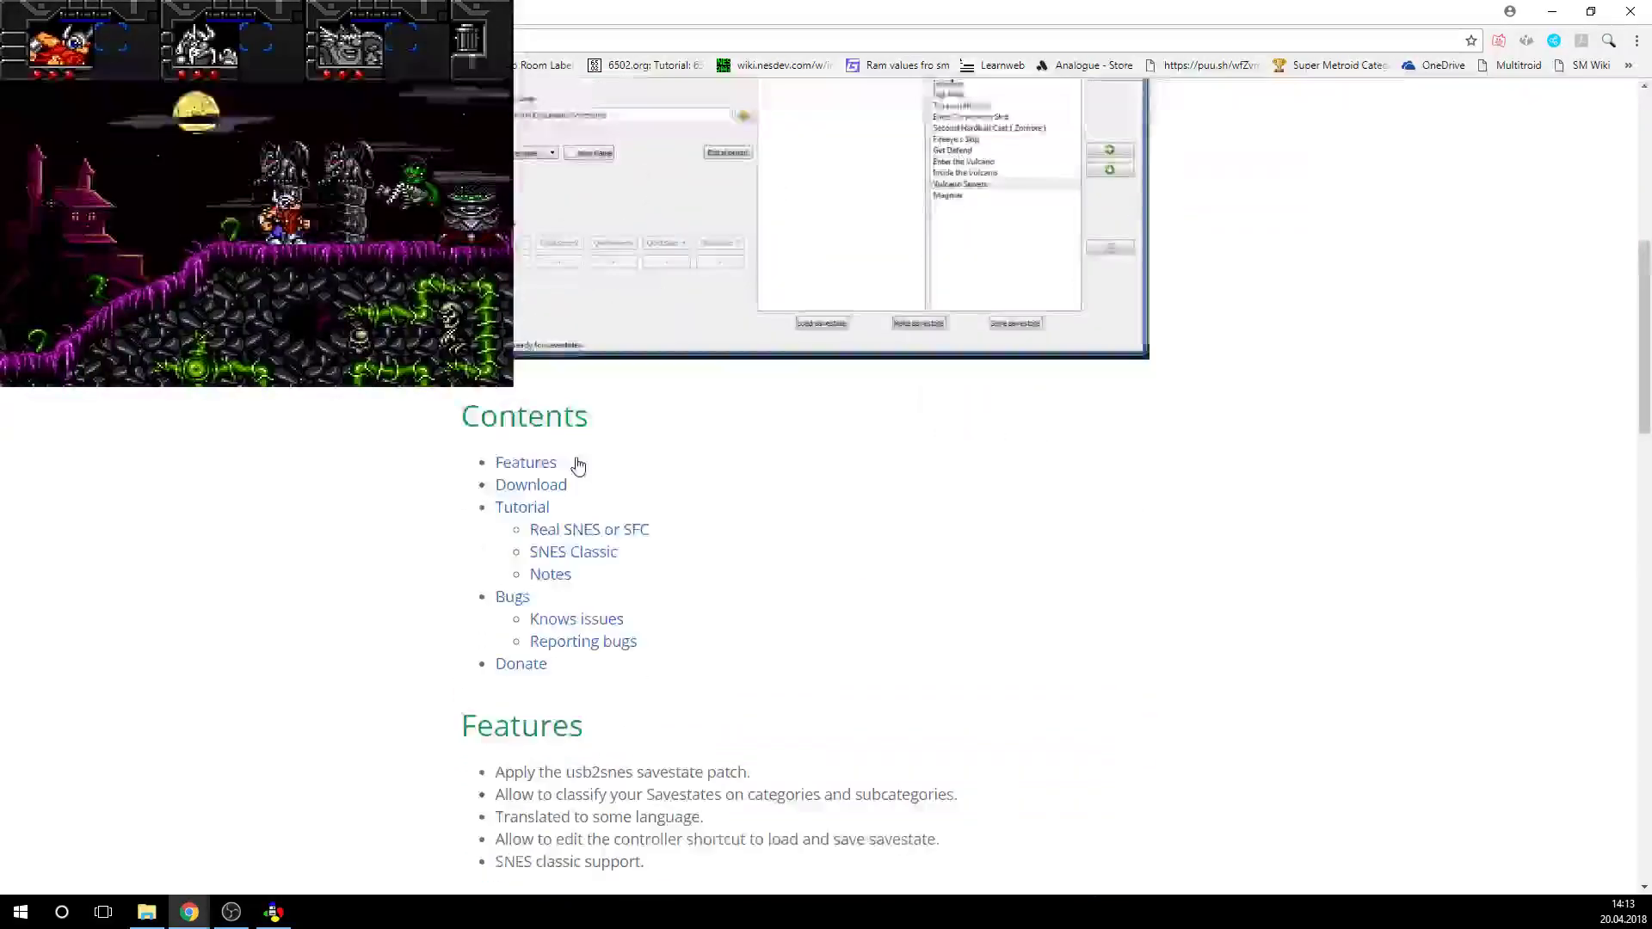
pyautogui.scroll(-20, 817, 481)
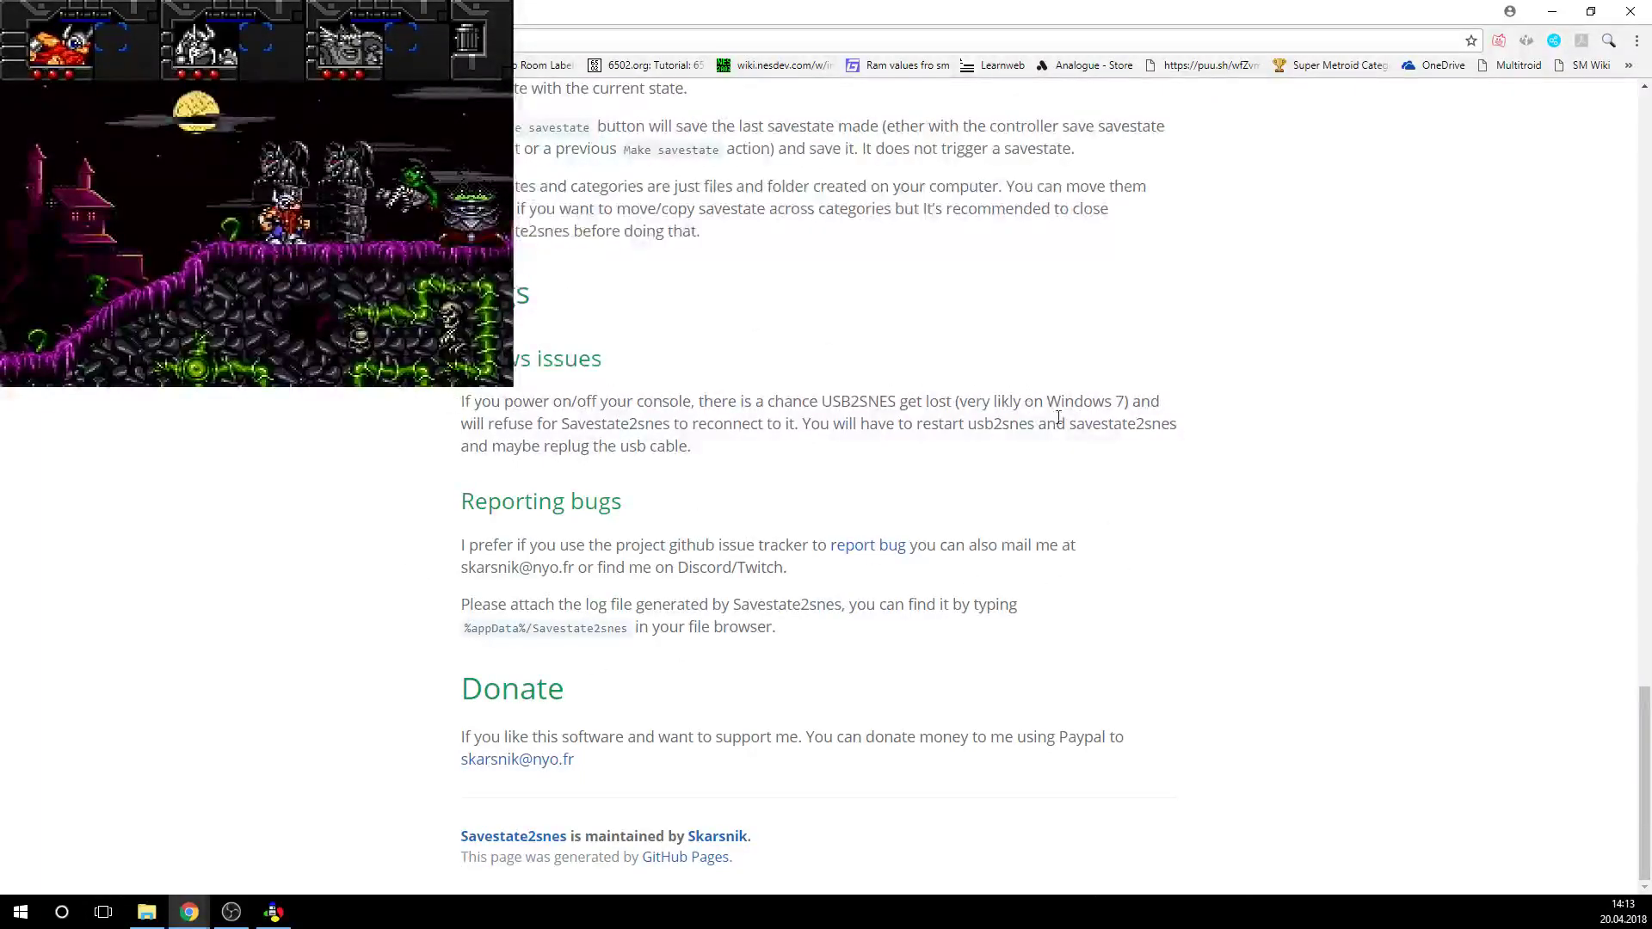
pyautogui.moveTo(565, 547); pyautogui.dragTo(733, 547)
pyautogui.moveTo(476, 568); pyautogui.dragTo(665, 574)
pyautogui.moveTo(775, 568); pyautogui.dragTo(678, 568)
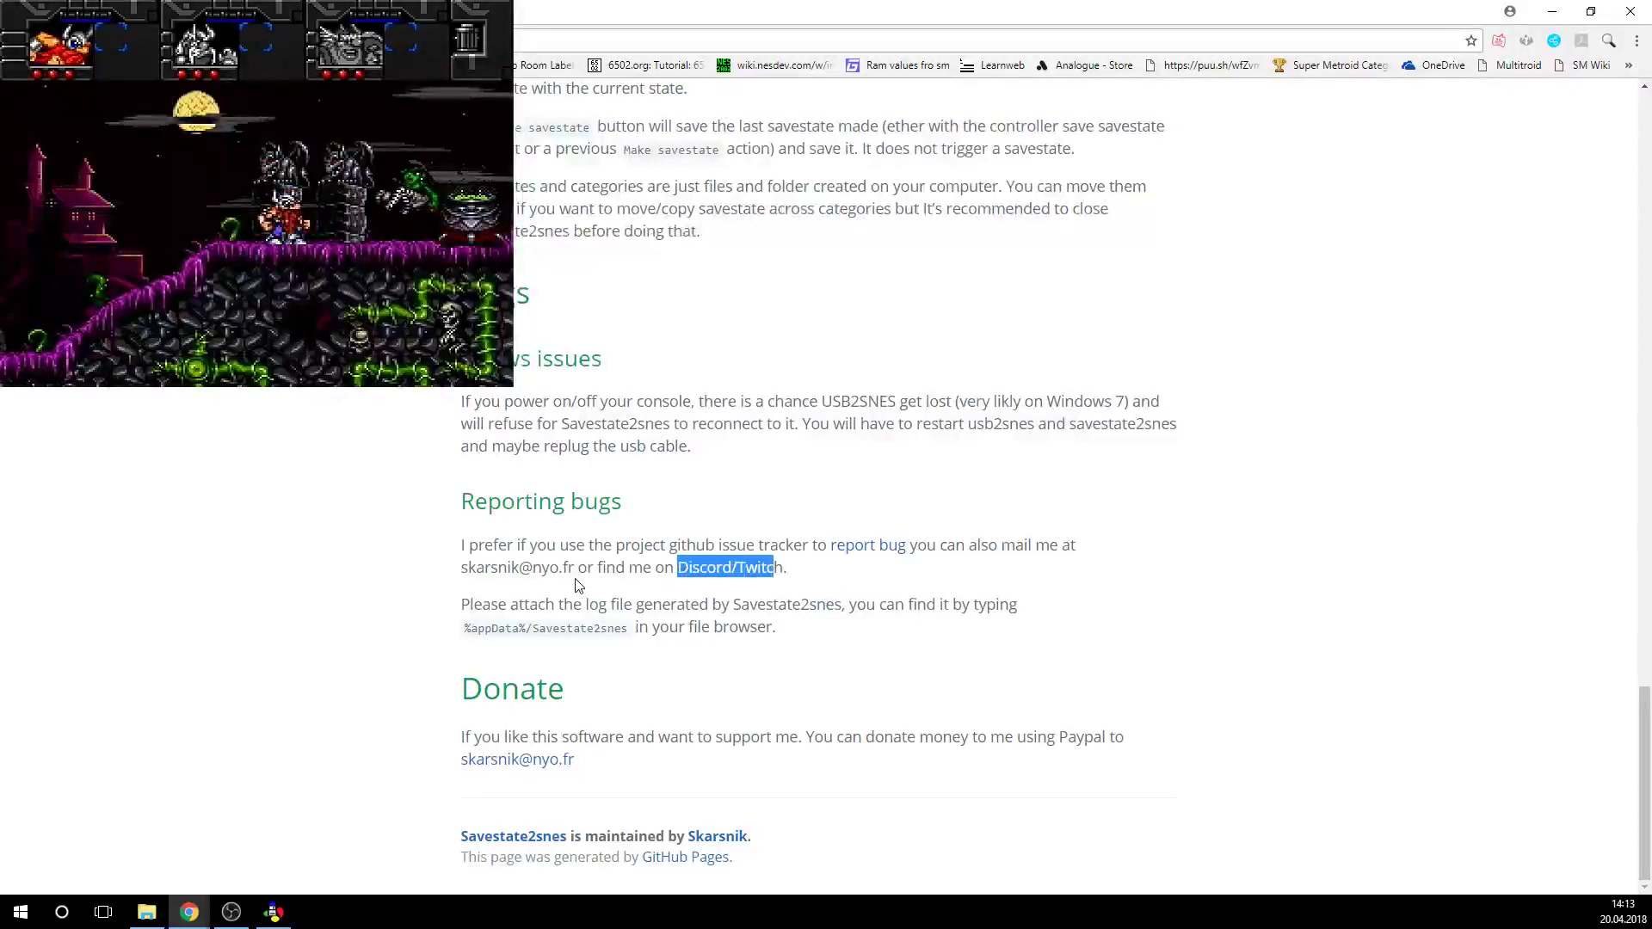
pyautogui.moveTo(480, 569); pyautogui.dragTo(794, 590)
pyautogui.click(738, 611)
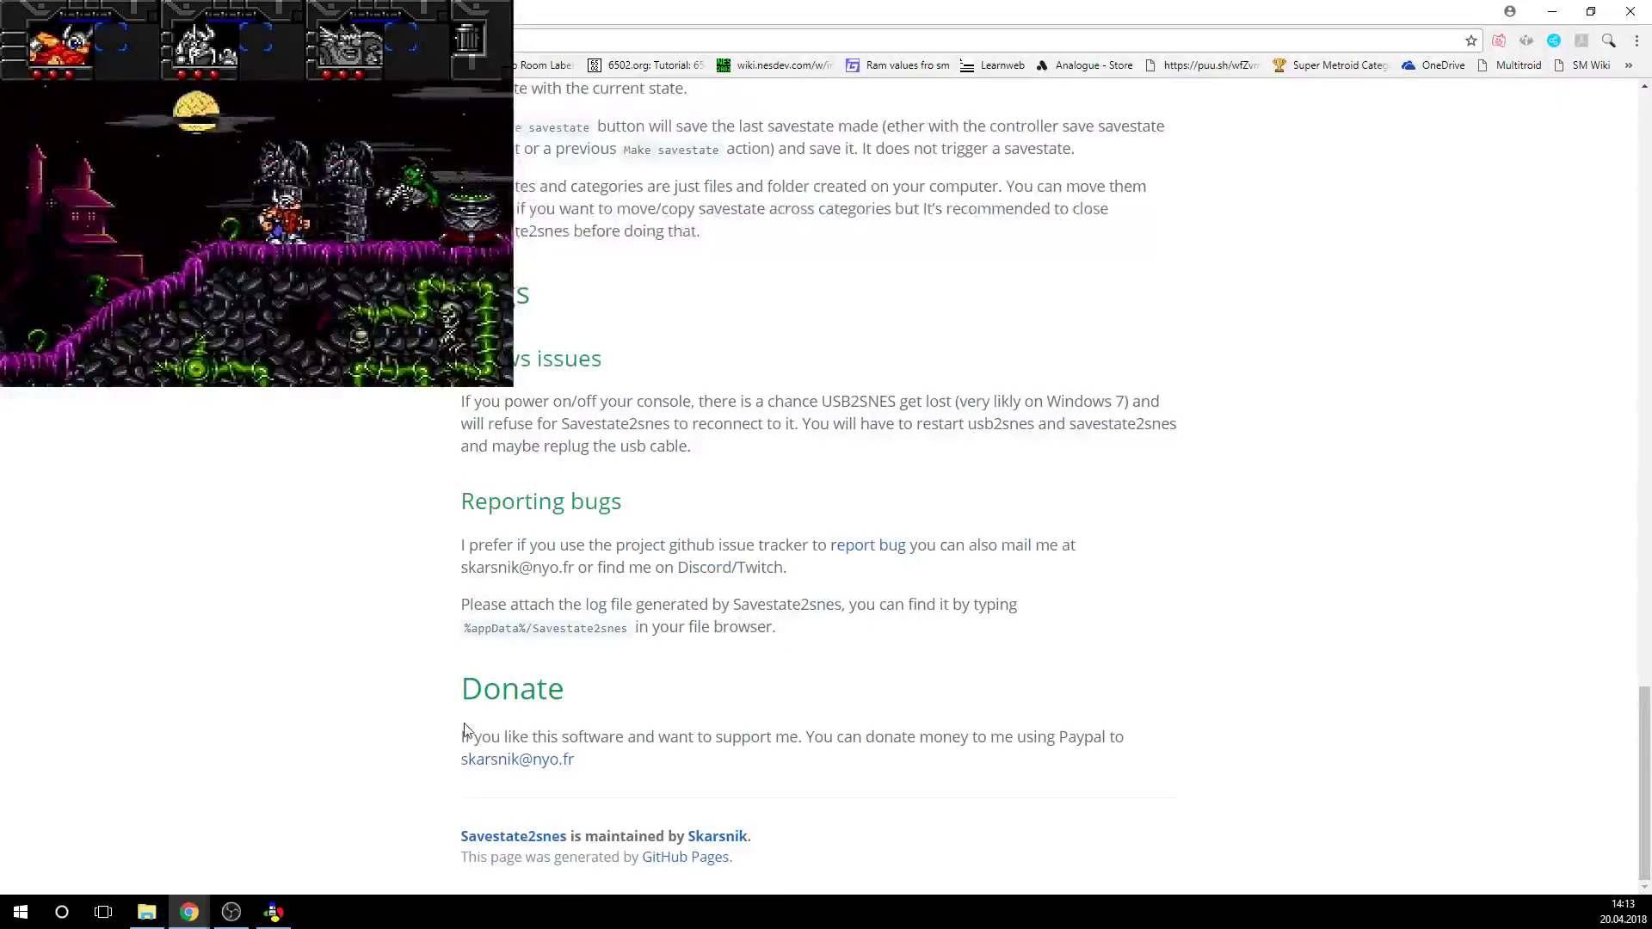
# Highlight the Donate paragraph, then scroll back up the page
pyautogui.moveTo(464, 731); pyautogui.dragTo(1134, 767)
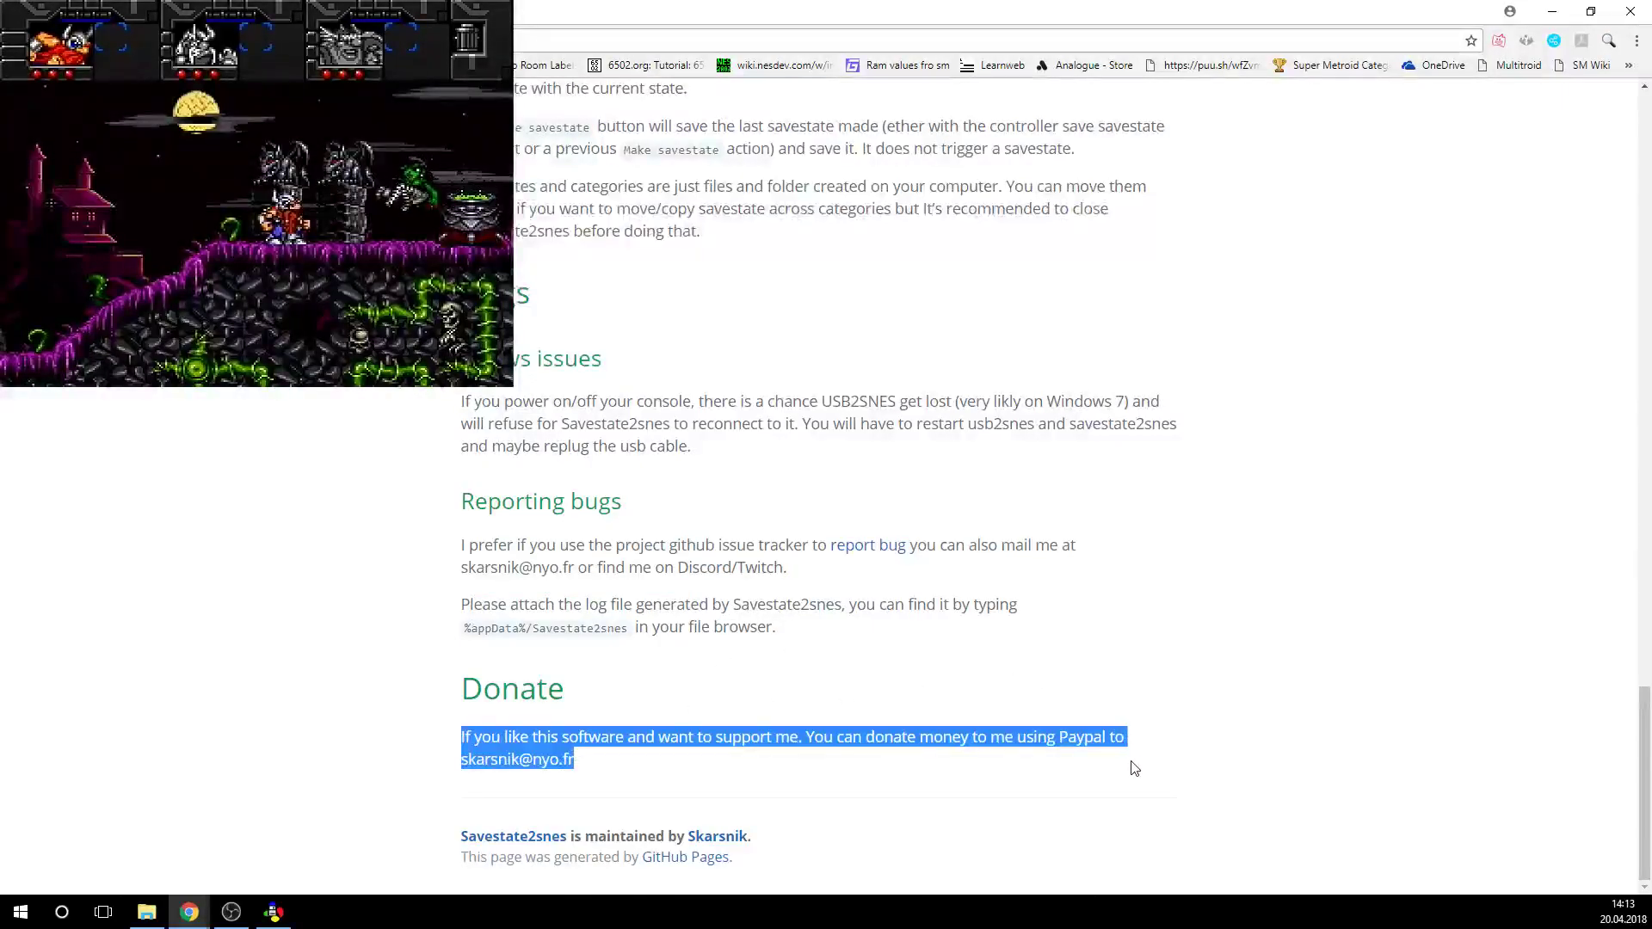
pyautogui.click(635, 800)
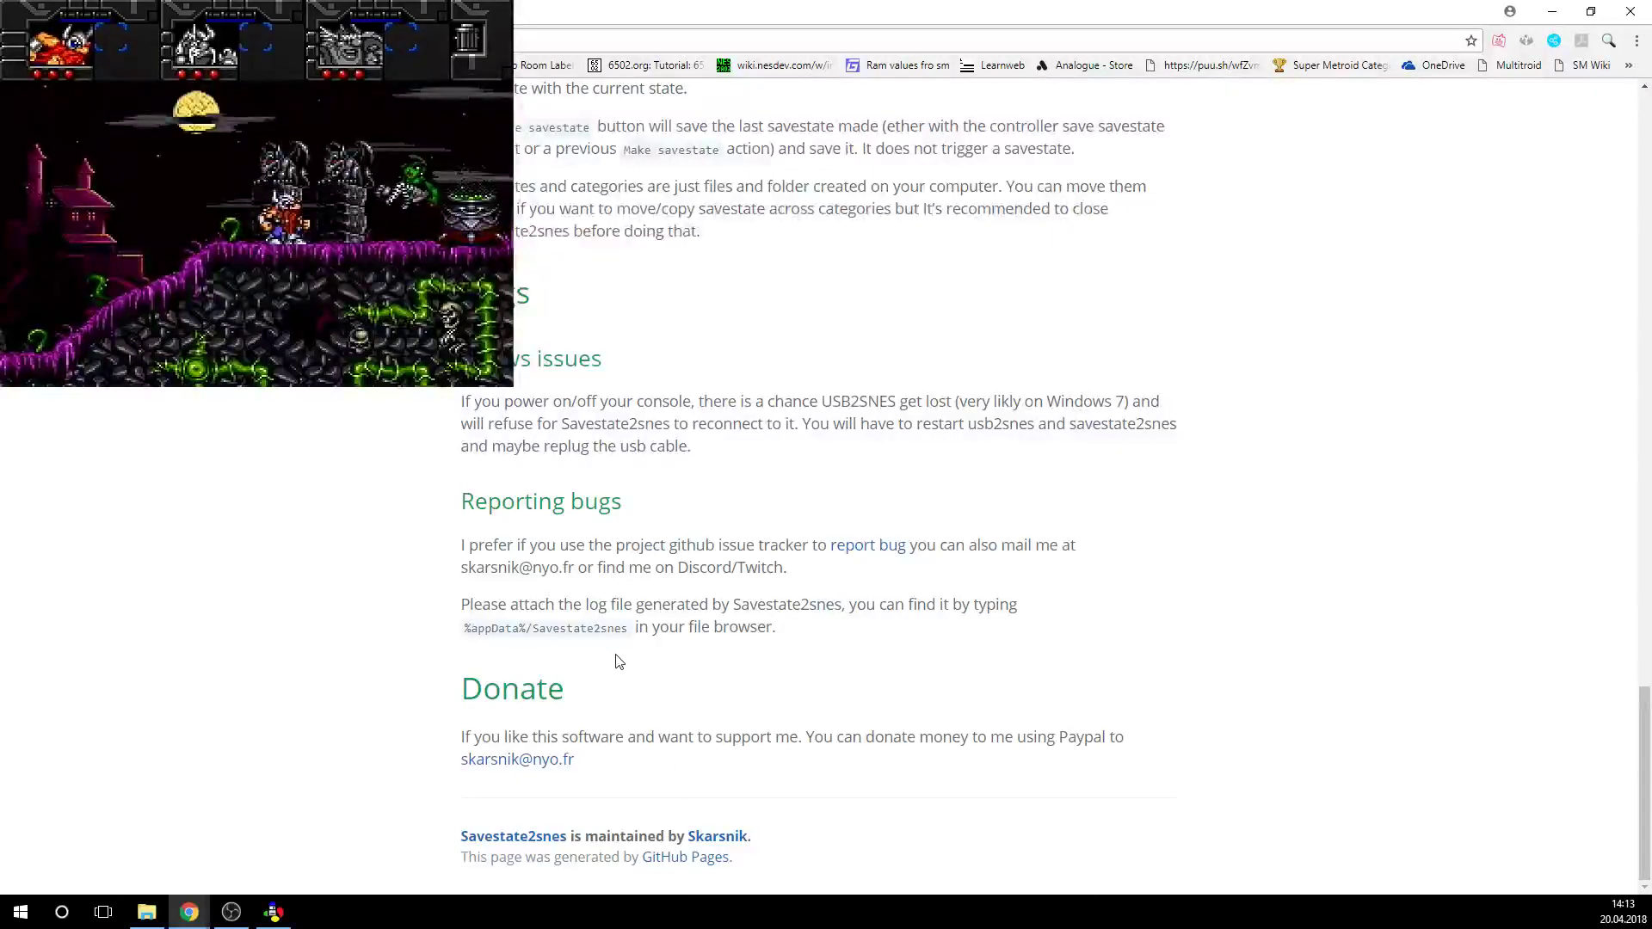
pyautogui.scroll(6, 602, 645)
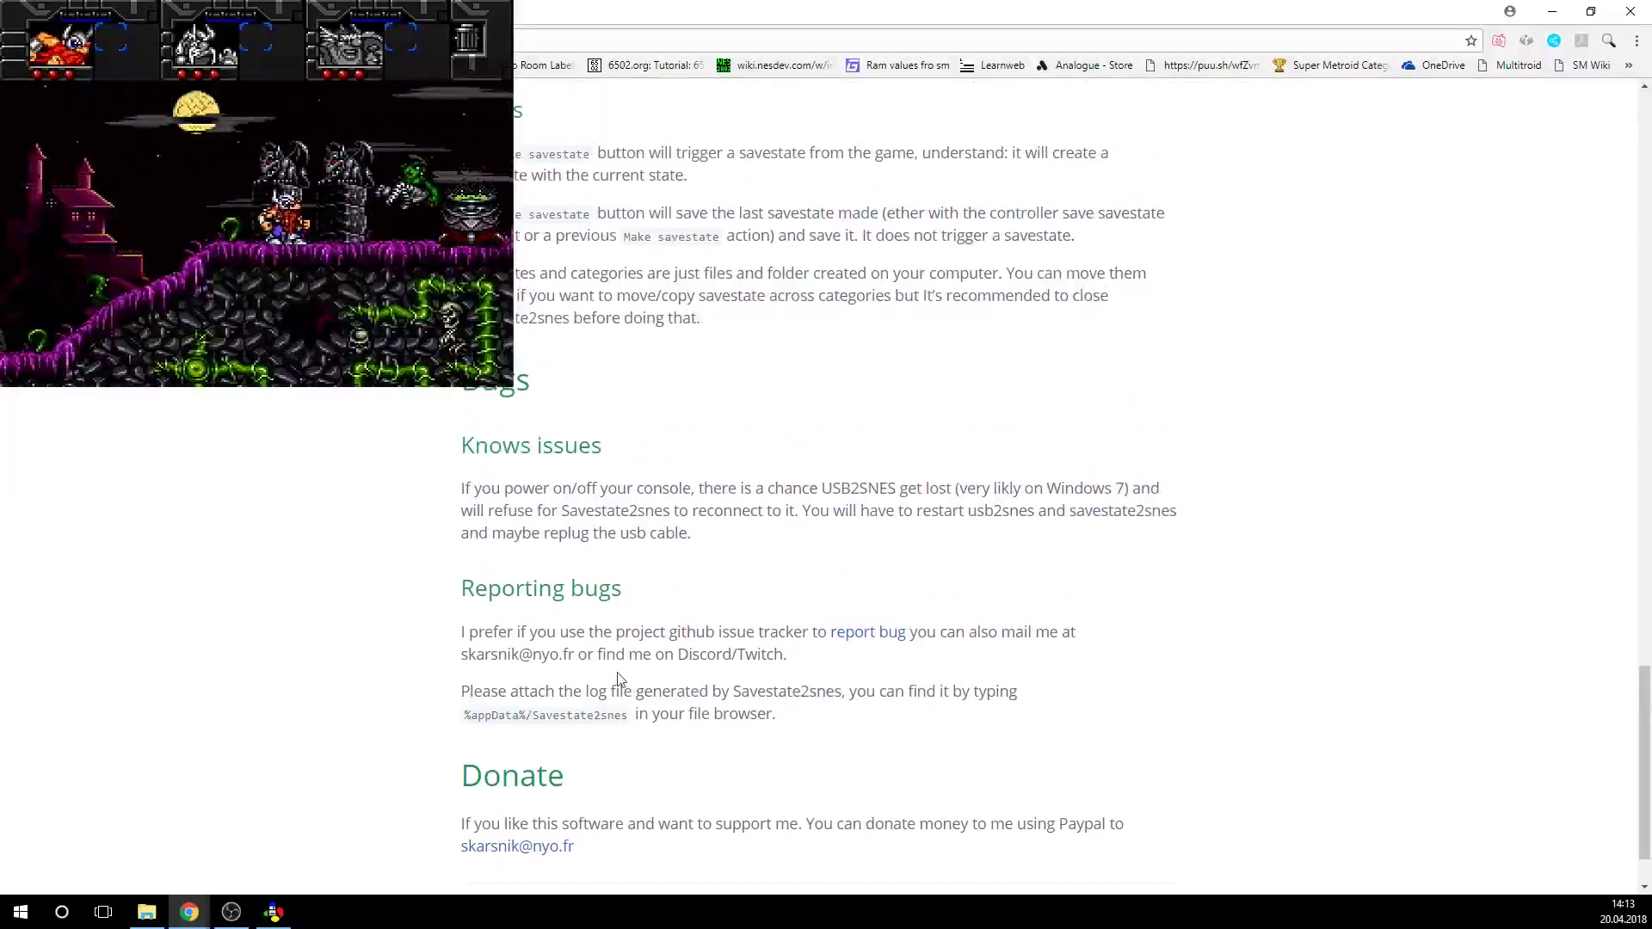
pyautogui.scroll(20, 663, 649)
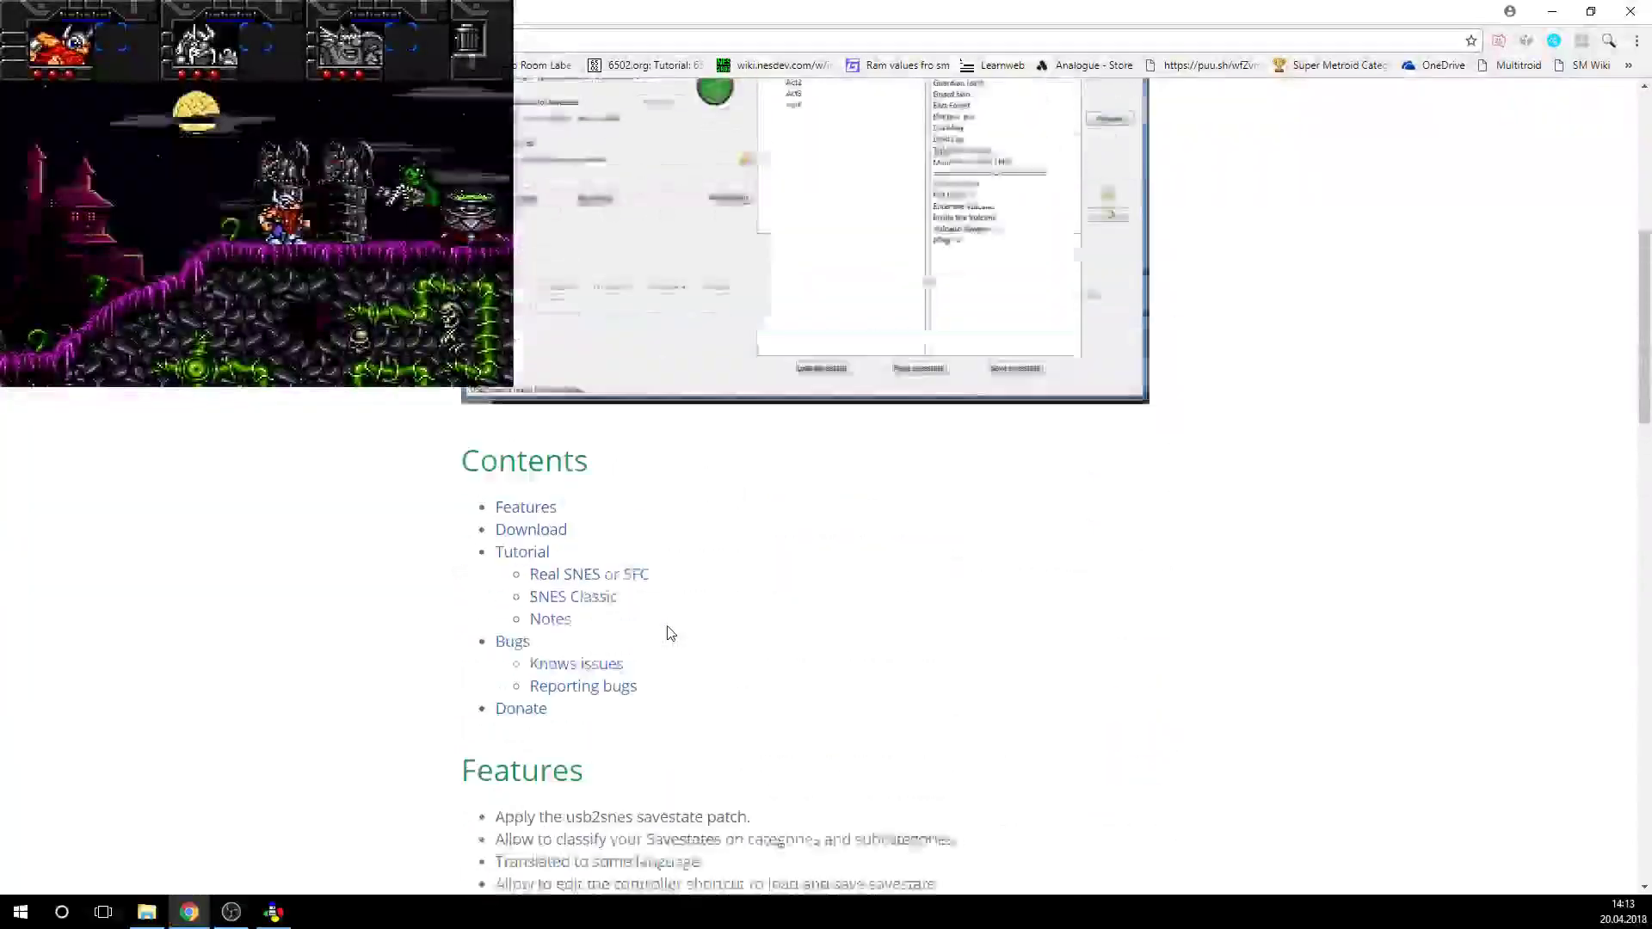
pyautogui.scroll(4, 674, 635)
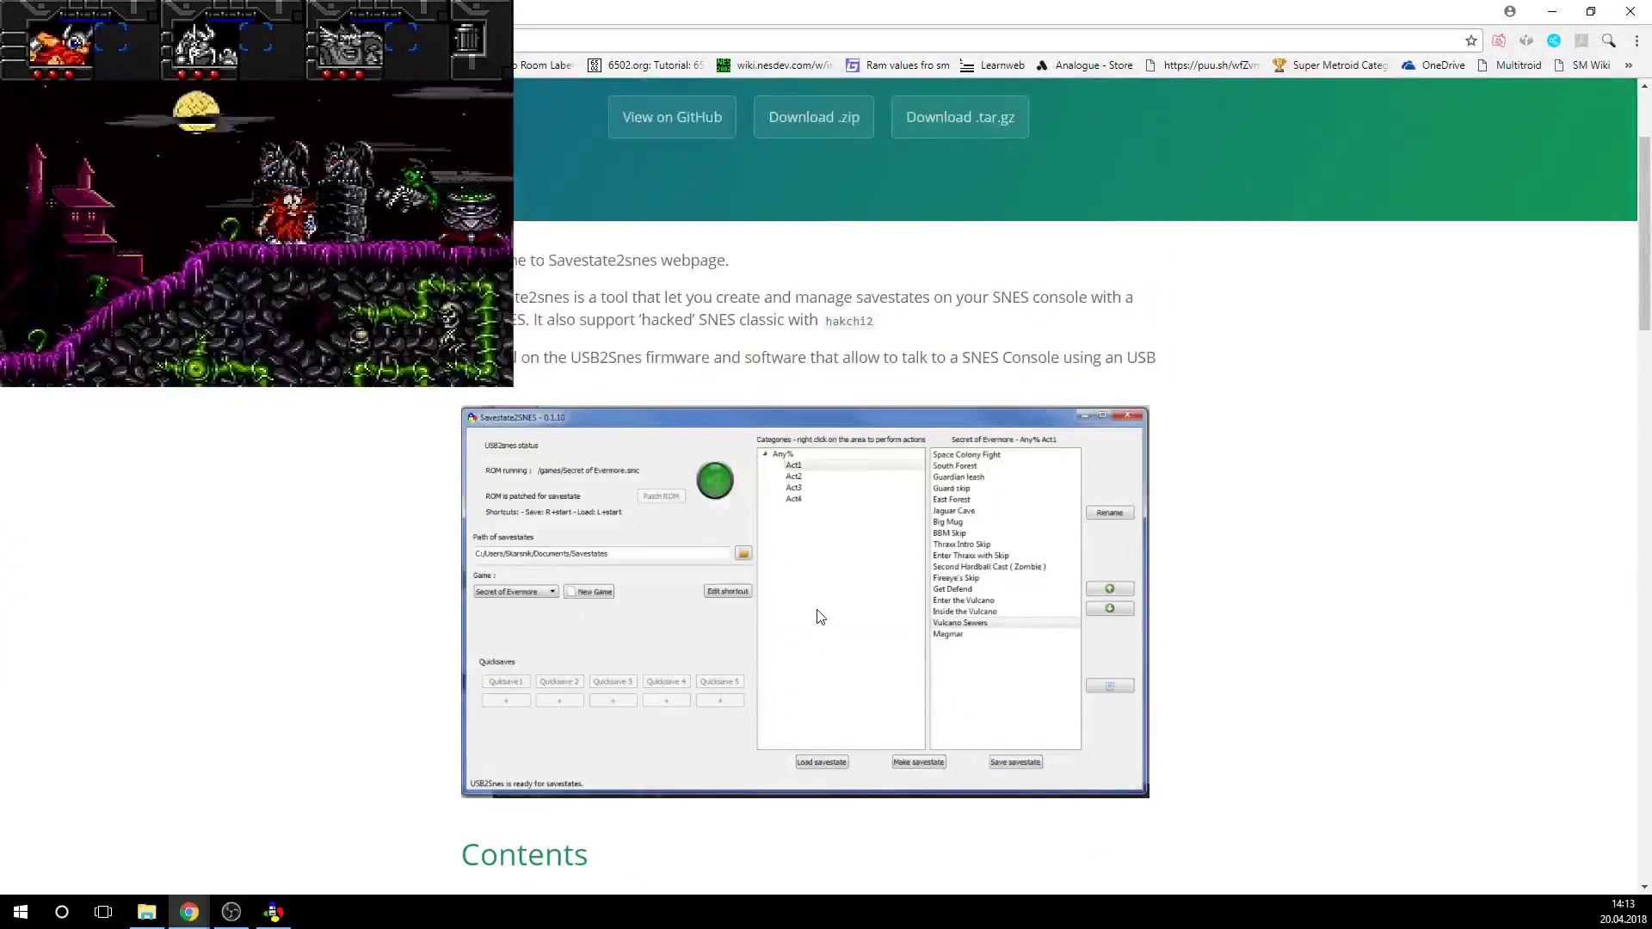
pyautogui.scroll(-5, 824, 616)
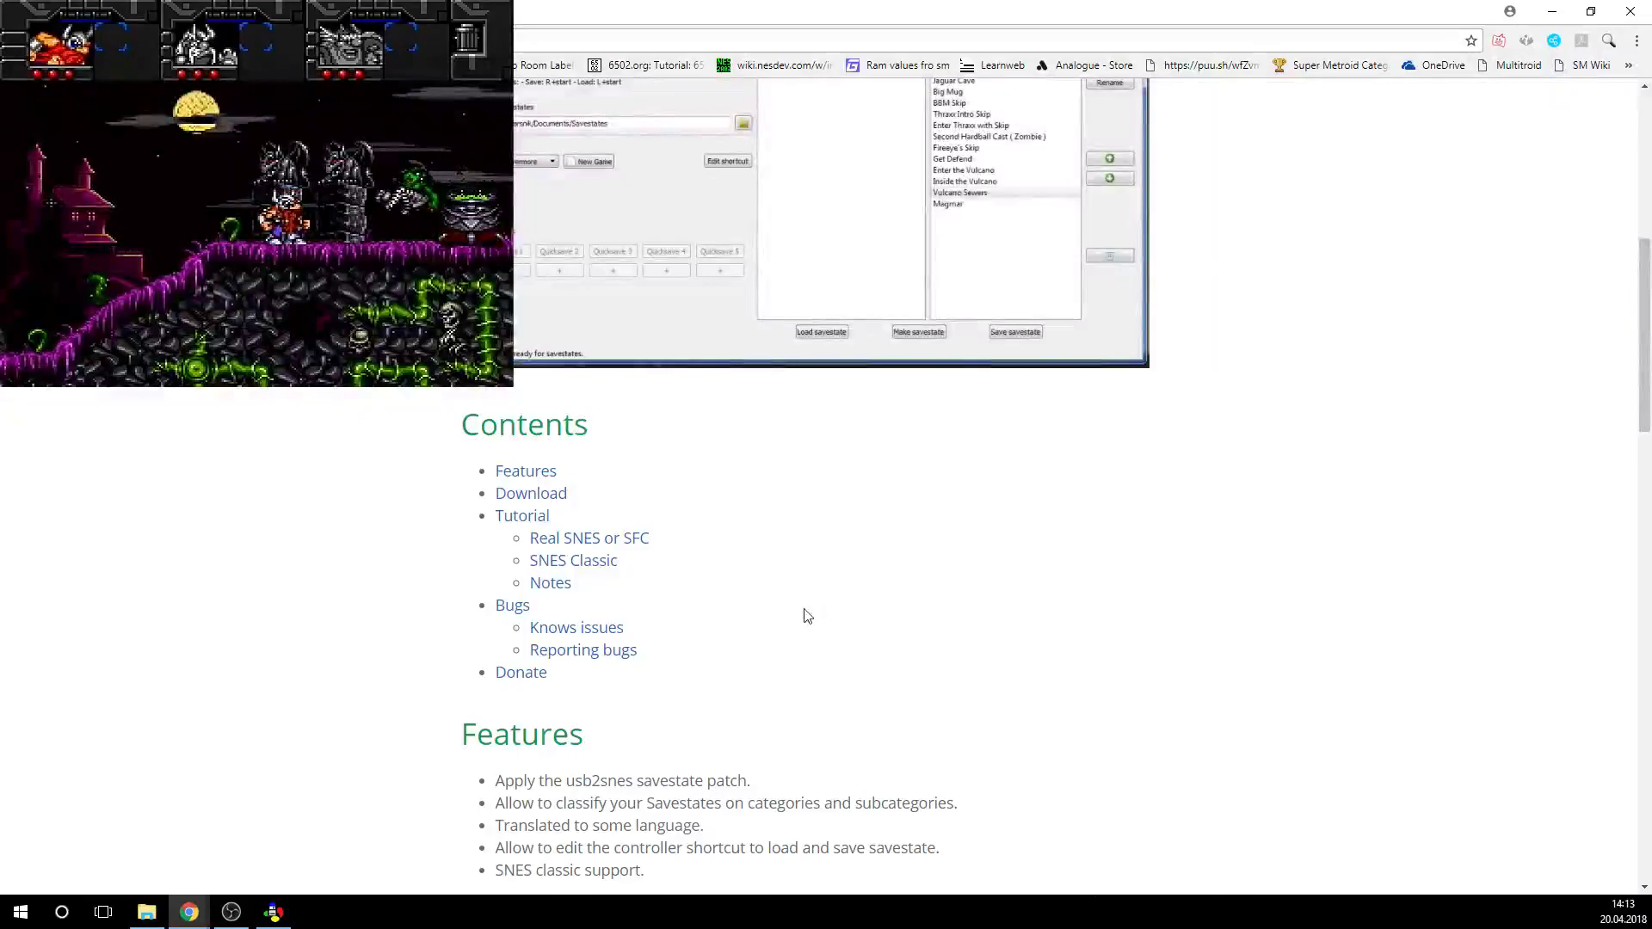